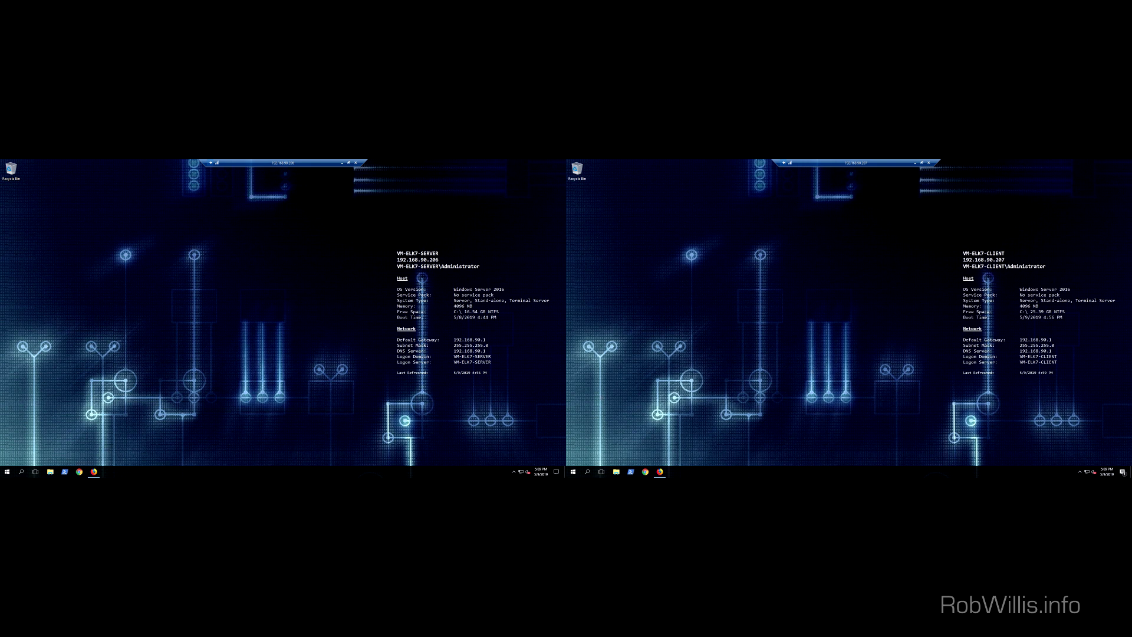
Step: On the server, refresh the Kibana Discover page for winlogbeat-* and inspect the top values of the agent.hostname field
left_click(93, 472)
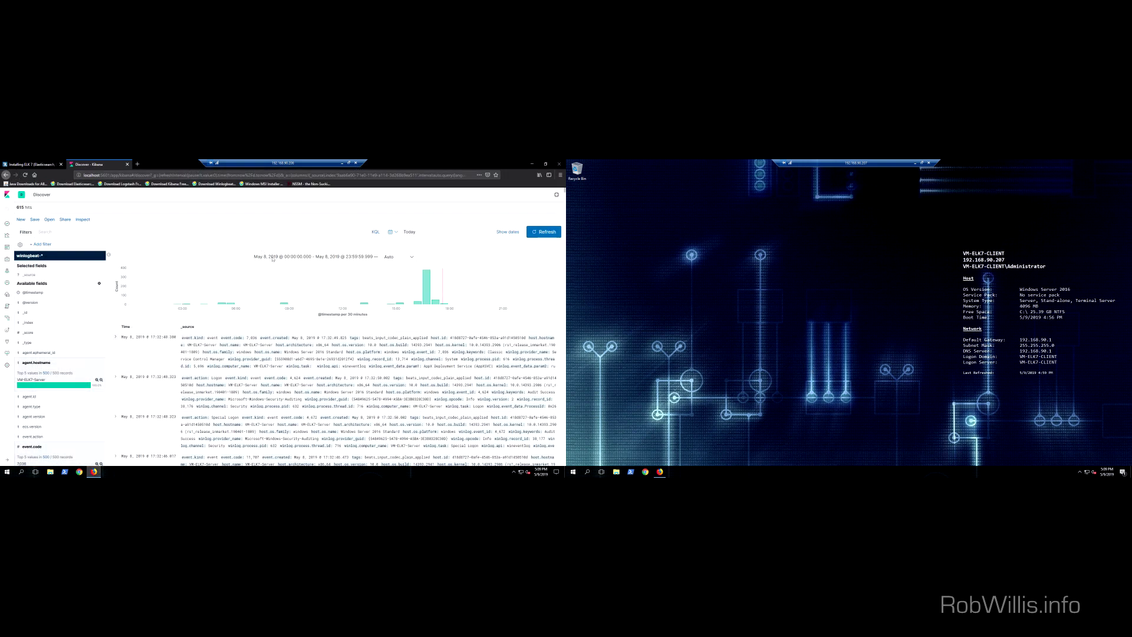
scroll(273, 297, "down", 5)
scroll(273, 296, "up", 5)
left_click(25, 174)
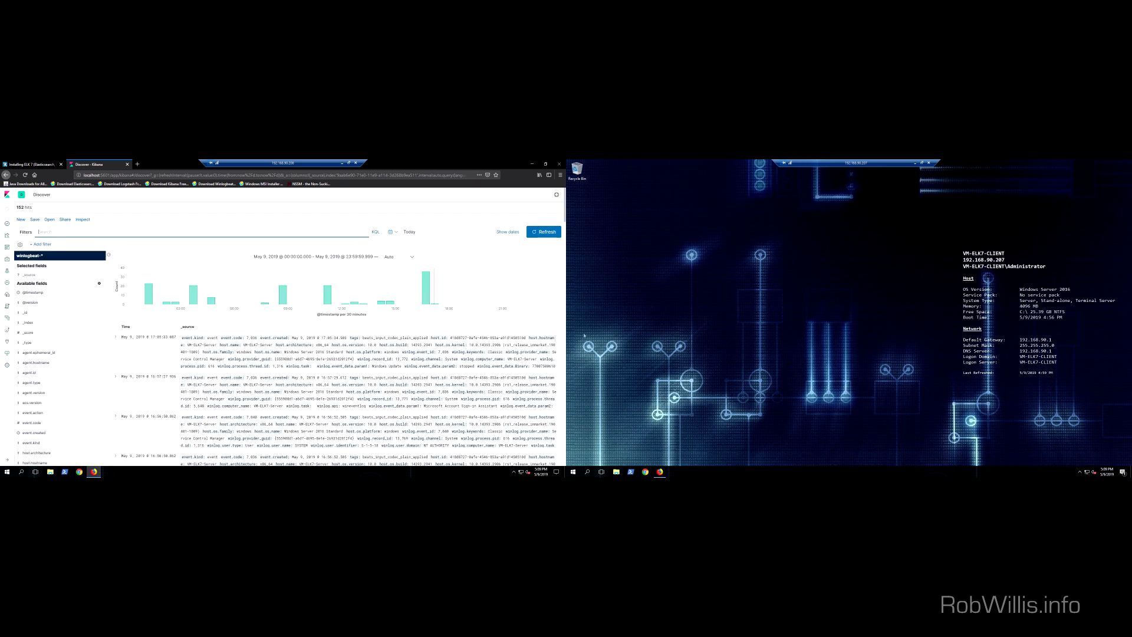
left_click(43, 363)
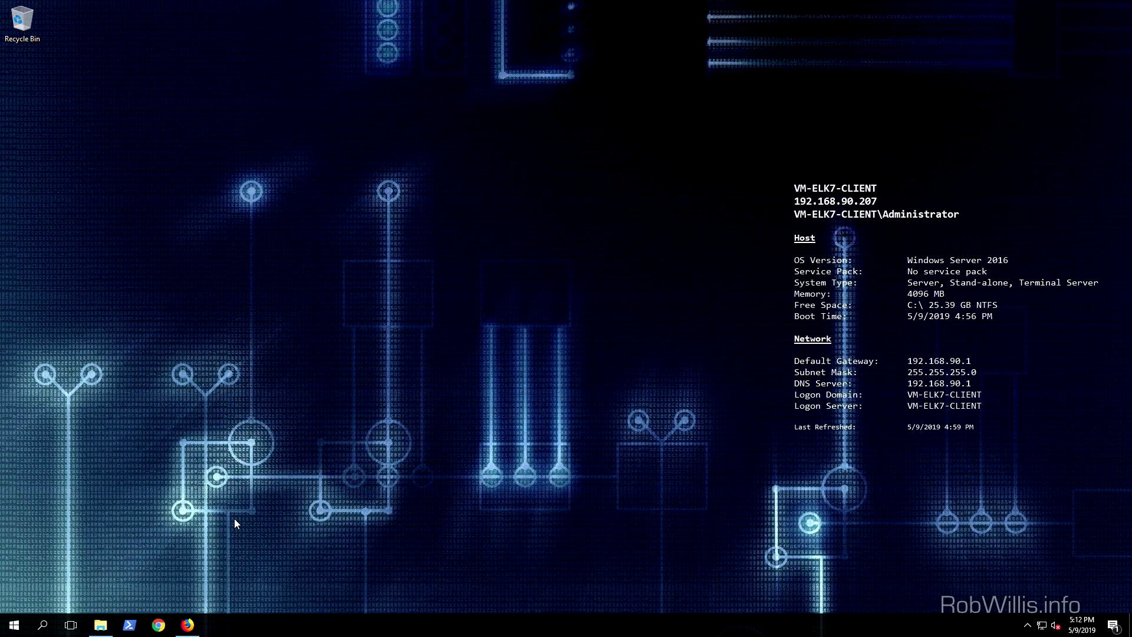
Step: On the client, bring up Firefox and the Downloads folder, and skim the guide on gathering Windows, PowerShell and Sysmon events with Winlogbeat
left_click(190, 633)
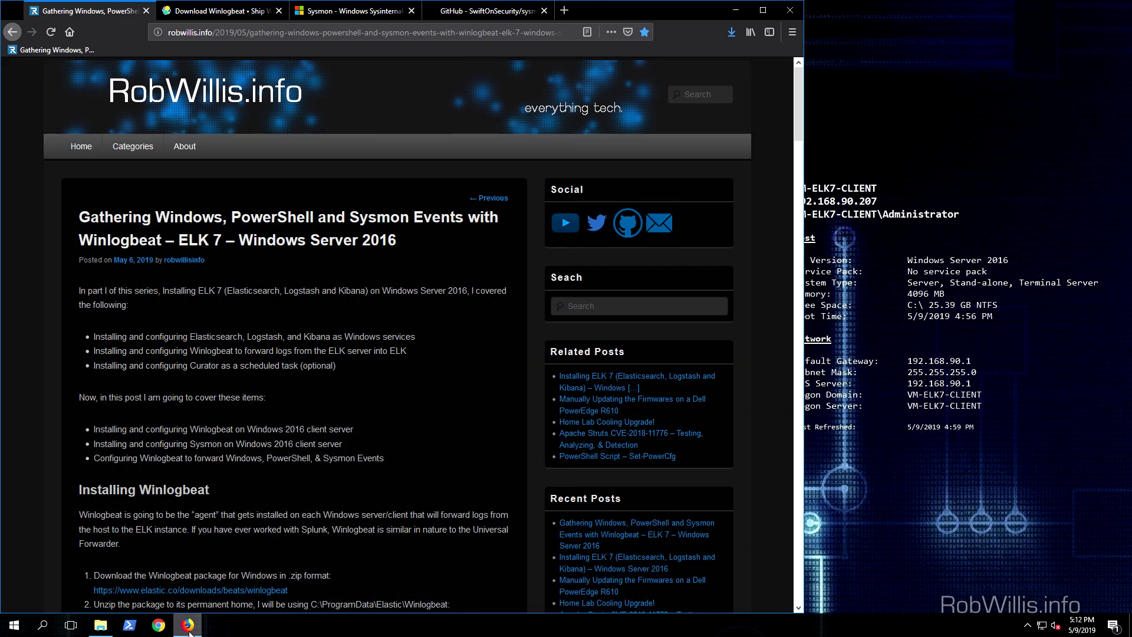
left_click(101, 625)
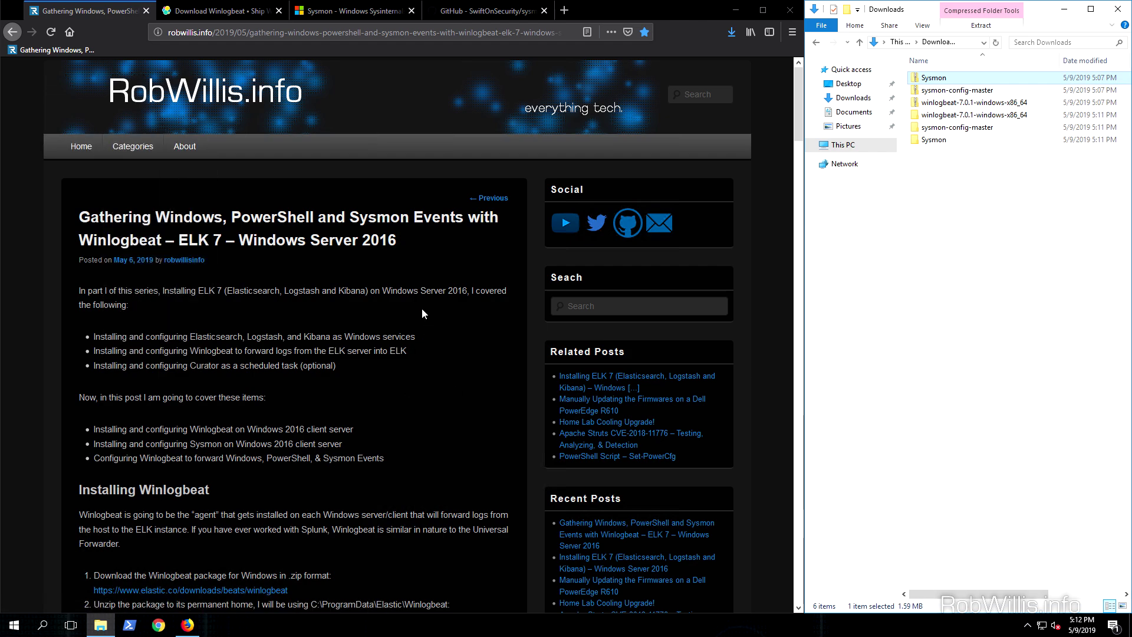
scroll(374, 266, "down", 10)
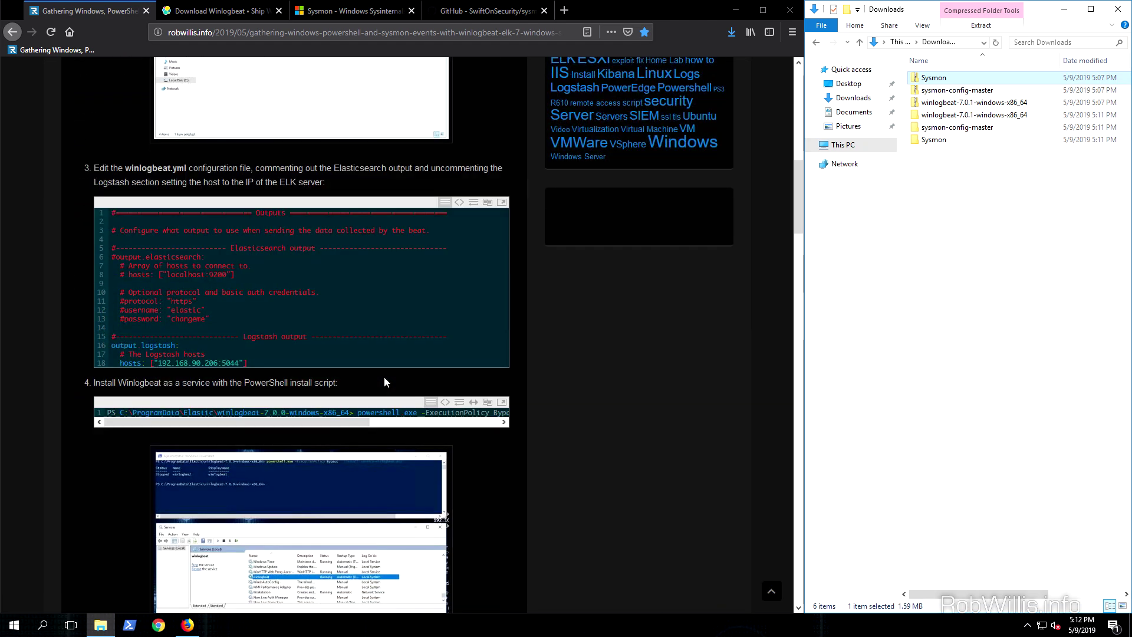
scroll(383, 377, "up", 15)
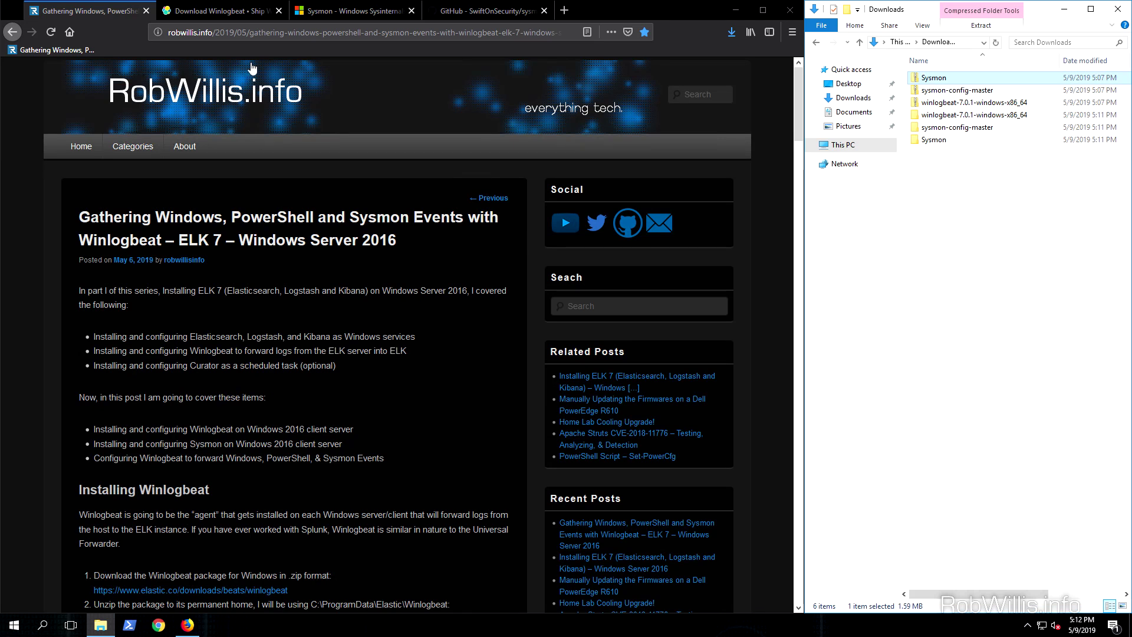
Step: Review the Winlogbeat download page and the Sysmon page's overview of capabilities
left_click(228, 12)
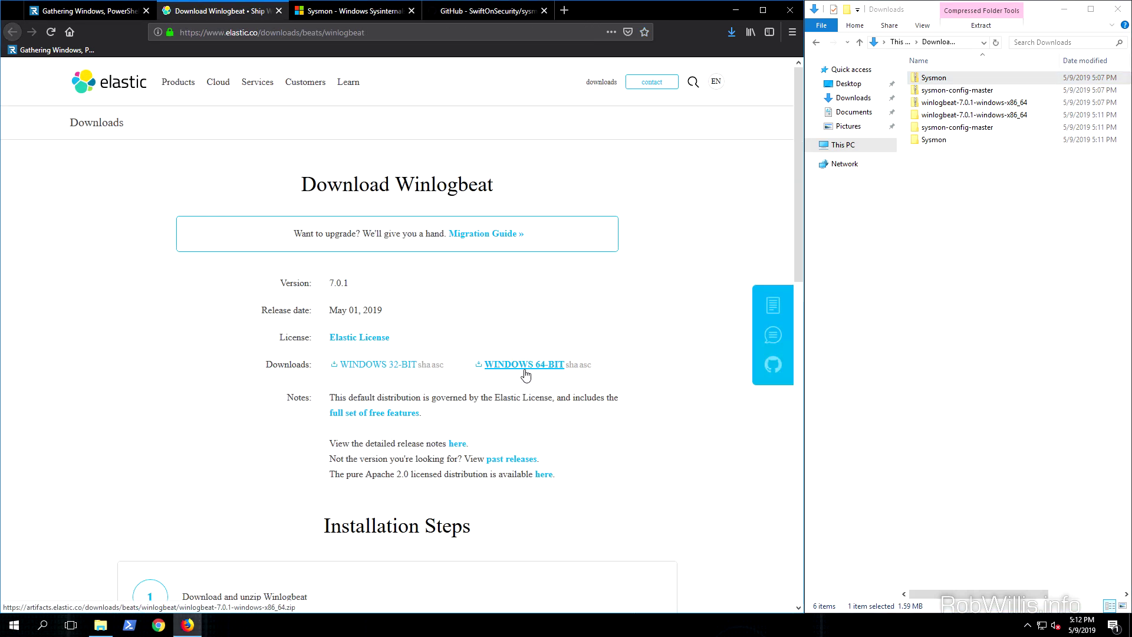
left_click(345, 16)
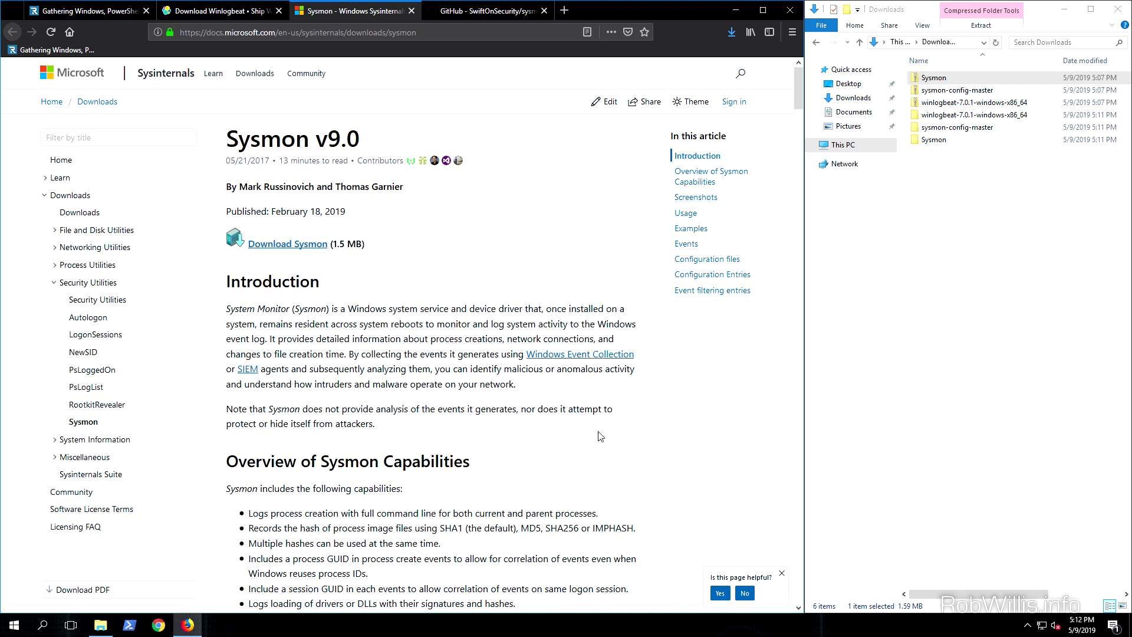
scroll(600, 436, "down", 4)
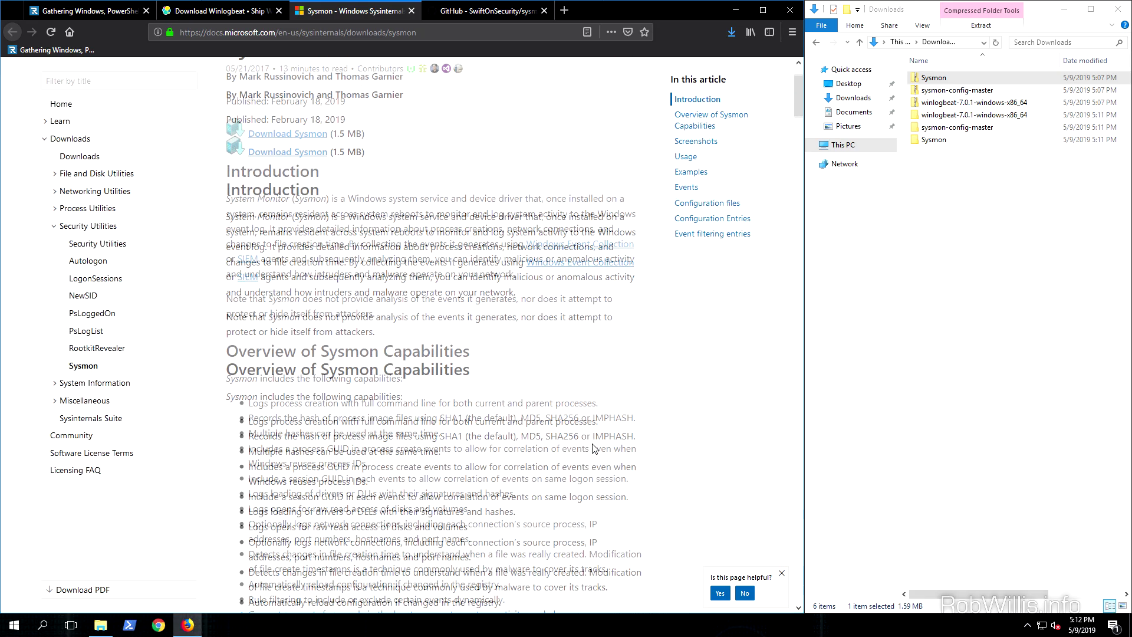
scroll(479, 413, "down", 2)
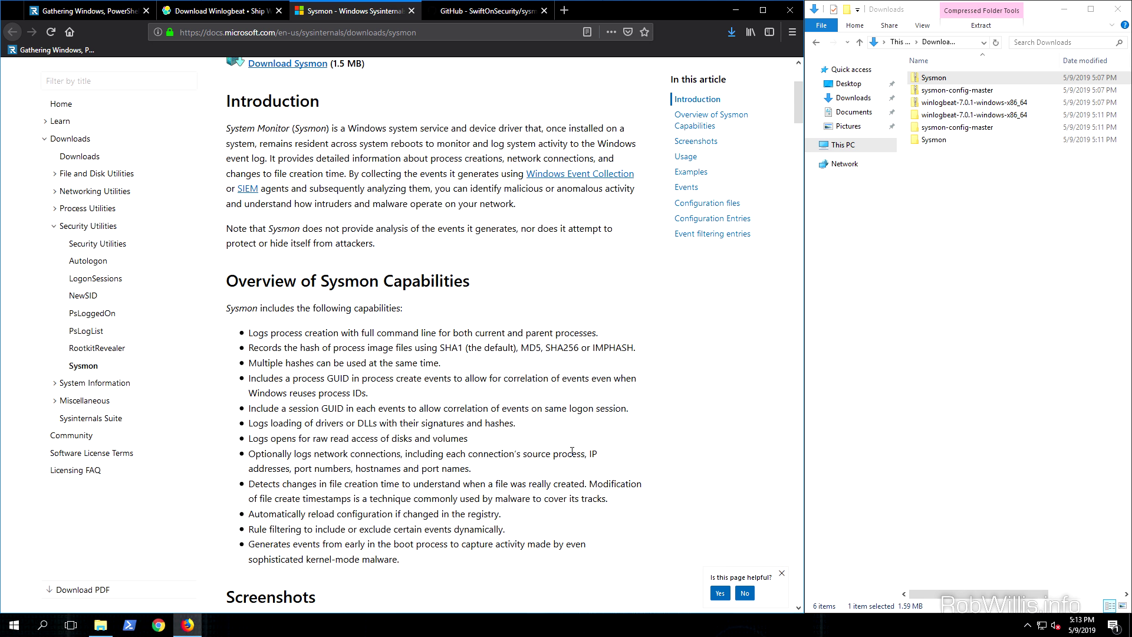
Step: View the download options of the SwiftOnSecurity sysmon-config repository on GitHub, and put the browser away
left_click(479, 14)
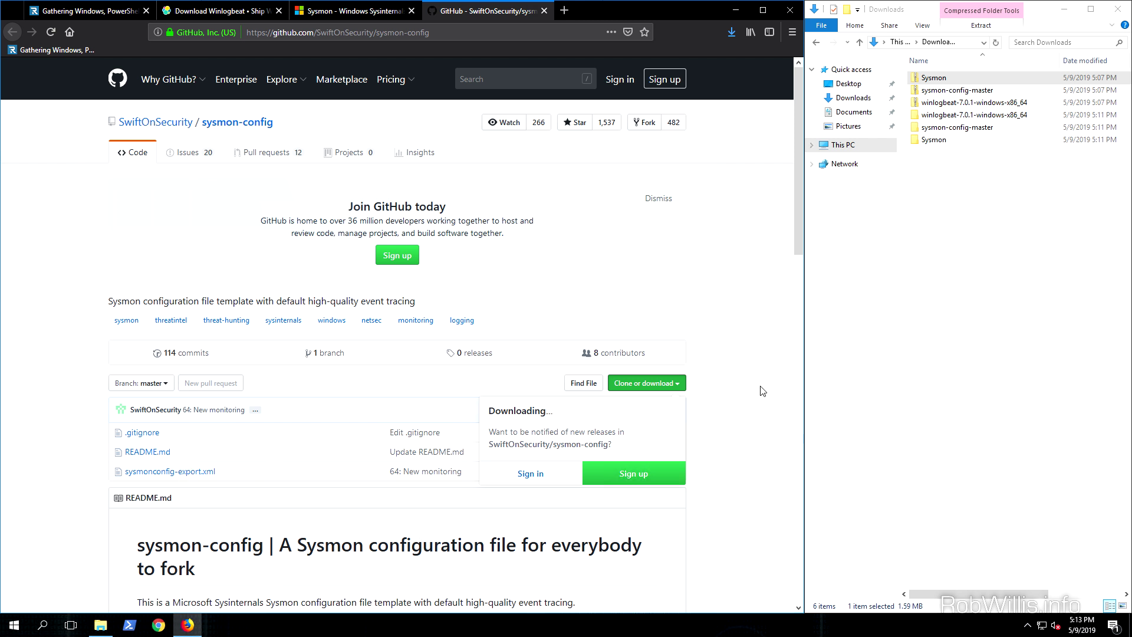
left_click(670, 384)
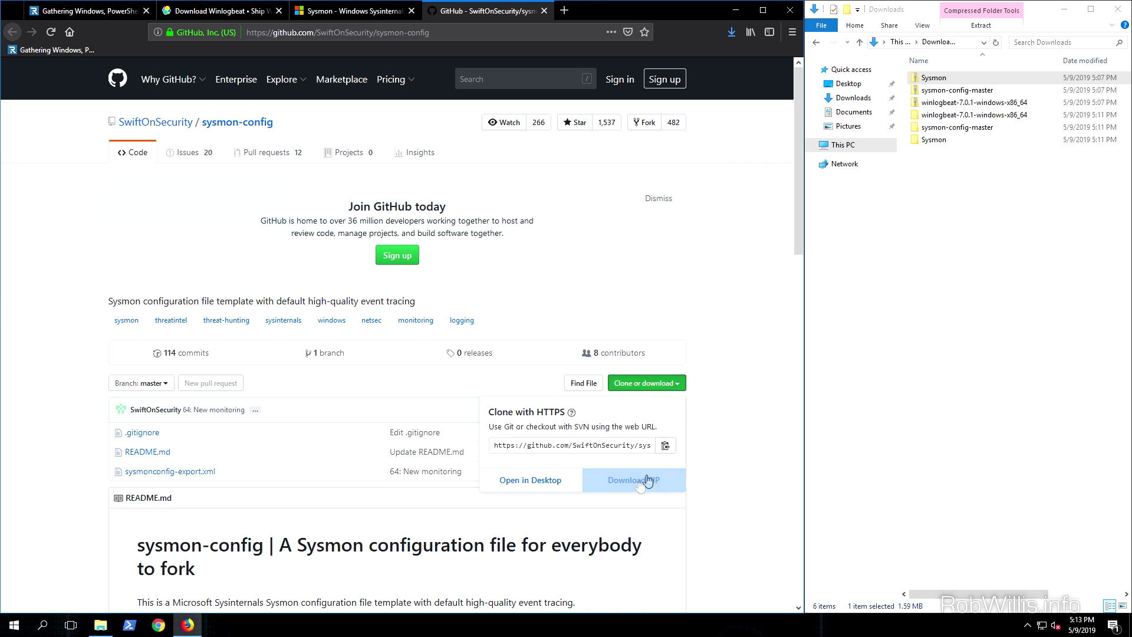
left_click(741, 418)
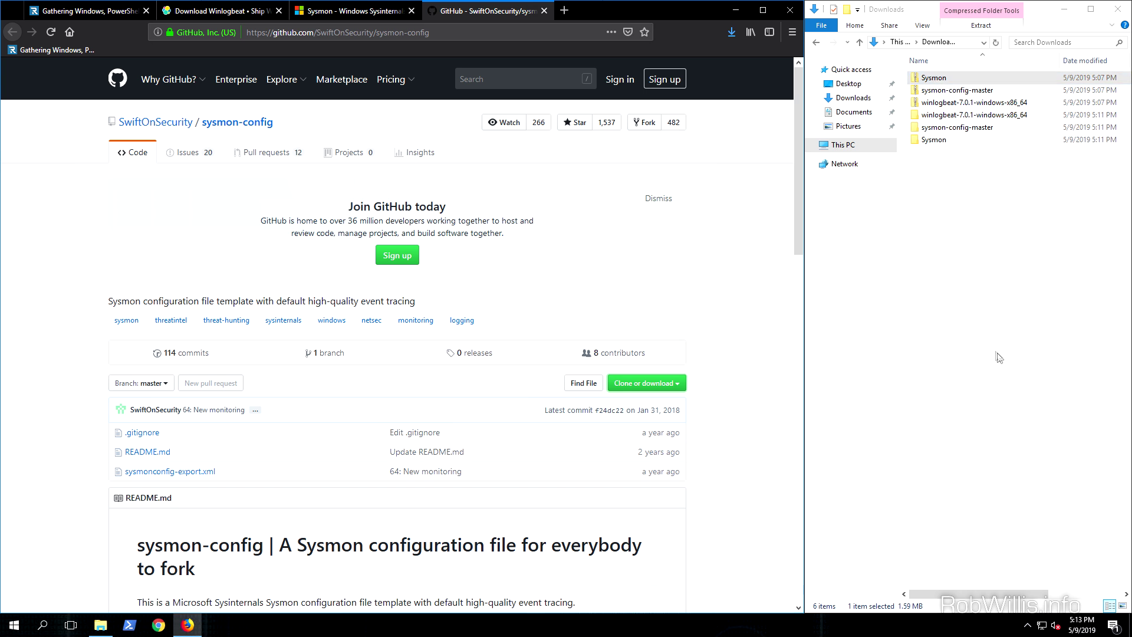
left_click(735, 10)
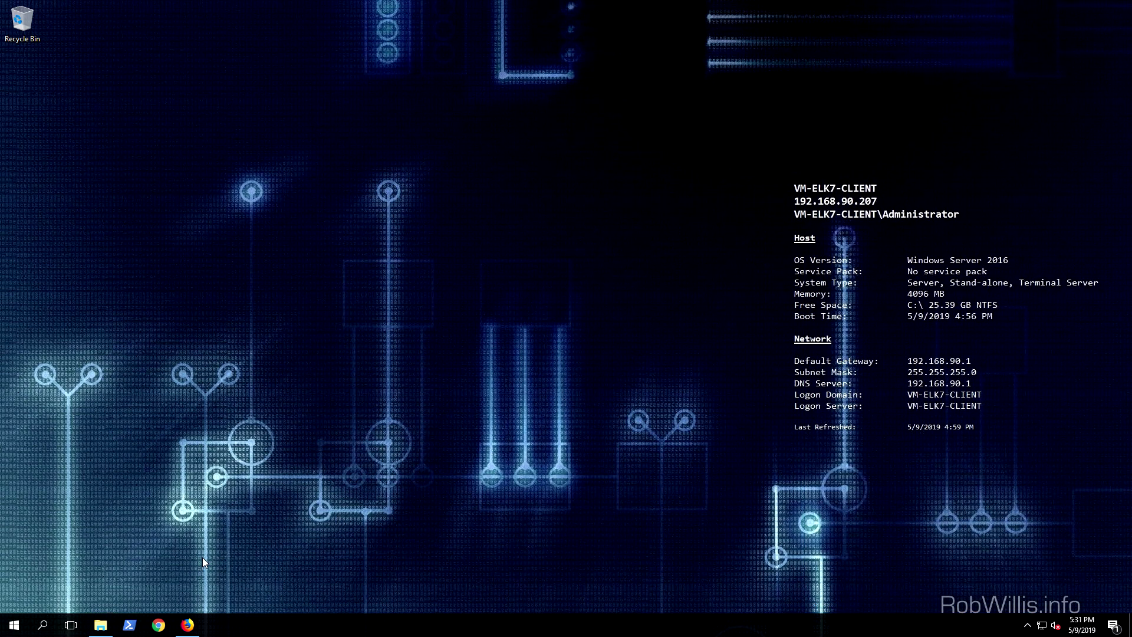
Step: Read the Installing Winlogbeat section of the guide for the install folder and winlogbeat.yml settings, keeping only the Downloads folder open
left_click(188, 624)
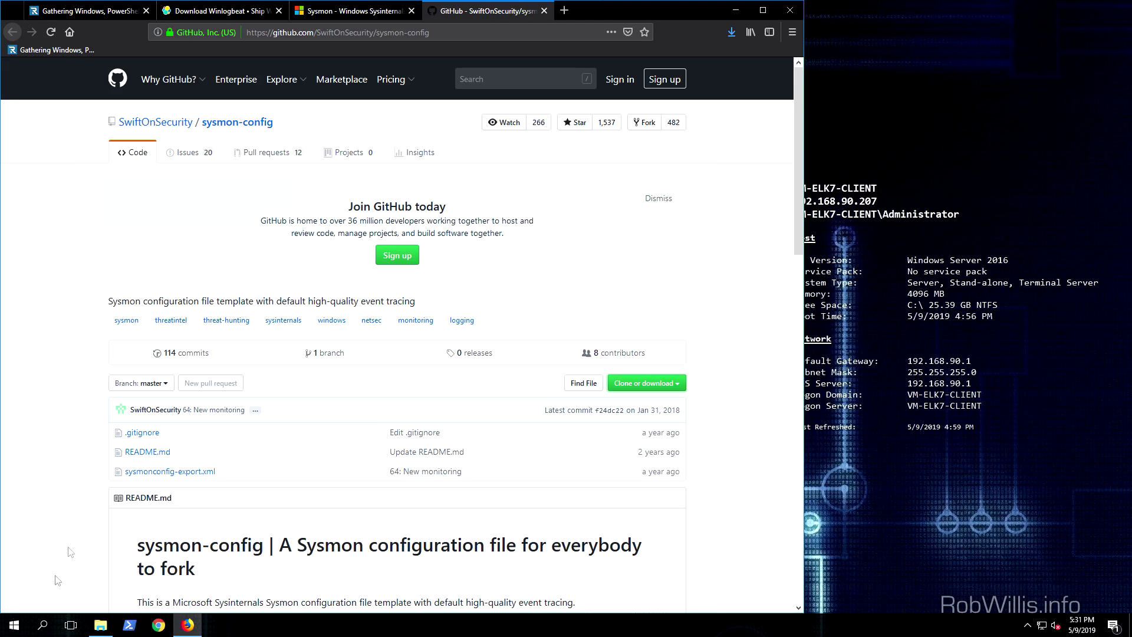
left_click(100, 626)
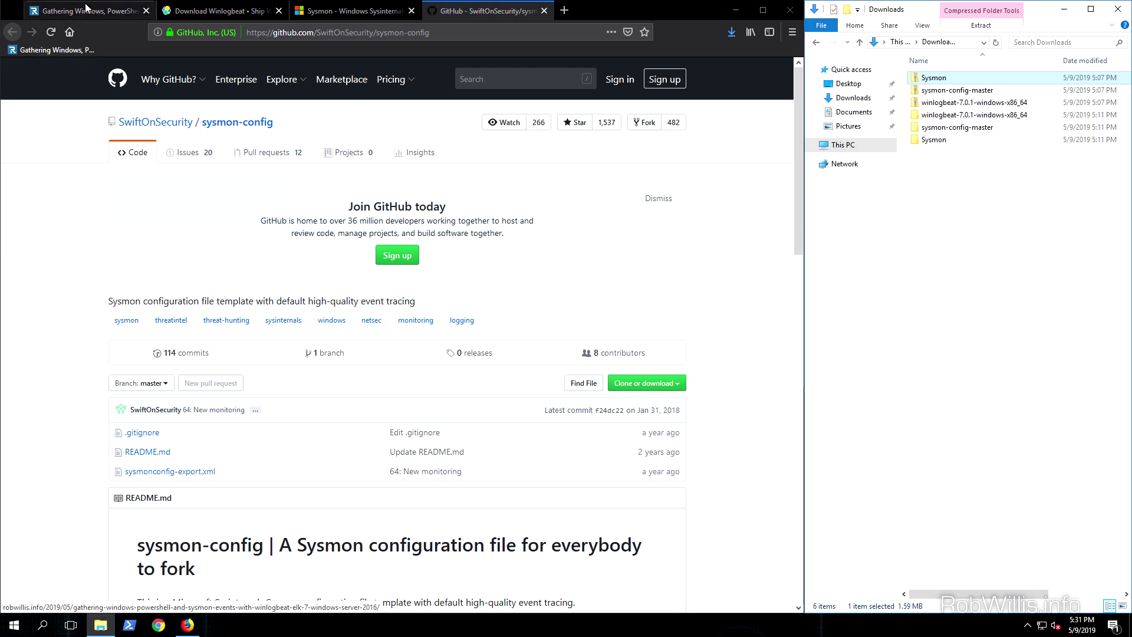
left_click(218, 10)
left_click(88, 10)
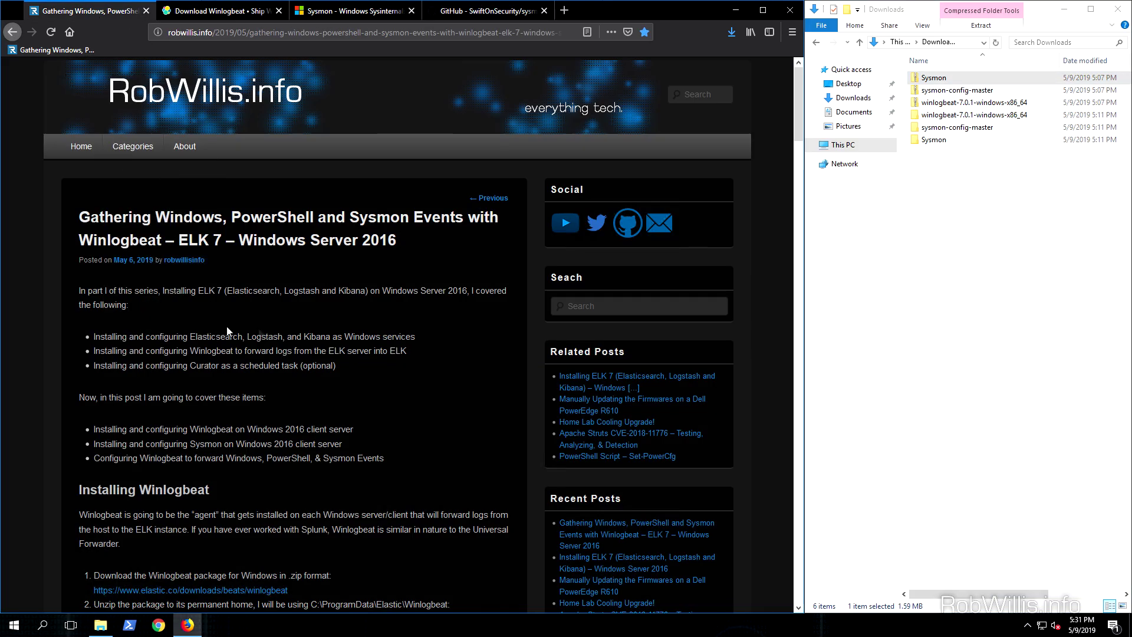
scroll(342, 371, "down", 6)
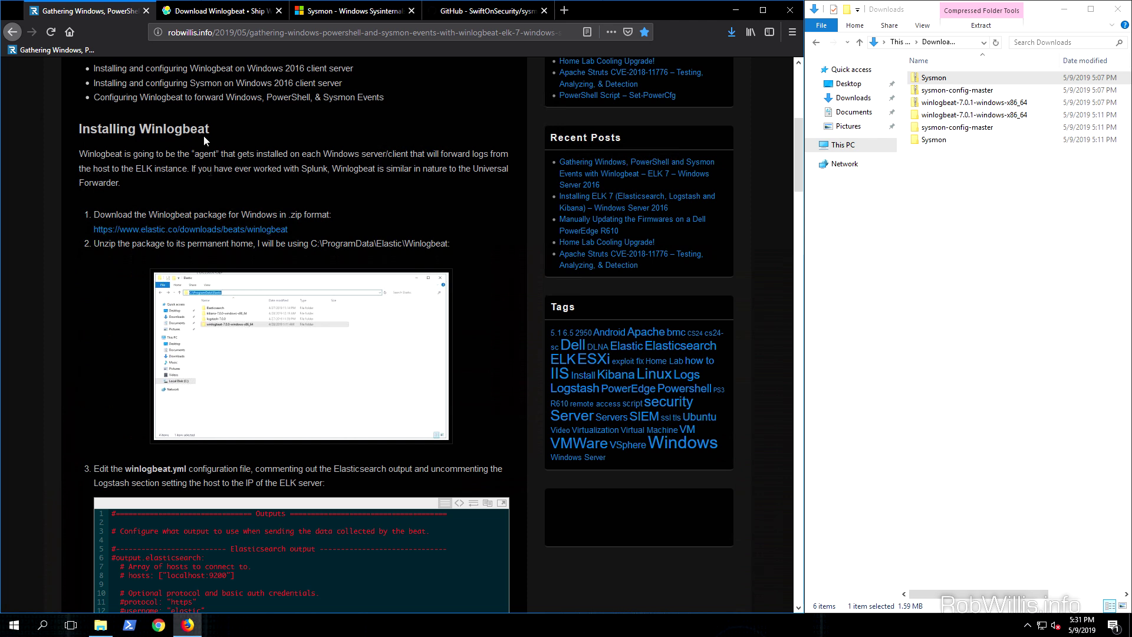
scroll(221, 523, "down", 2)
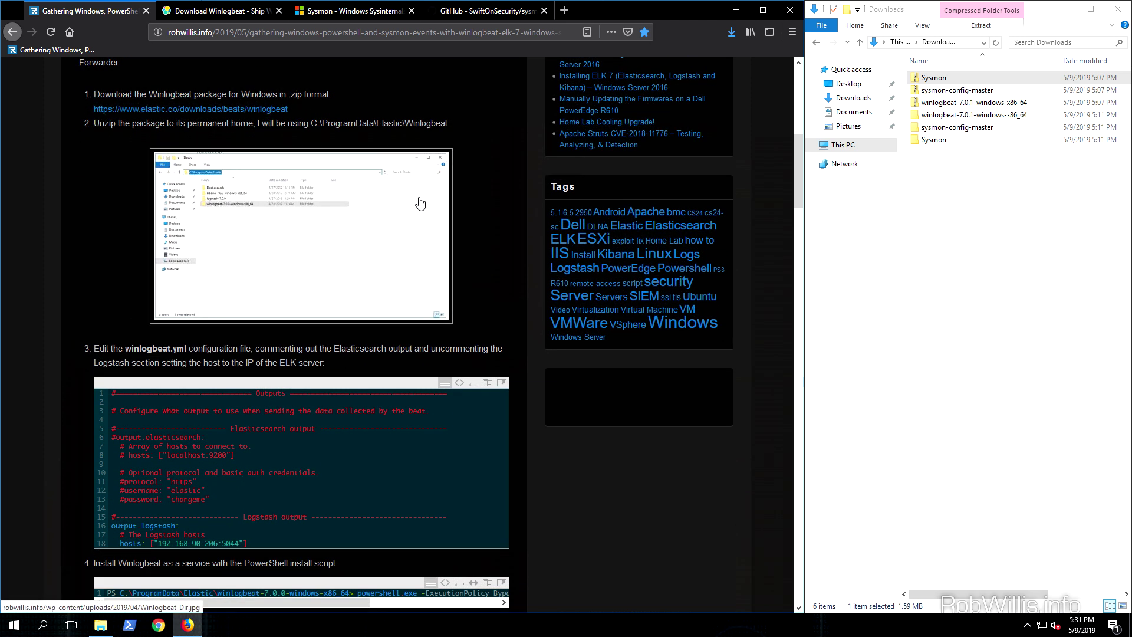
left_click(741, 12)
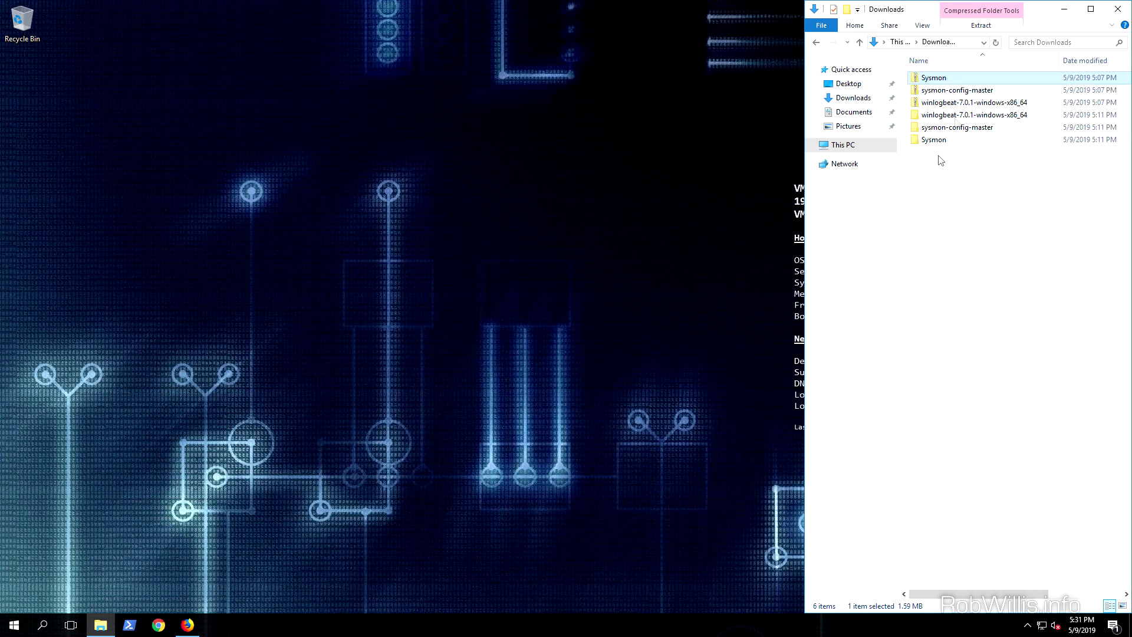
Step: Cut the extracted winlogbeat-7.0.1-windows-x86_64 folder from Downloads
left_click(957, 115)
right_click(957, 115)
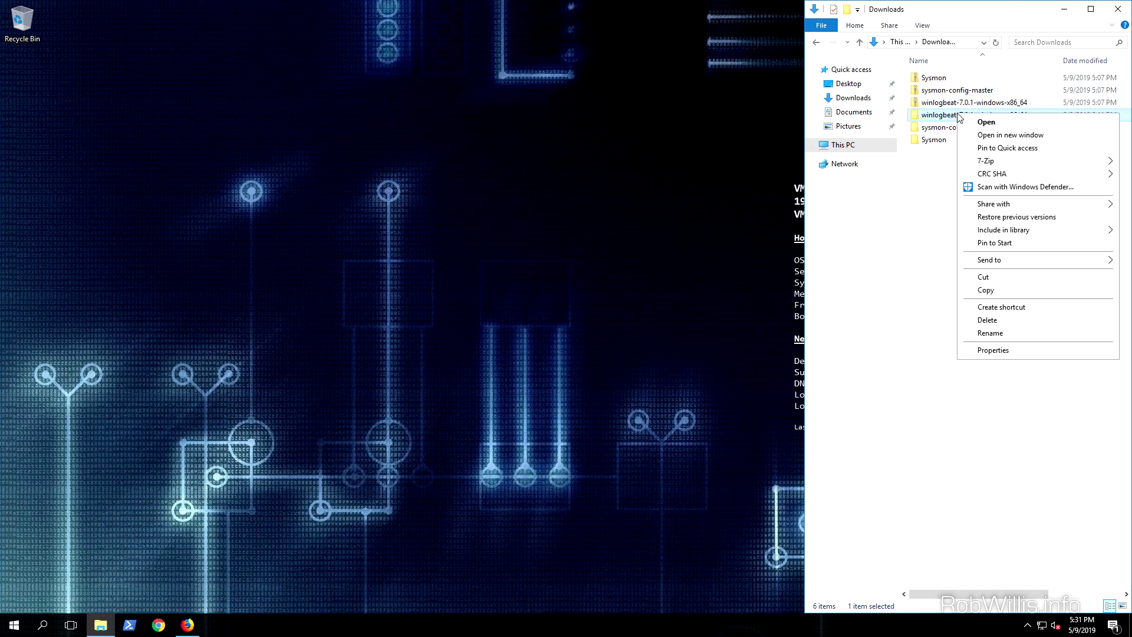
left_click(986, 282)
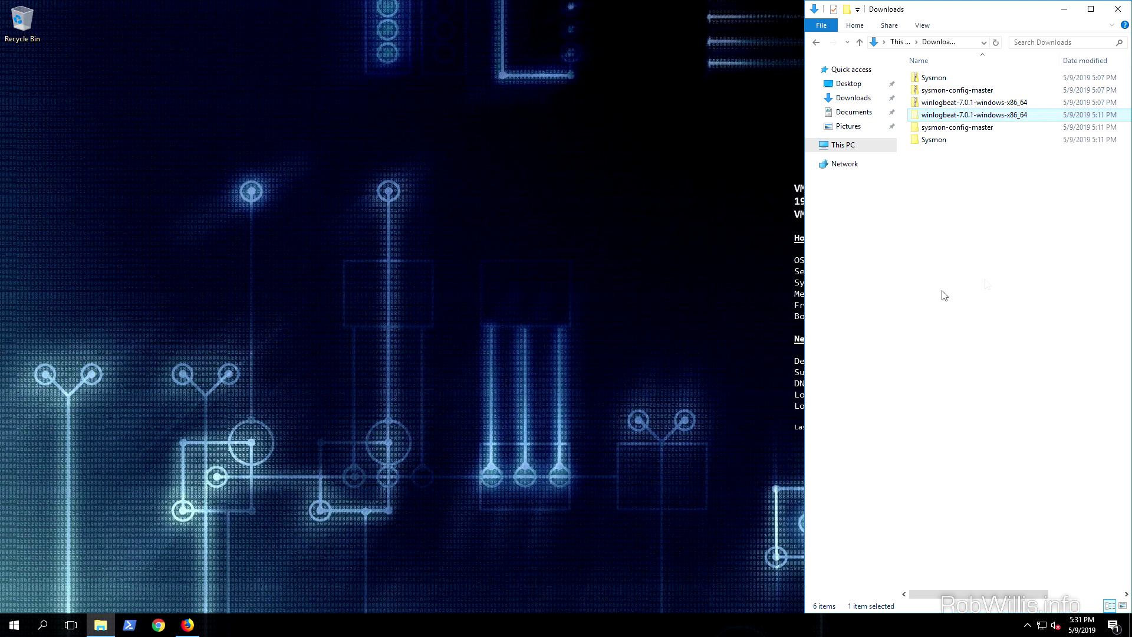
Step: Open a second File Explorer window showing the contents of Local Disk (C:)
right_click(101, 625)
left_click(115, 561)
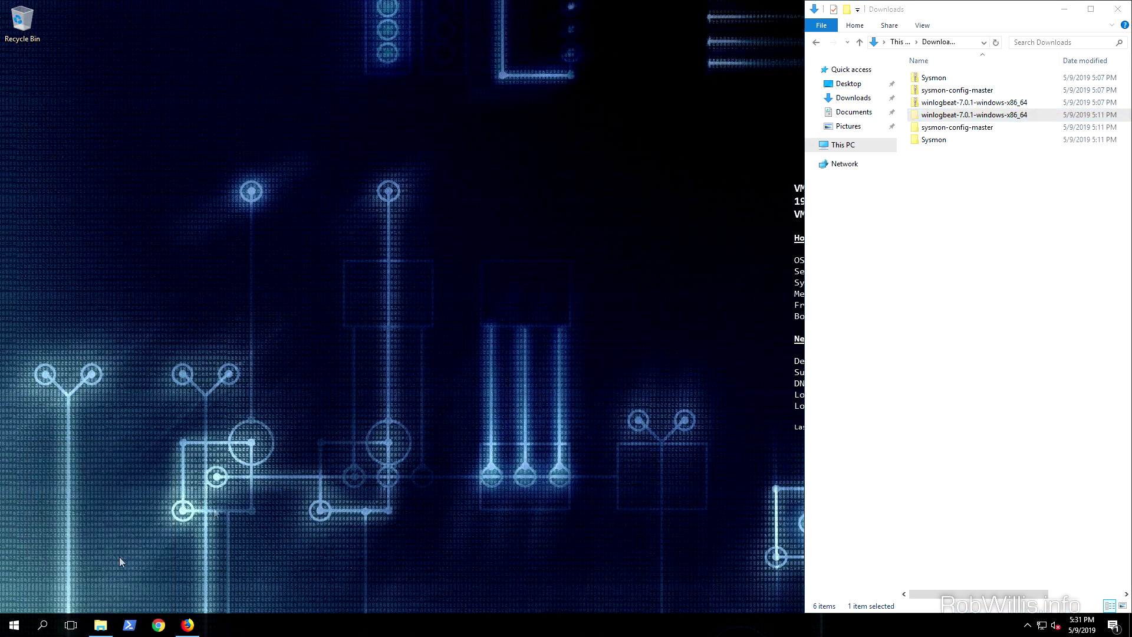
left_click(577, 307)
double_click(578, 307)
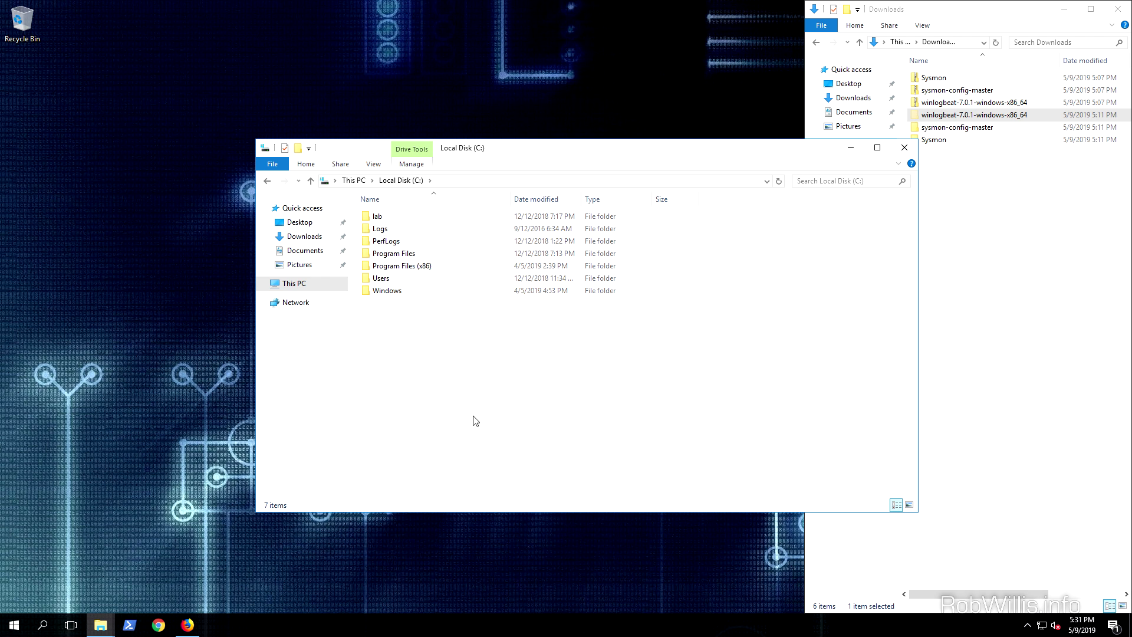
Step: Set the folder options to show hidden files, folders and drives and to stop hiding extensions for known file types
key("alt")
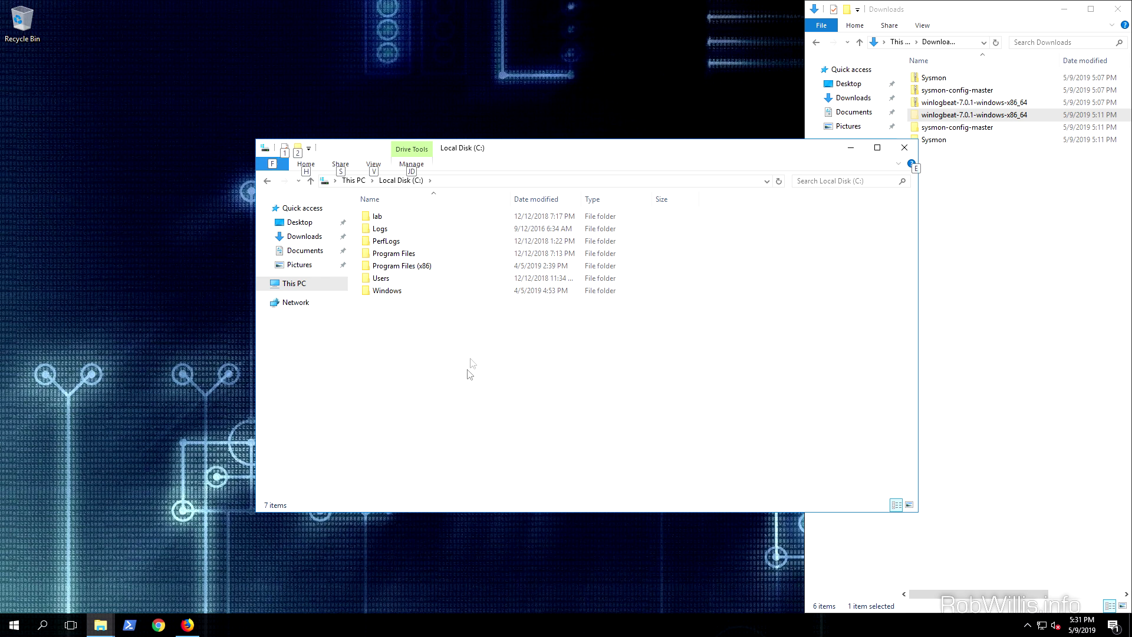
key("v")
key("y")
key("o")
left_click(313, 231)
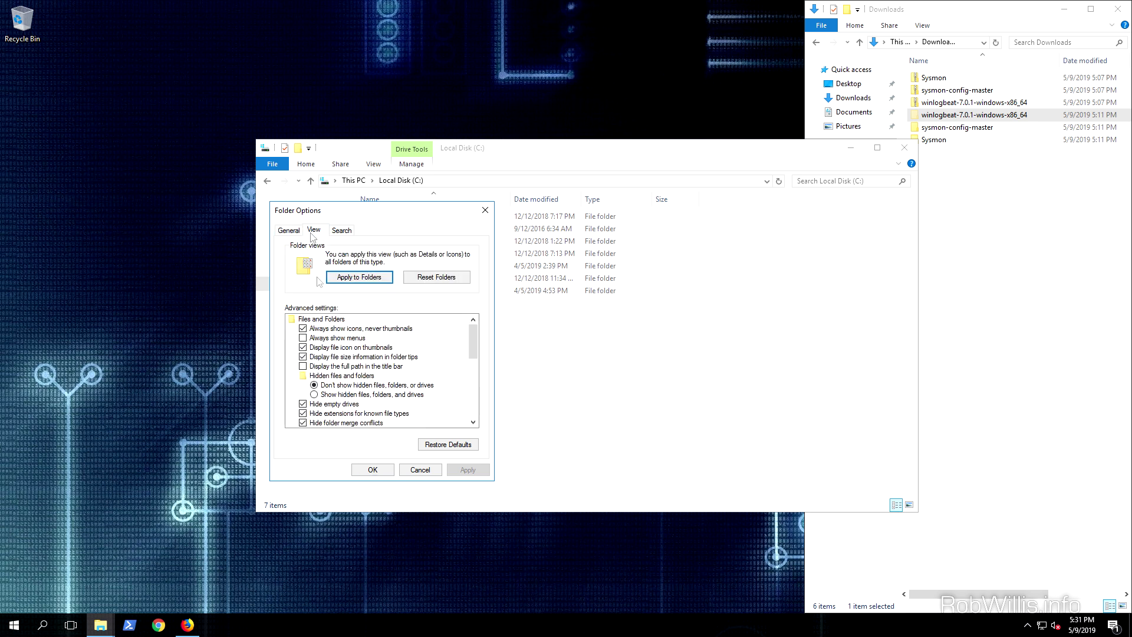
left_click(342, 395)
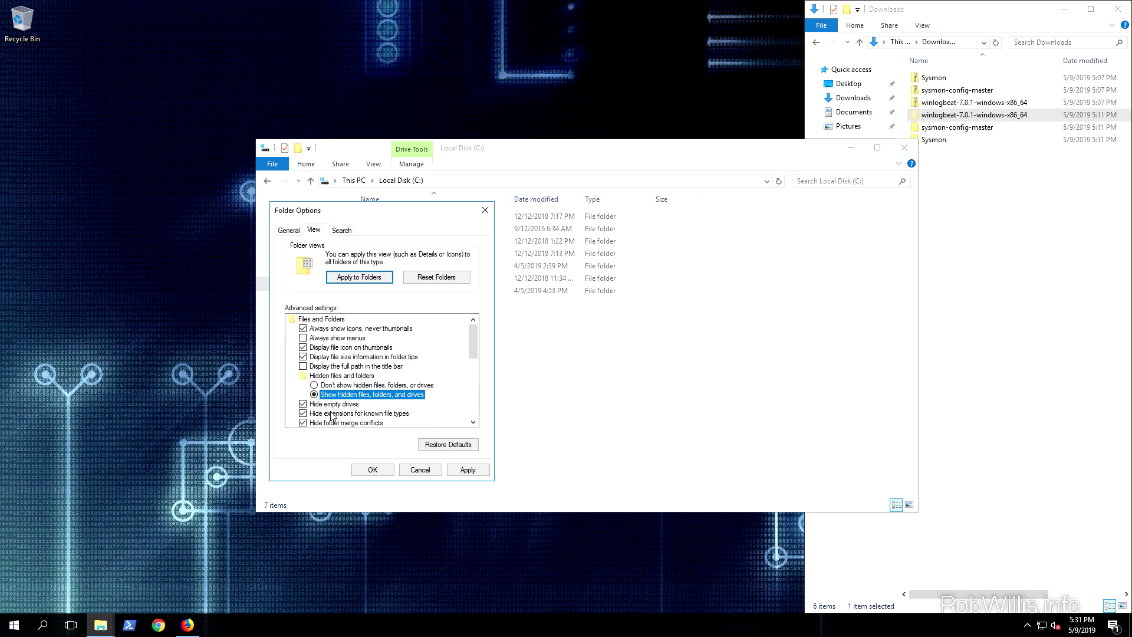
left_click(332, 413)
left_click(467, 470)
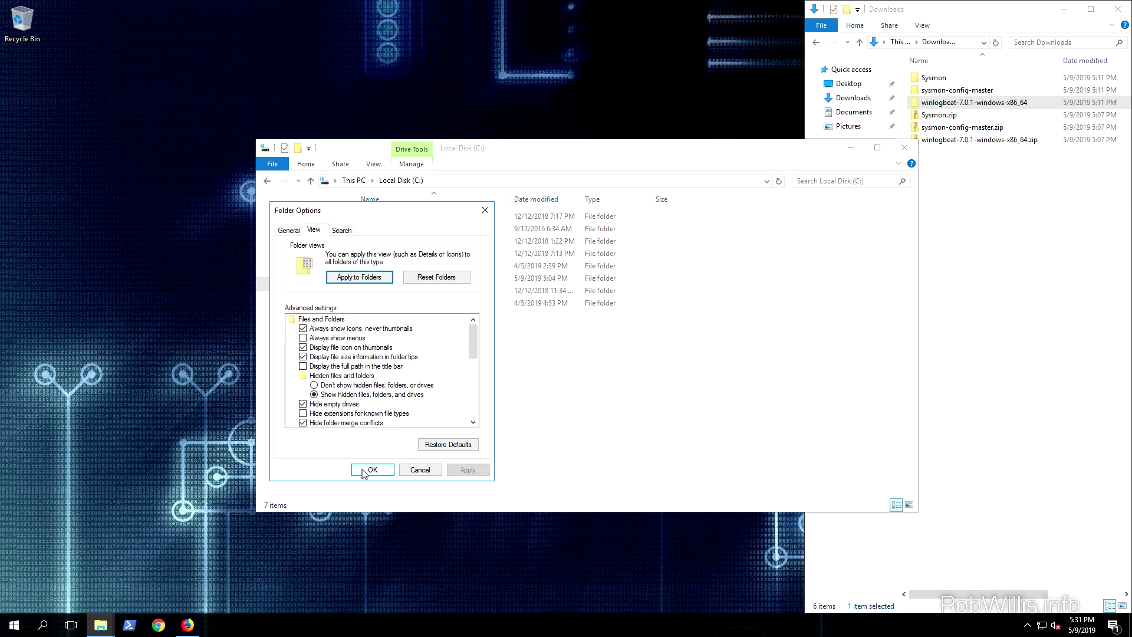
left_click(364, 471)
Step: Create a new folder named Elastic in C:\ProgramData
double_click(422, 284)
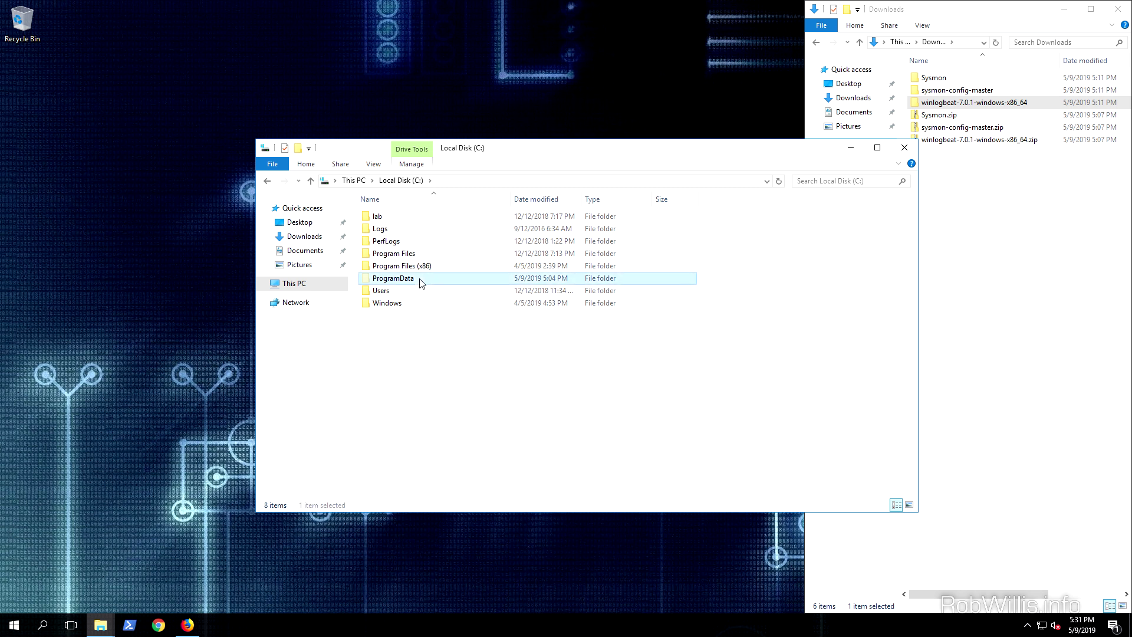
right_click(467, 419)
mouse_move(572, 551)
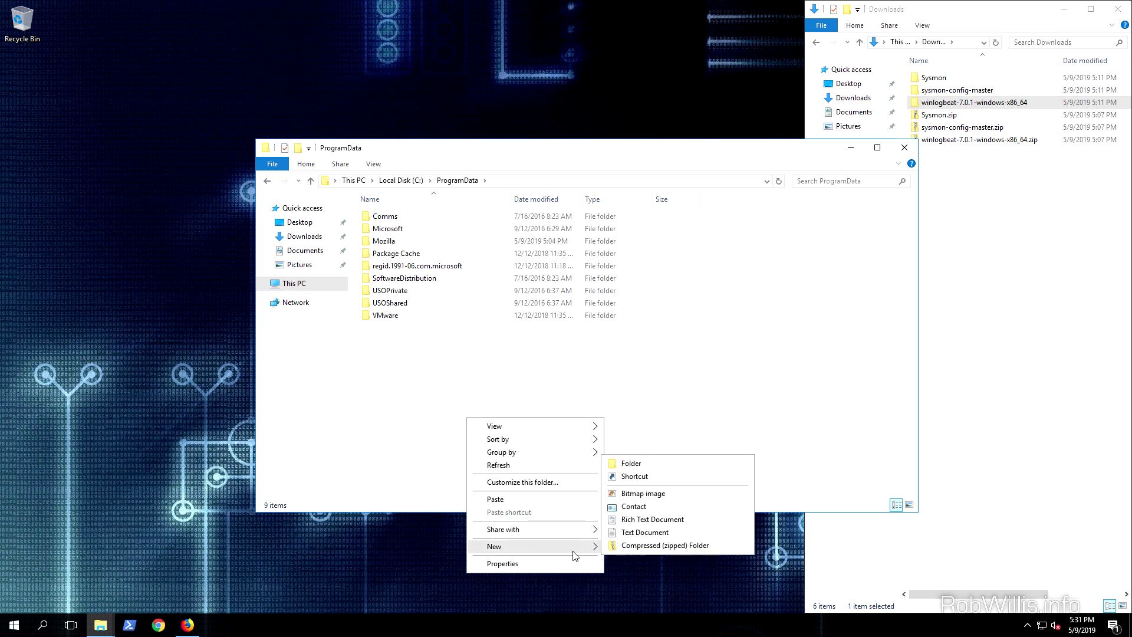
left_click(647, 462)
type("Elastic")
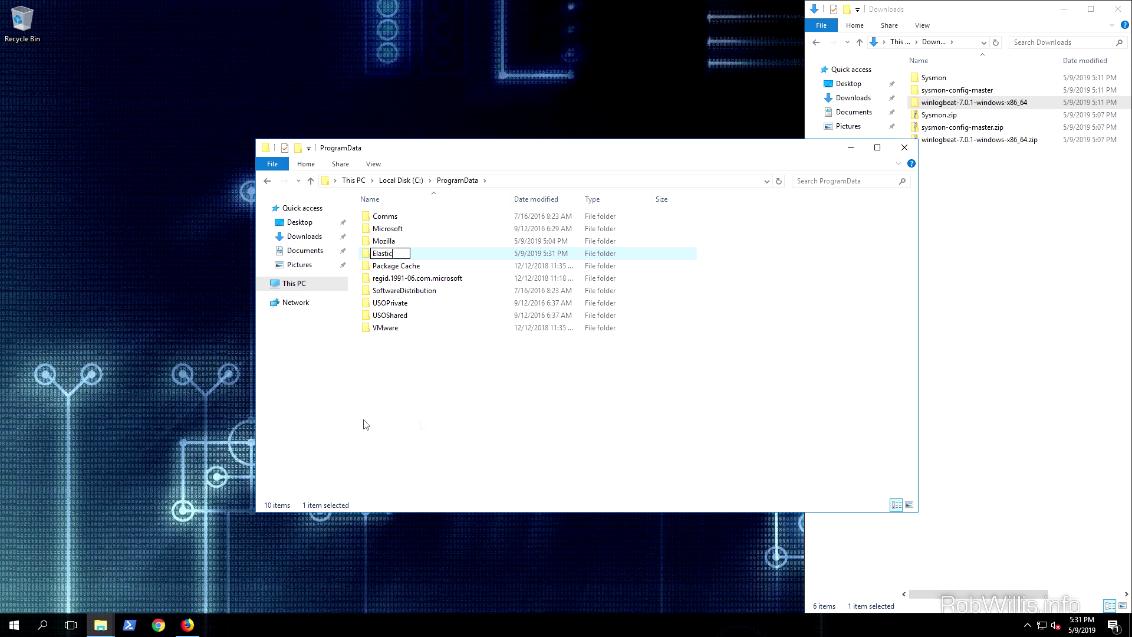
left_click(464, 411)
Step: Paste the cut winlogbeat-7.0.1-windows-x86_64 folder into C:\ProgramData\Elastic
double_click(399, 231)
right_click(425, 346)
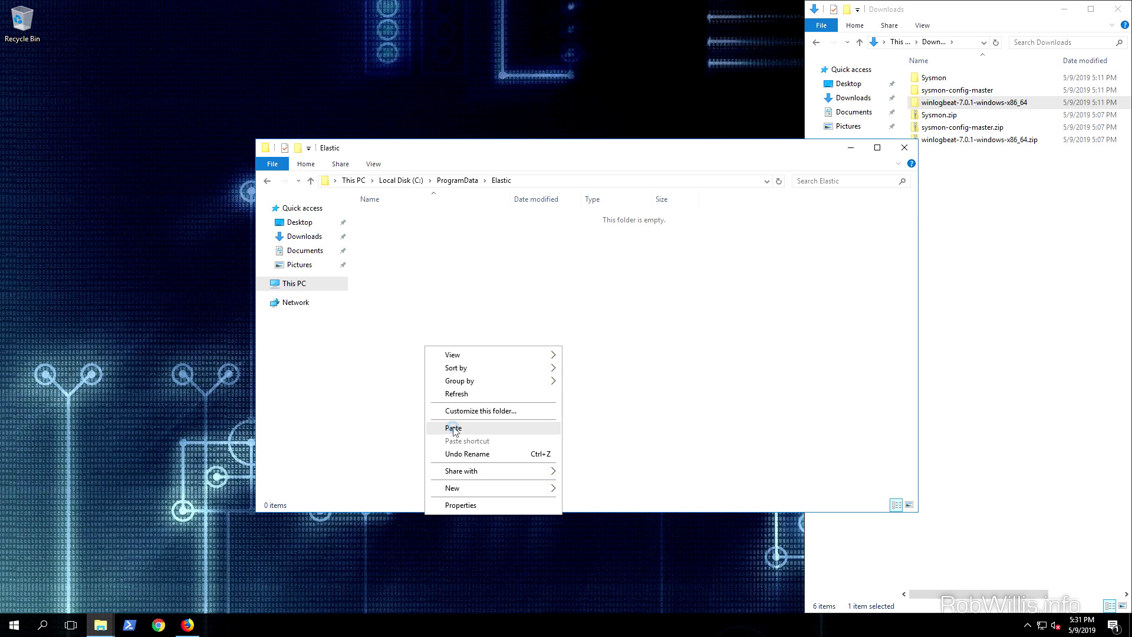
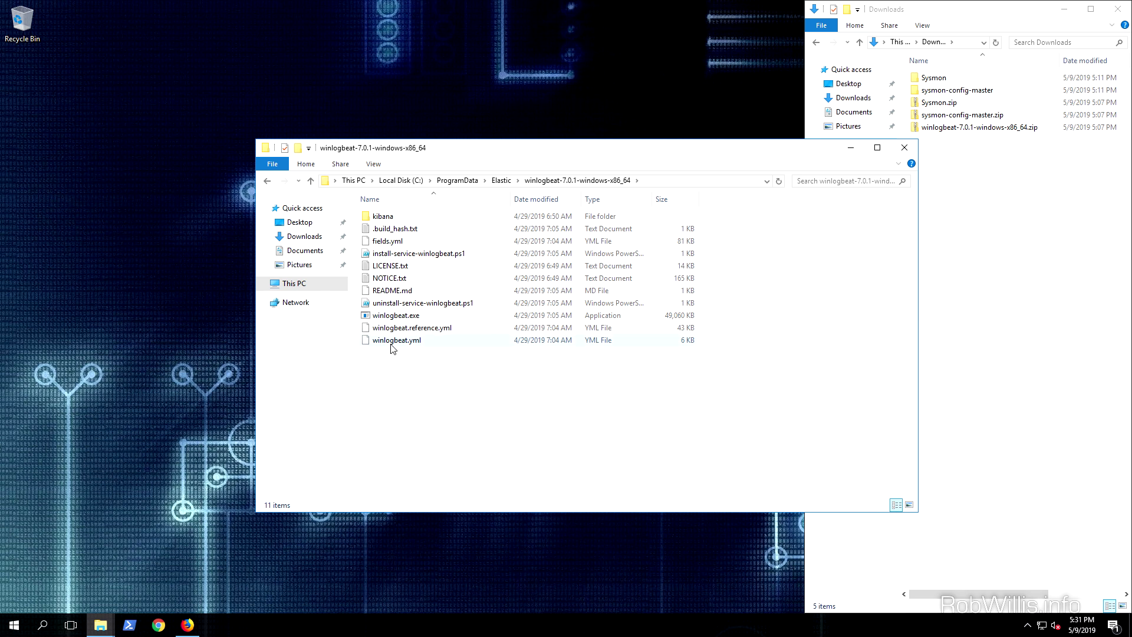
Step: Open winlogbeat.yml in Notepad++ and highlight the winlogbeat.event_logs section with the Application, Security and System entries
right_click(391, 342)
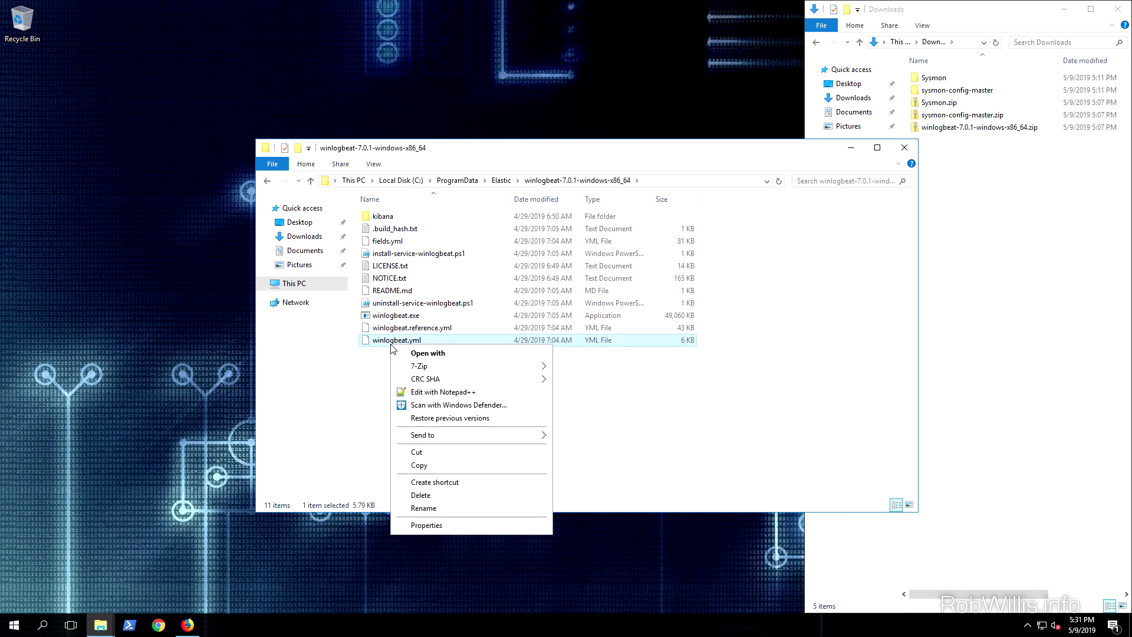
left_click(421, 396)
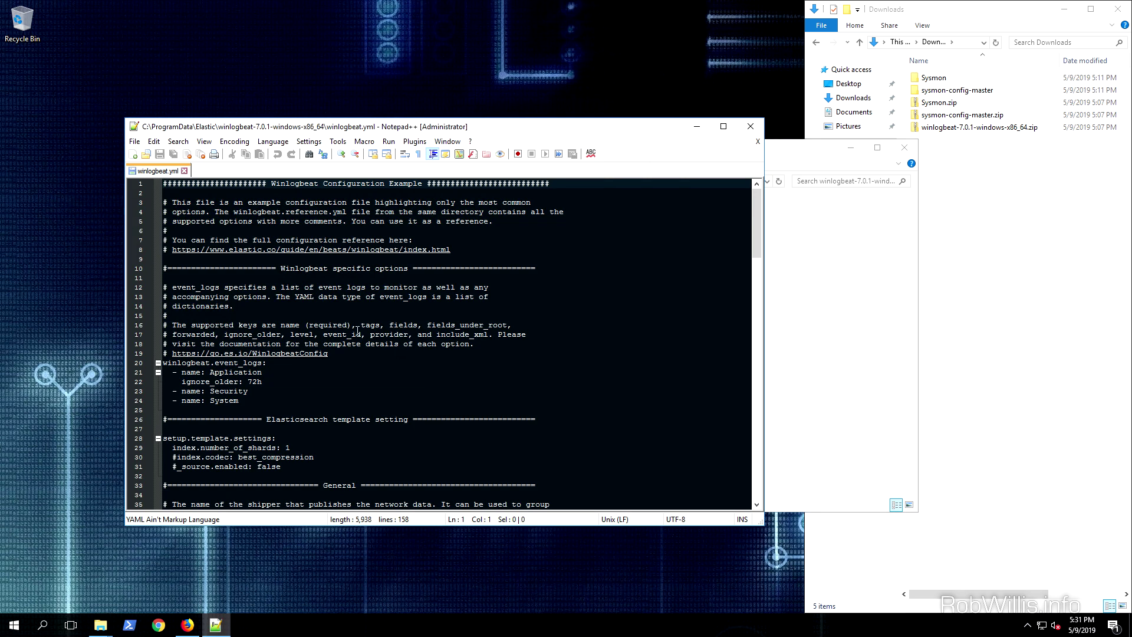
scroll(297, 411, "down", 1)
left_click_drag(259, 374, 154, 336)
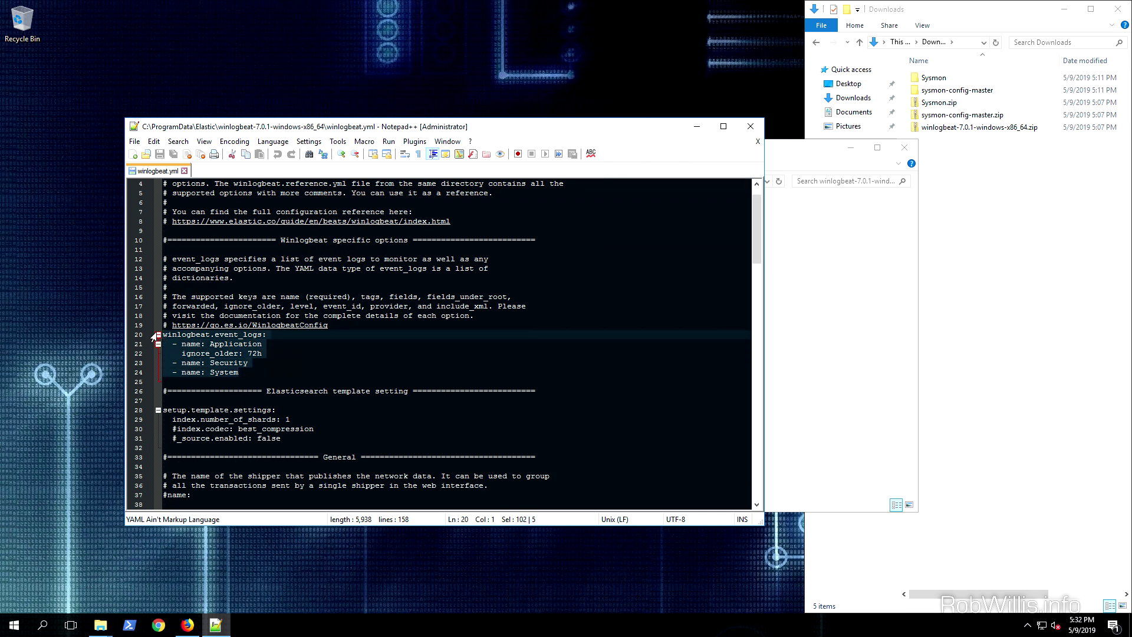
Step: Comment out the output.elasticsearch line and its hosts line in the Elasticsearch output section
scroll(396, 391, "down", 2)
scroll(396, 390, "down", 14)
scroll(389, 398, "down", 9)
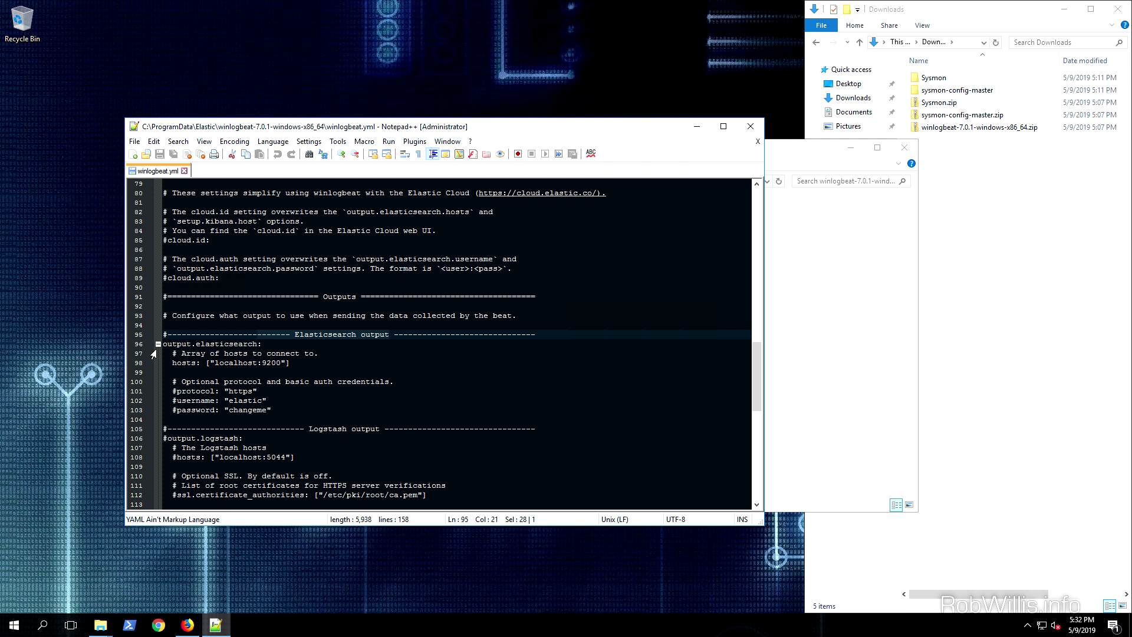
left_click(171, 344)
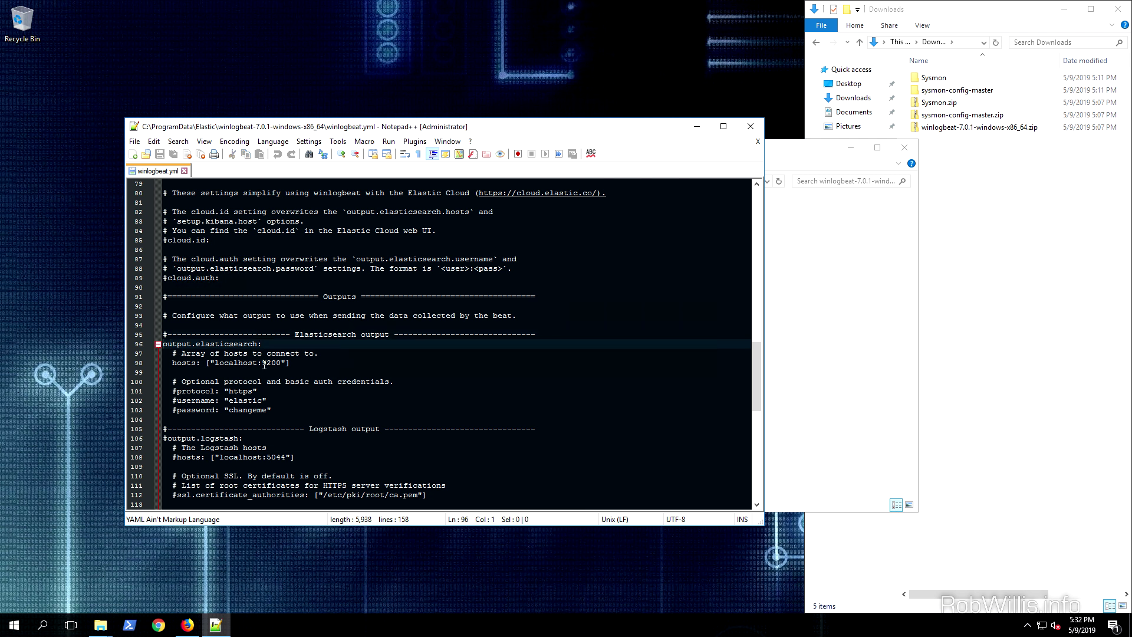
type("#")
key("Down")
key("Down")
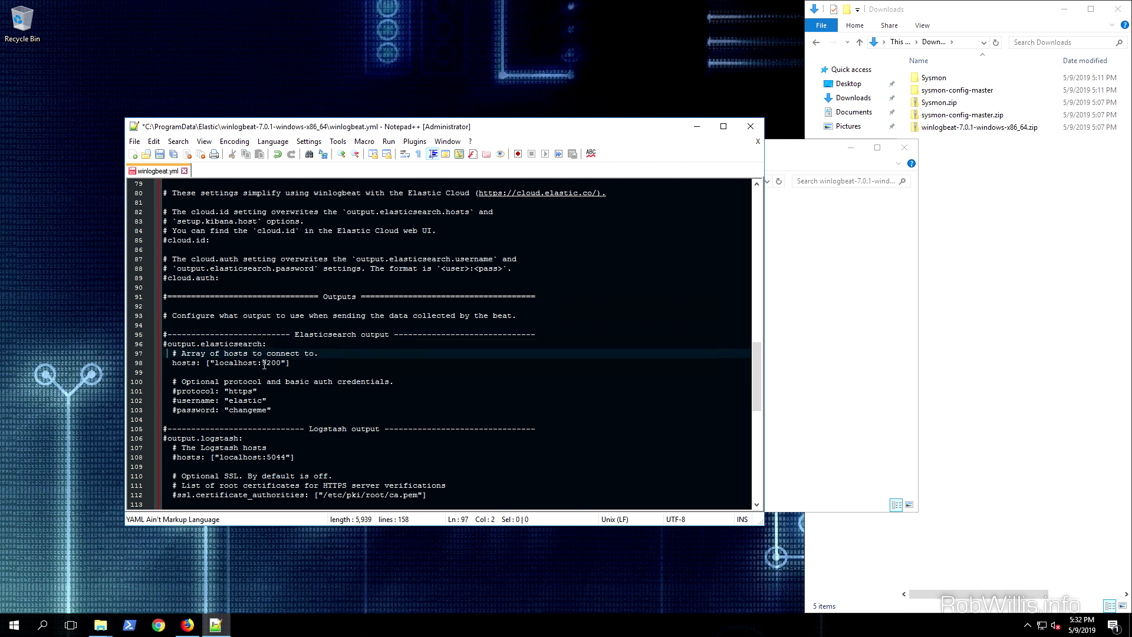
type("#")
Step: Uncomment the output.logstash line and its hosts line in the Logstash output section
key("Down")
key("Down")
key("Down")
key("Down")
key("Down")
key("Down")
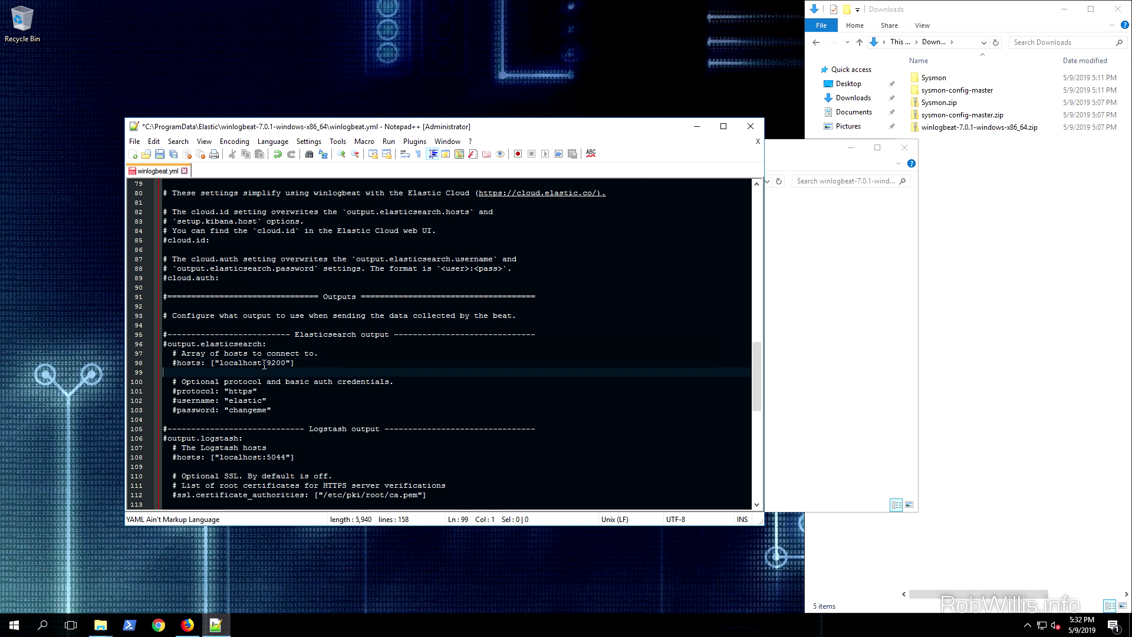
key("Down")
key("Down")
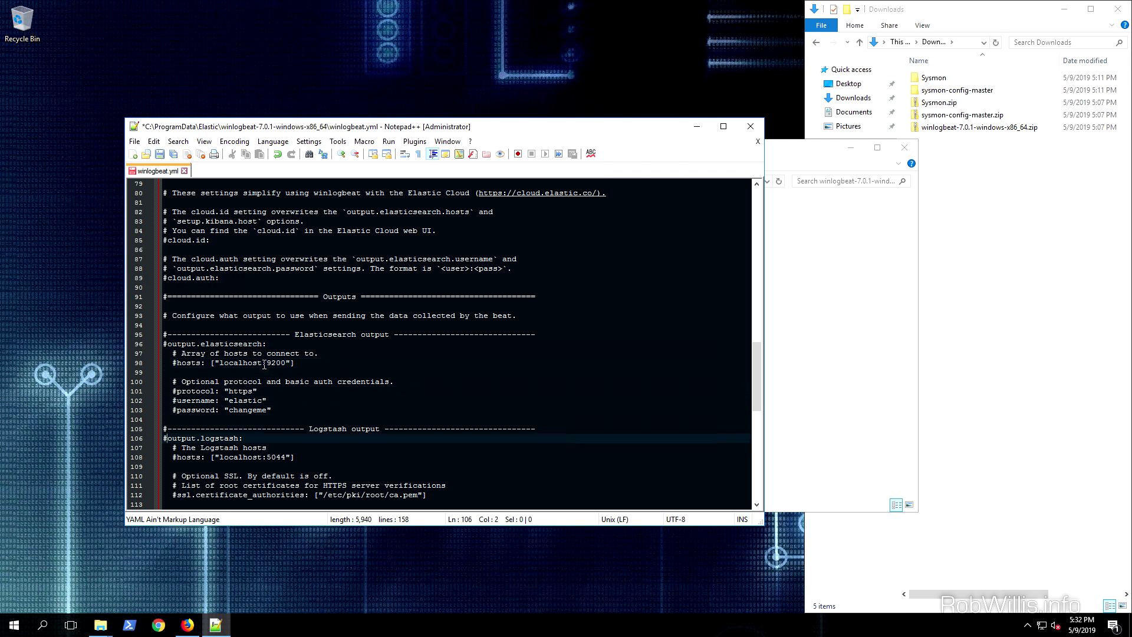
key("BackSpace")
type("#")
key("Down")
key("Down")
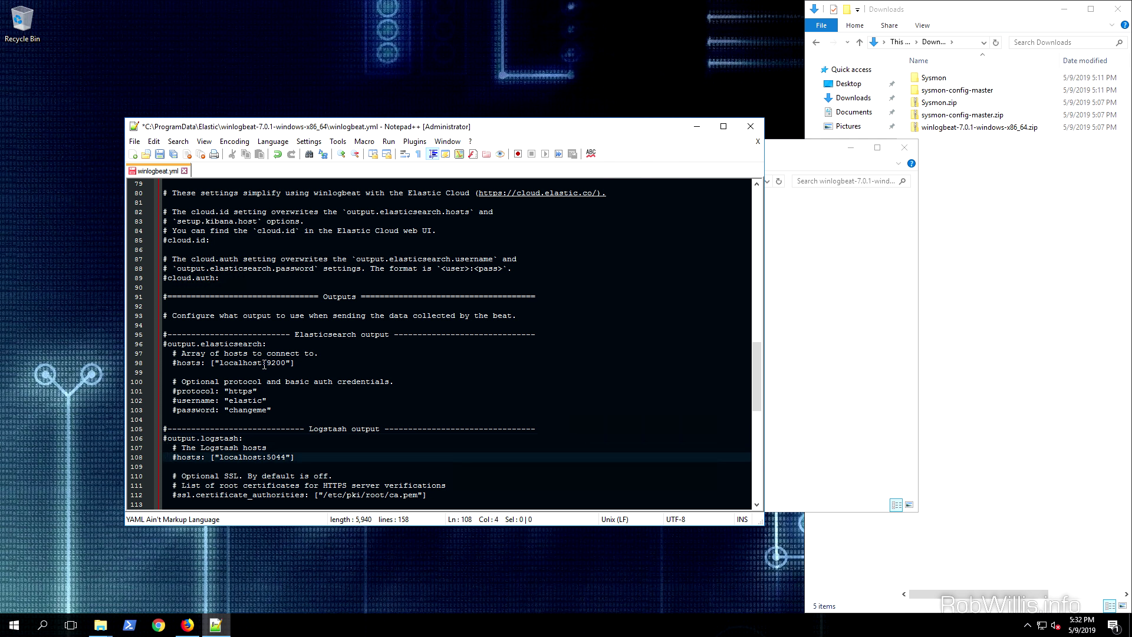
key("Up")
key("Up")
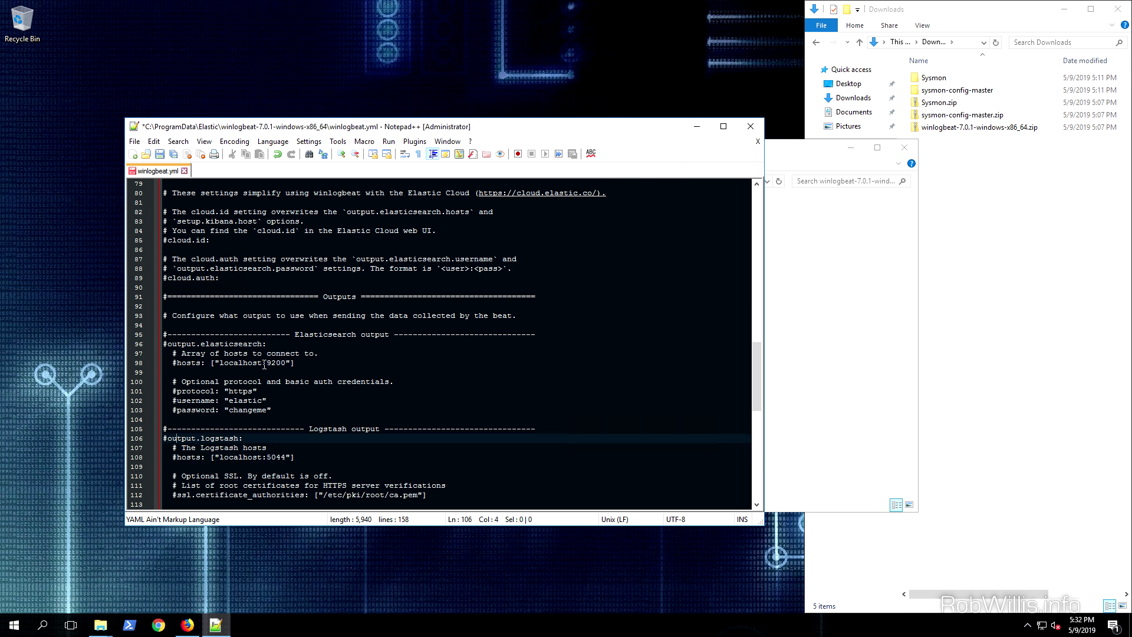
key("BackSpace")
key("Down")
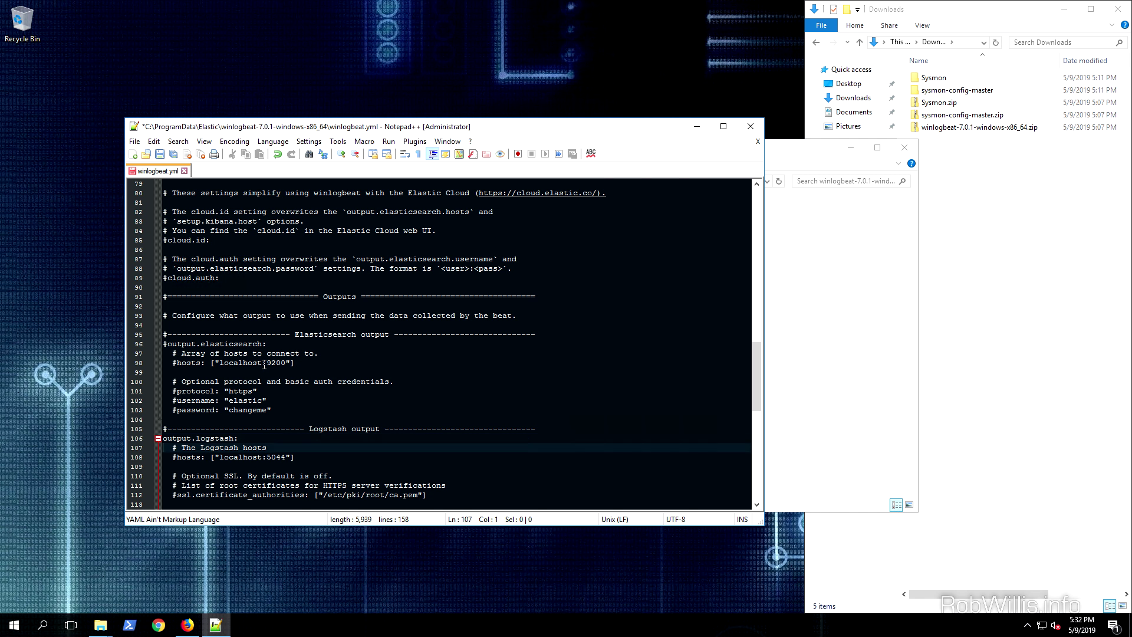
key("Down")
key("BackSpace")
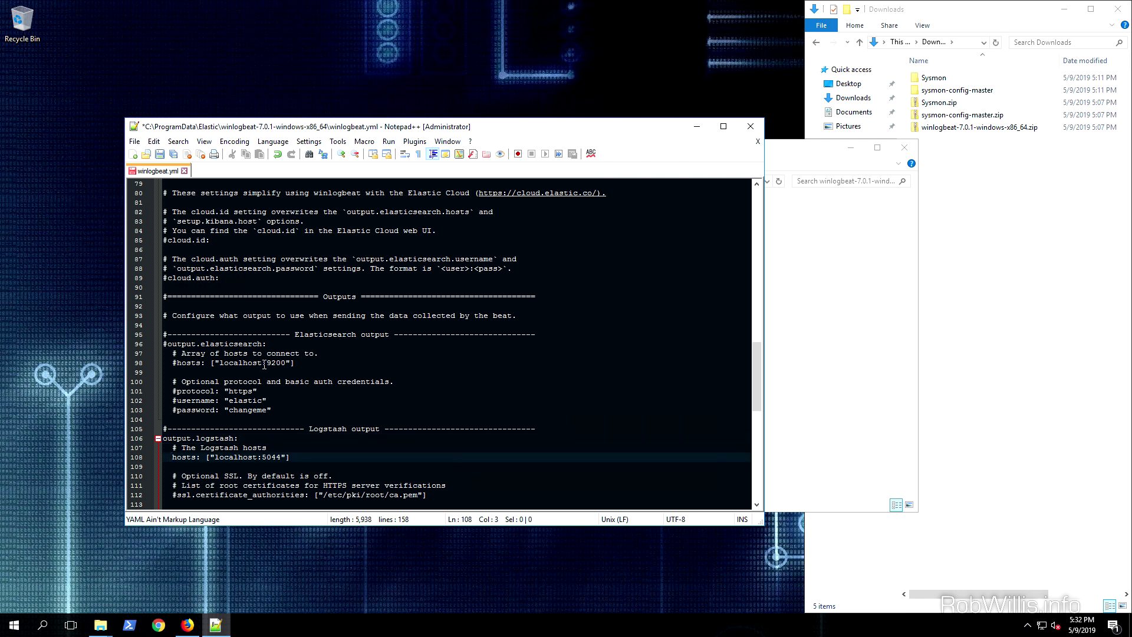
Step: Replace localhost in the Logstash hosts entry with 192.168.90.206, keeping port 5044
key("Right")
key("Right")
key("Right")
key("Right")
key("Right")
key("Right")
key("Right")
key("BackSpace")
key("BackSpace")
key("BackSpace")
key("BackSpace")
key("BackSpace")
key("BackSpace")
key("BackSpace")
key("BackSpace")
key("BackSpace")
type("192.168.90.206")
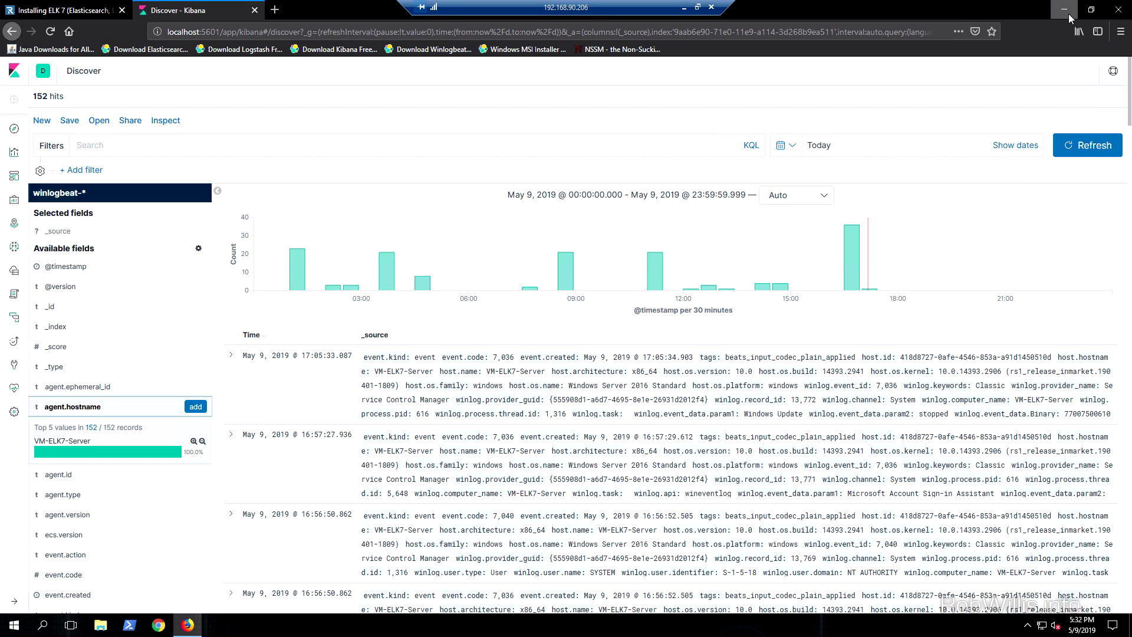
Step: Minimize the Kibana browser window, save the edited winlogbeat.yml and close Notepad++
left_click(1068, 12)
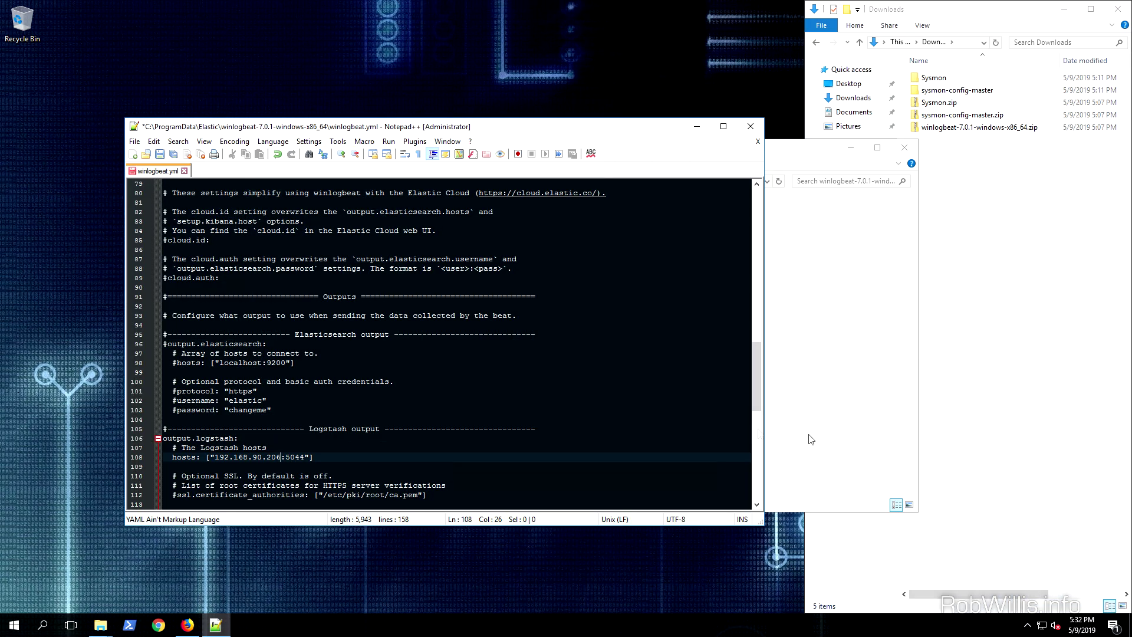
left_click(598, 372)
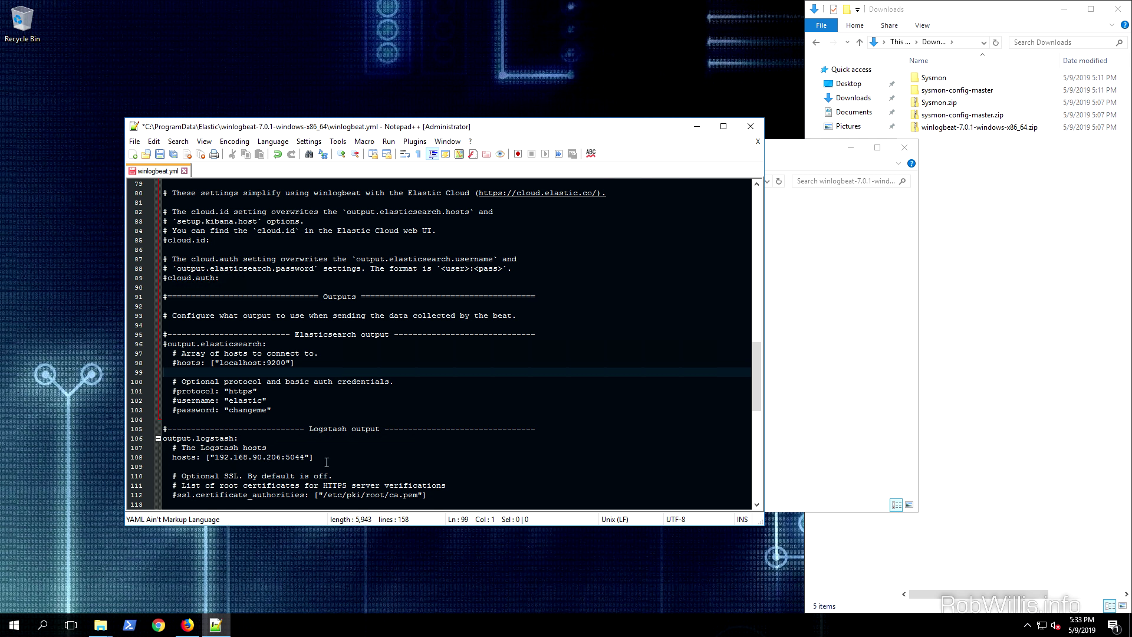
left_click(160, 154)
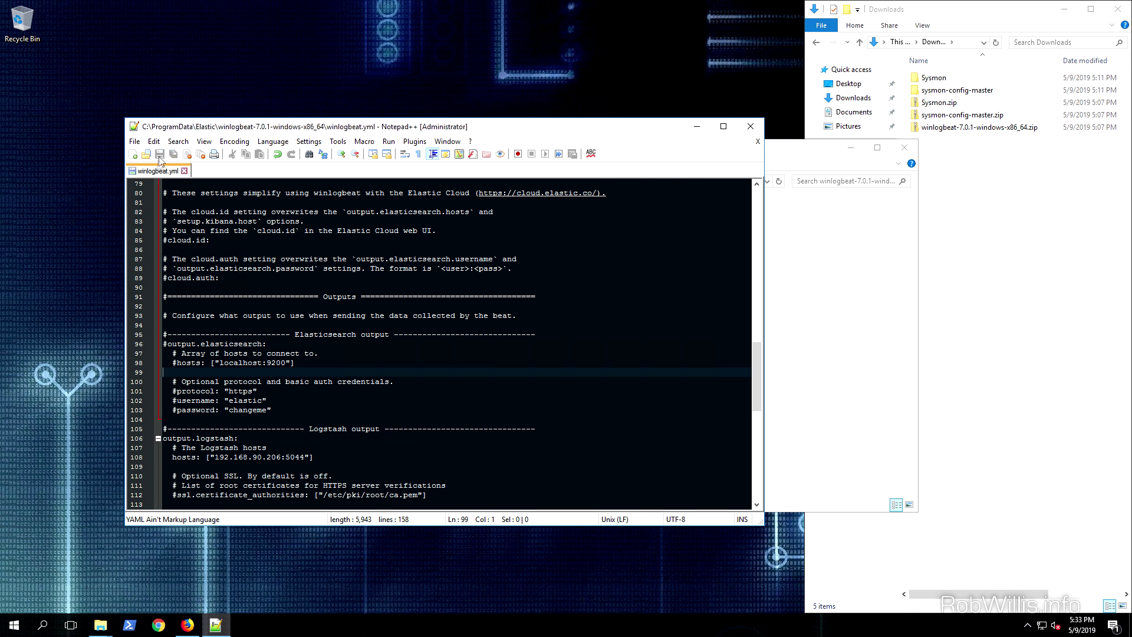
left_click(746, 126)
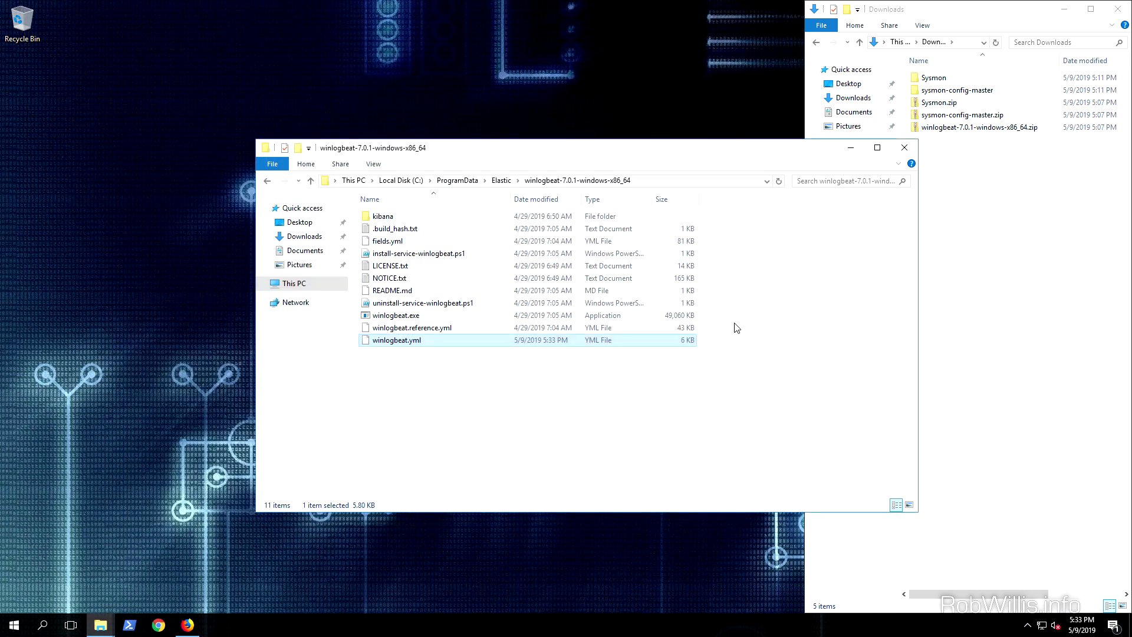
Step: Minimize the Winlogbeat folder window, open PowerShell and start a cd command at the root of C:
left_click(851, 148)
left_click(129, 628)
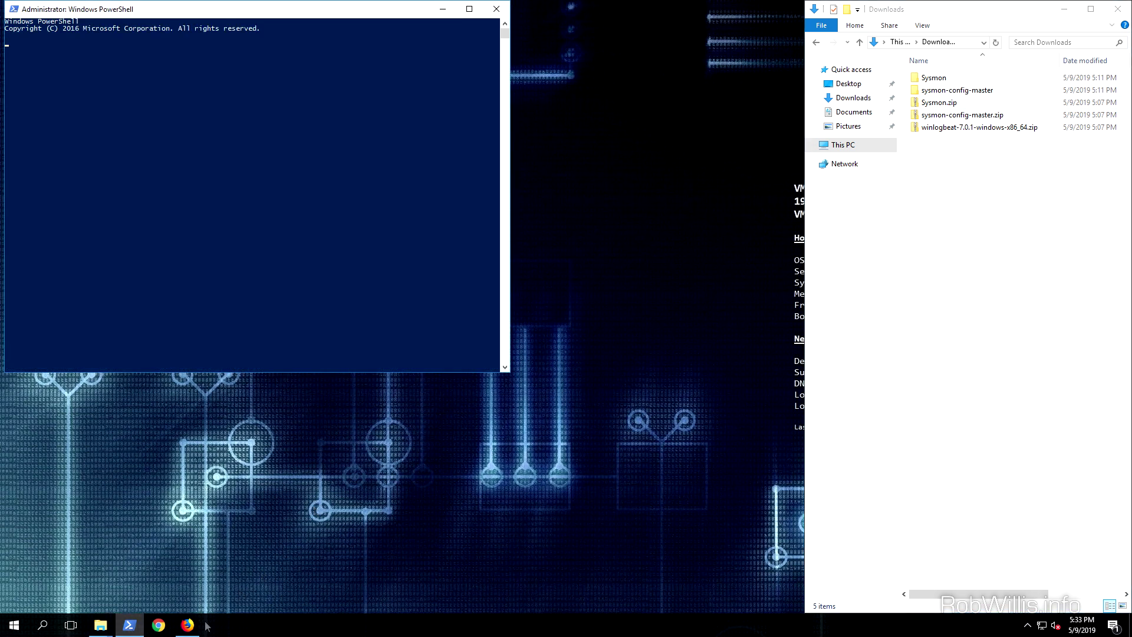
left_click(279, 199)
type("cd c:\\pr")
key("Tab")
type("e")
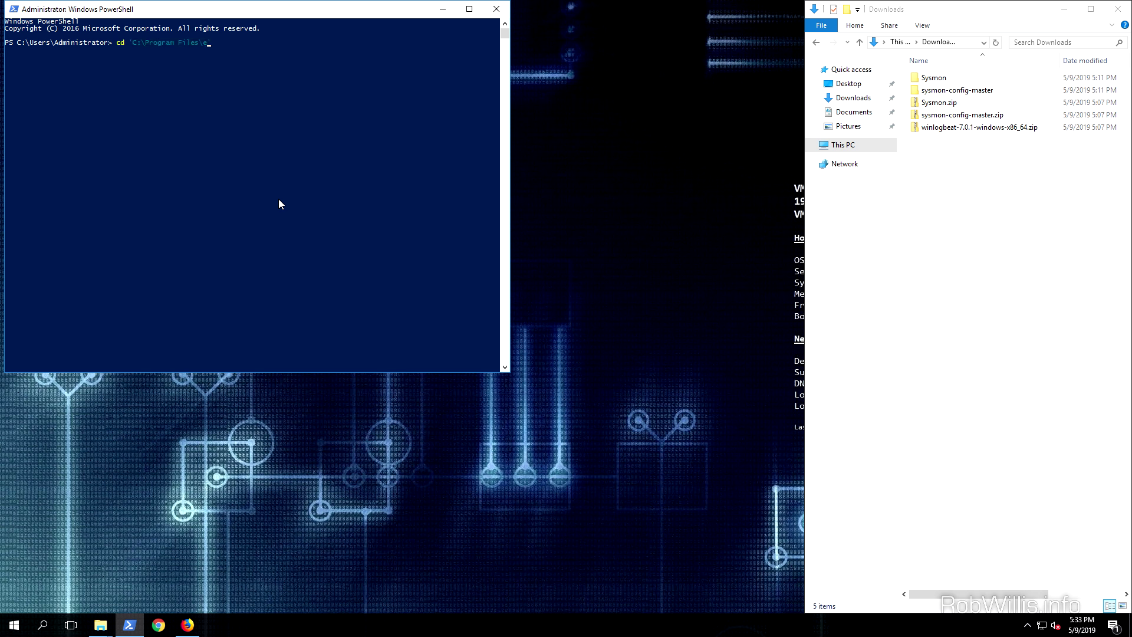
key("Tab")
key("BackSpace")
key("BackSpace")
key("BackSpace")
key("BackSpace")
key("BackSpace")
key("BackSpace")
key("BackSpace")
key("BackSpace")
key("BackSpace")
key("BackSpace")
key("BackSpace")
key("BackSpace")
key("BackSpace")
key("BackSpace")
key("BackSpace")
key("BackSpace")
key("BackSpace")
key("BackSpace")
key("BackSpace")
Step: Change the directory to C:\ProgramData\Elastic\winlogbeat-7.0.1-windows-x86_64 and list its contents with dir
type("P")
key("Tab")
key("Tab")
key("Tab")
key("Tab")
type("E")
key("Tab")
type("w")
key("Tab")
key("Return")
type("dir")
key("Return")
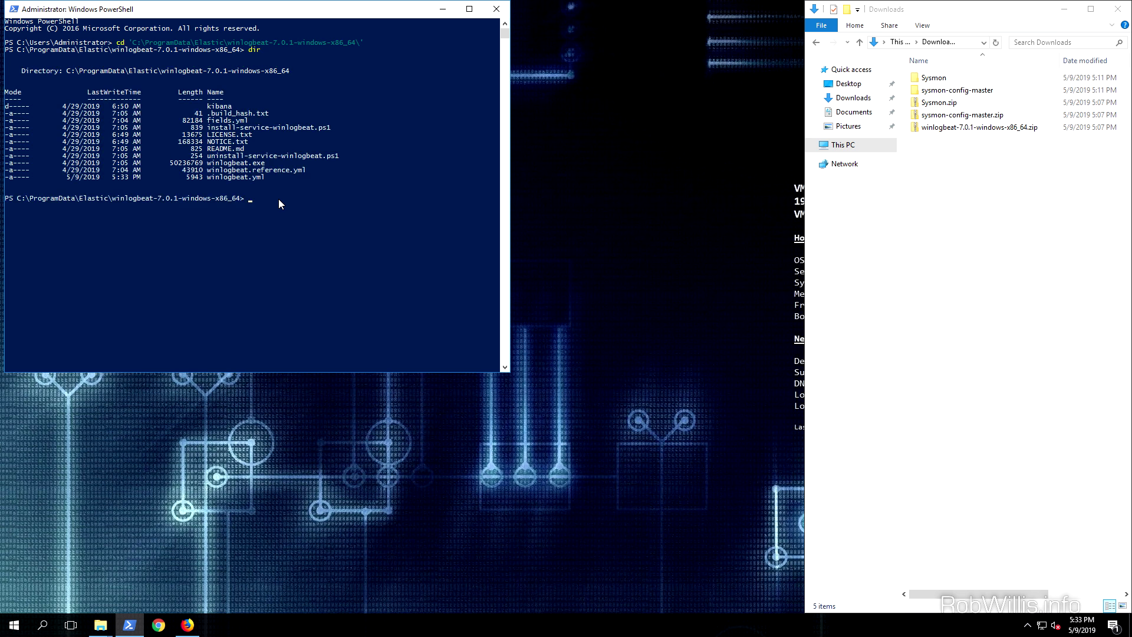
Step: Run install-service-winlogbeat.ps1 through powershell.exe with the execution policy set to bypass
type("powershell.exe -executionpolicy bypass .\\ins")
key("Tab")
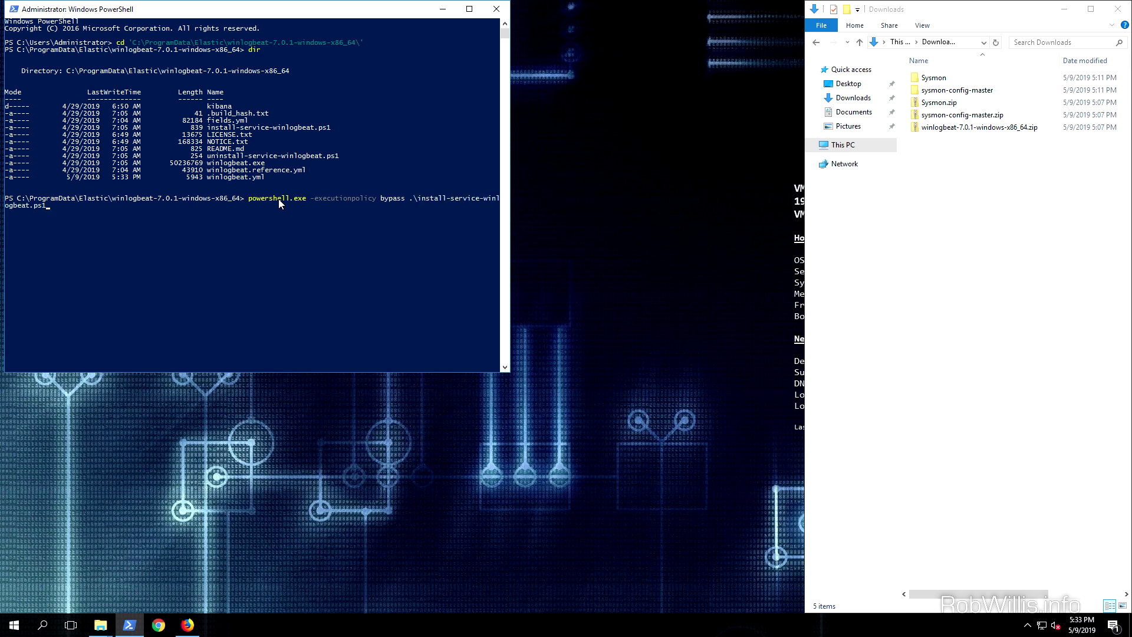
key("Return")
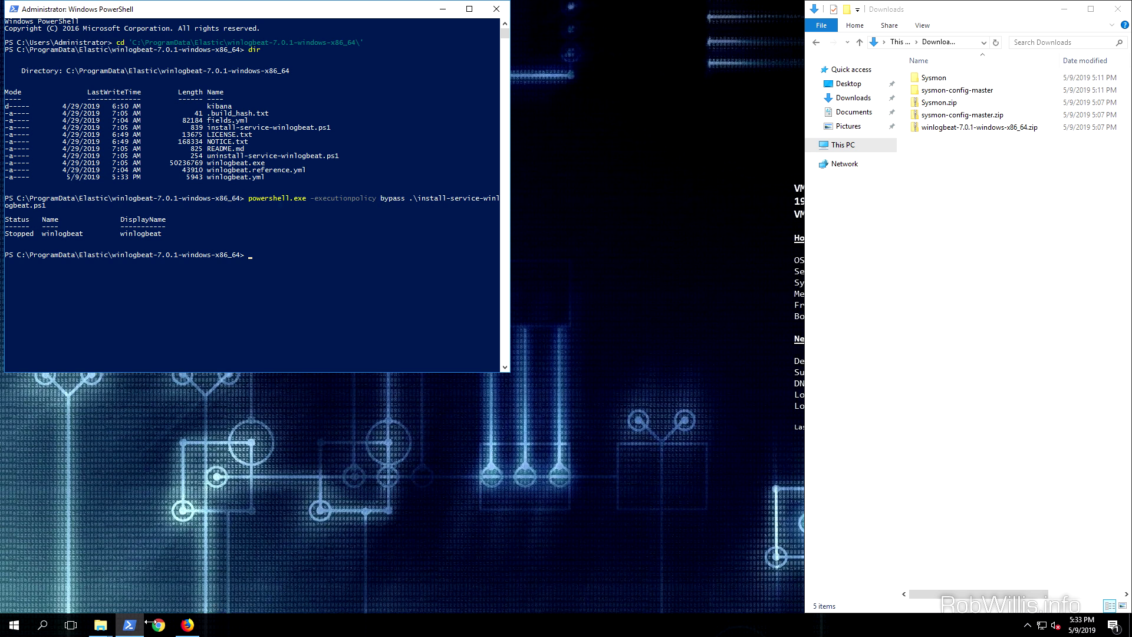
Step: Check the service-start instructions in the Firefox guide and open the Services console from PowerShell with services.msc
left_click(187, 625)
scroll(327, 204, "down", 2)
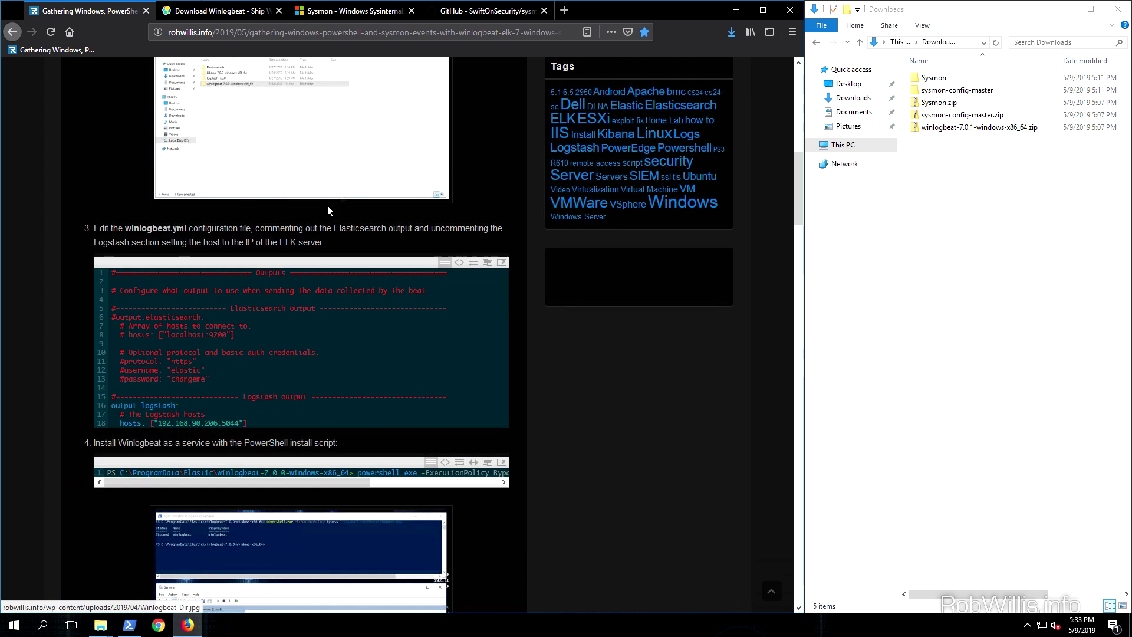
scroll(327, 206, "down", 2)
scroll(263, 352, "down", 6)
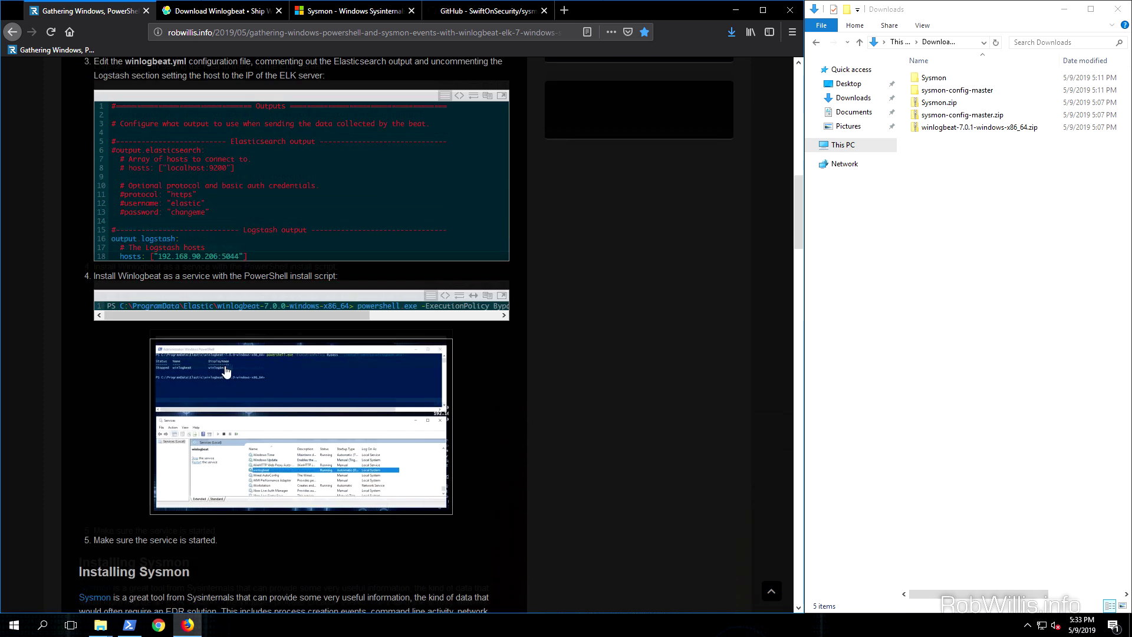
left_click(120, 633)
left_click(260, 270)
type("servic")
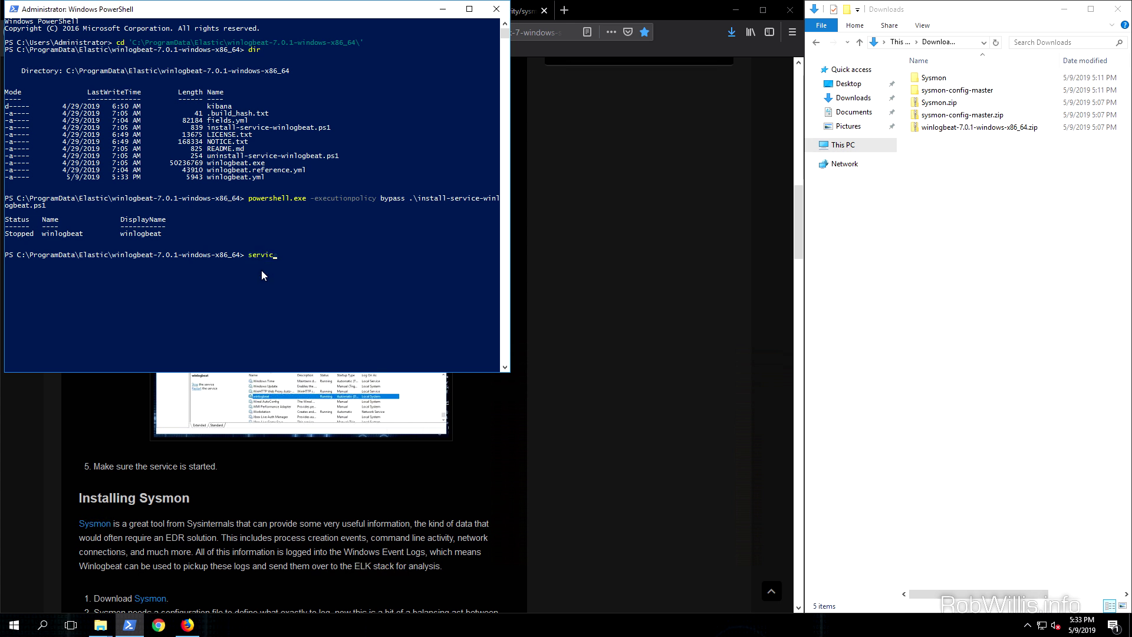
type("es.msc")
key("Return")
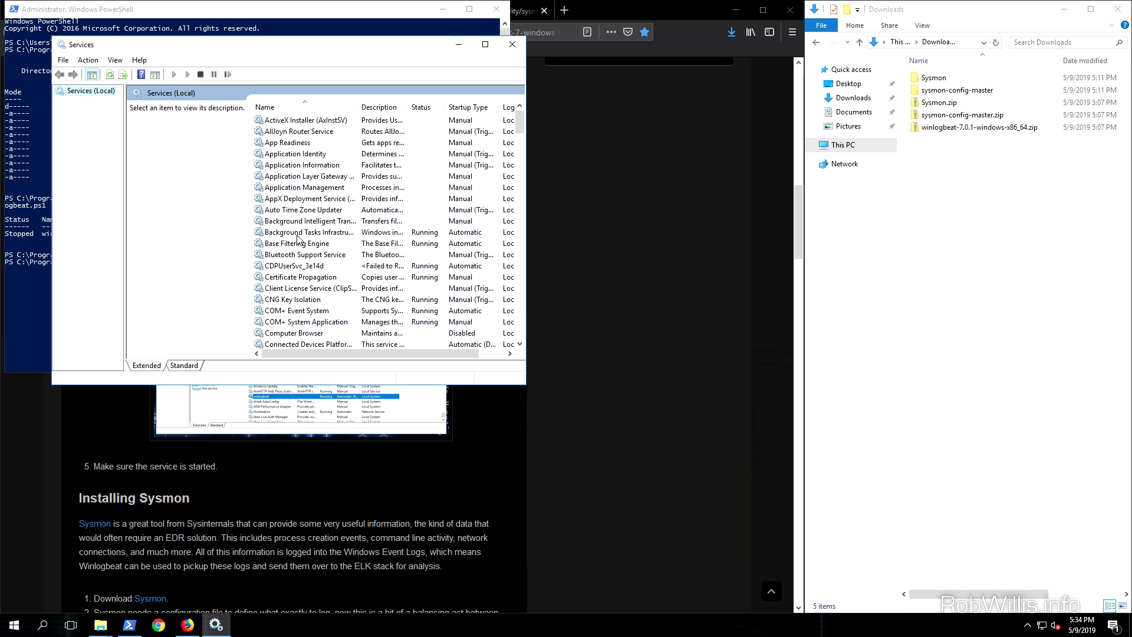
Step: Find the winlogbeat service in the services list and start it
left_click(298, 235)
type("winlogbeat")
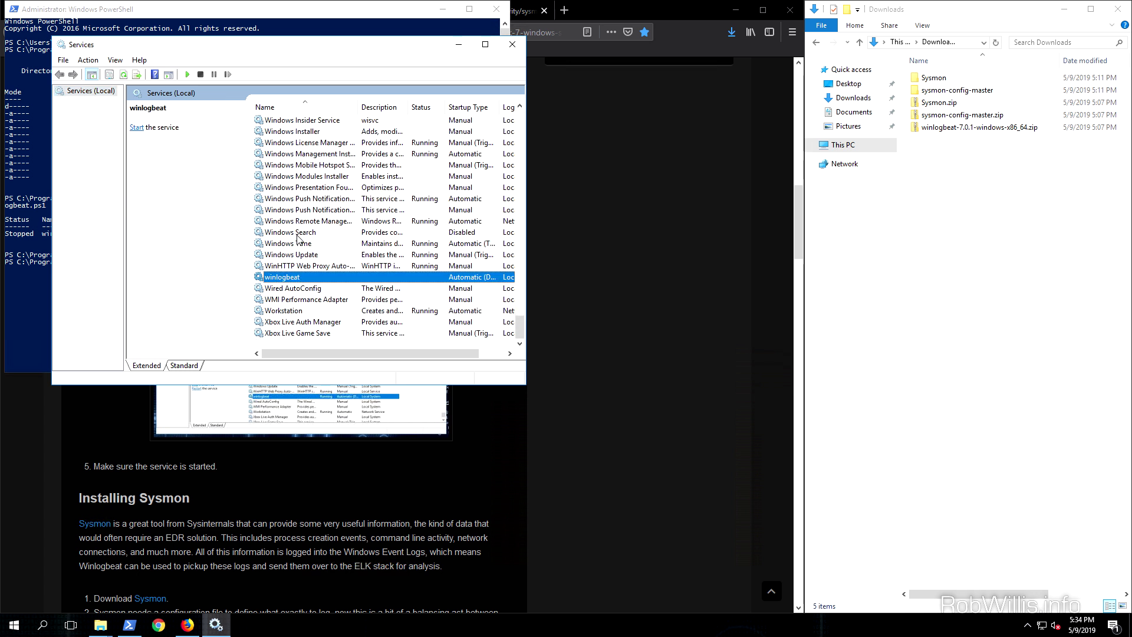
right_click(312, 278)
left_click(333, 284)
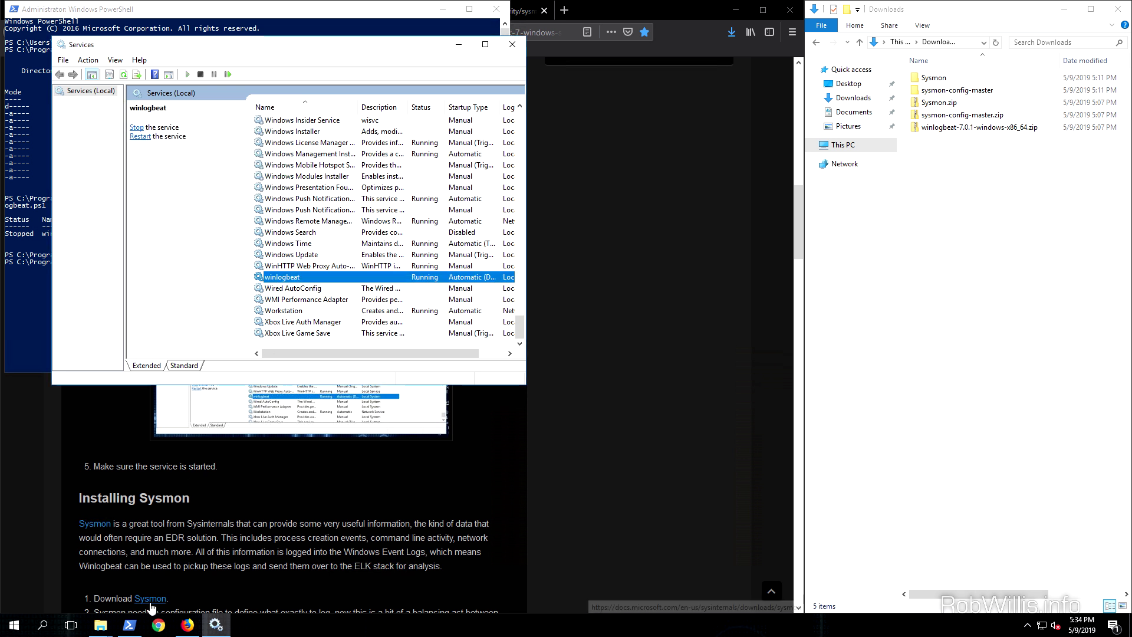
Step: Refresh the services list, select winlogbeat to check its status, and minimize the Services and PowerShell windows
right_click(357, 288)
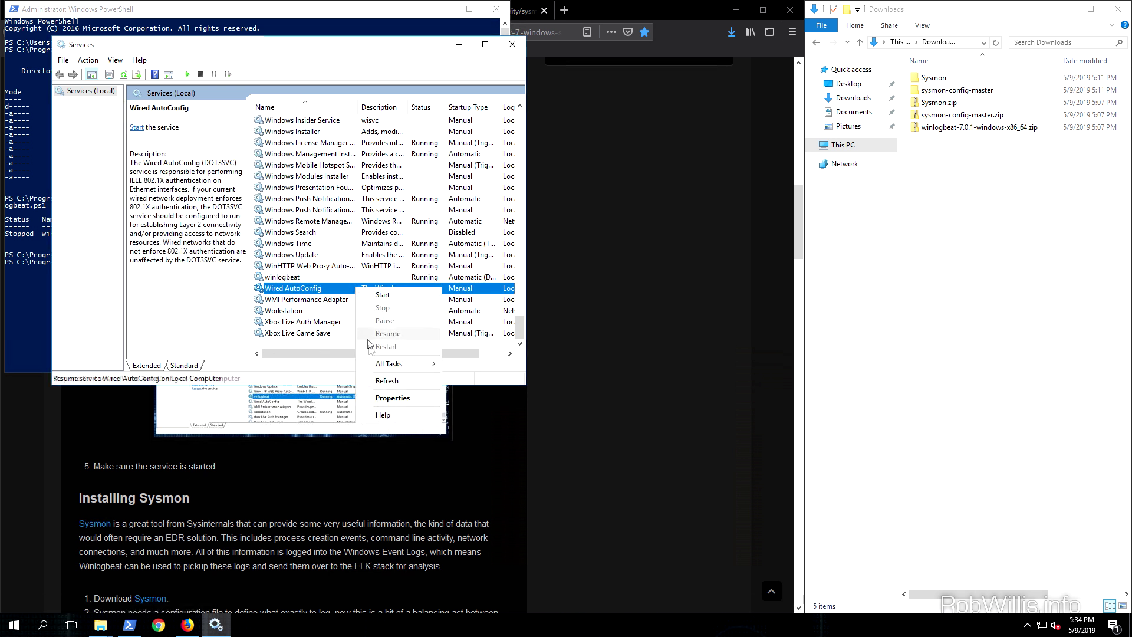
left_click(387, 381)
left_click(368, 278)
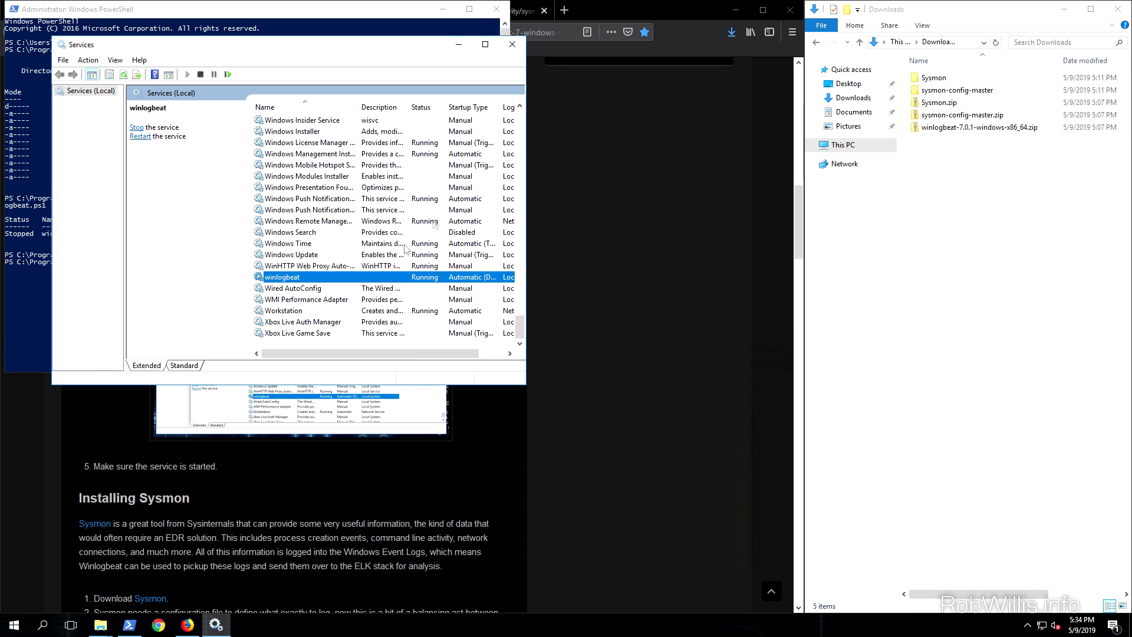
left_click(459, 44)
left_click(442, 9)
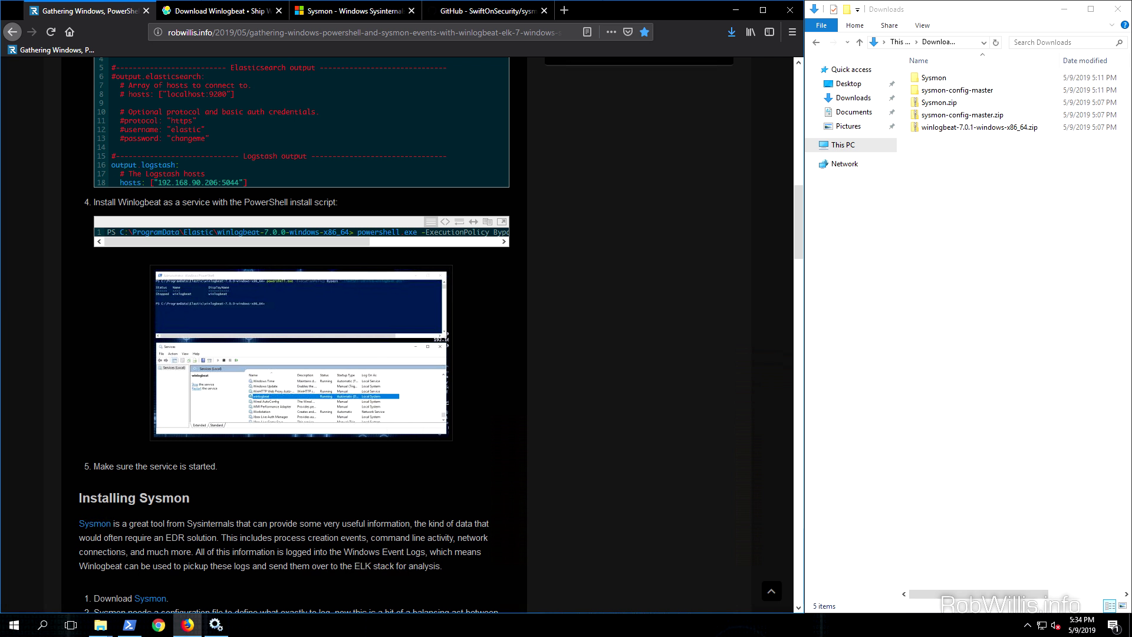
Step: Check the Sysmon installation instructions in the guide and go to C:\Program Files in the Winlogbeat Explorer window
scroll(574, 424, "down", 6)
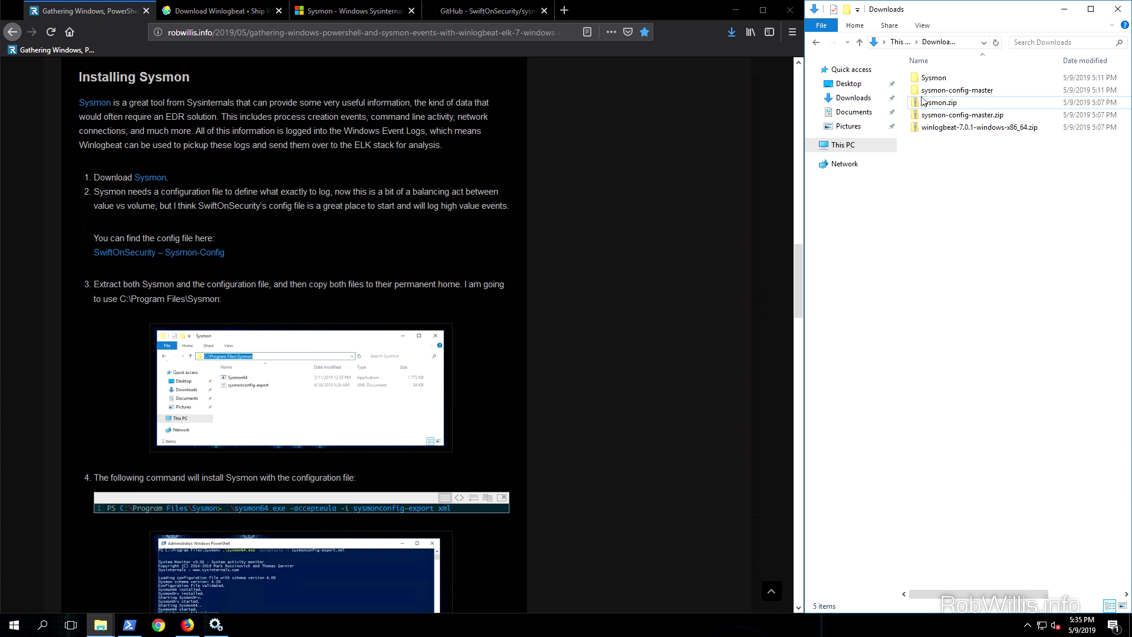
left_click(943, 91)
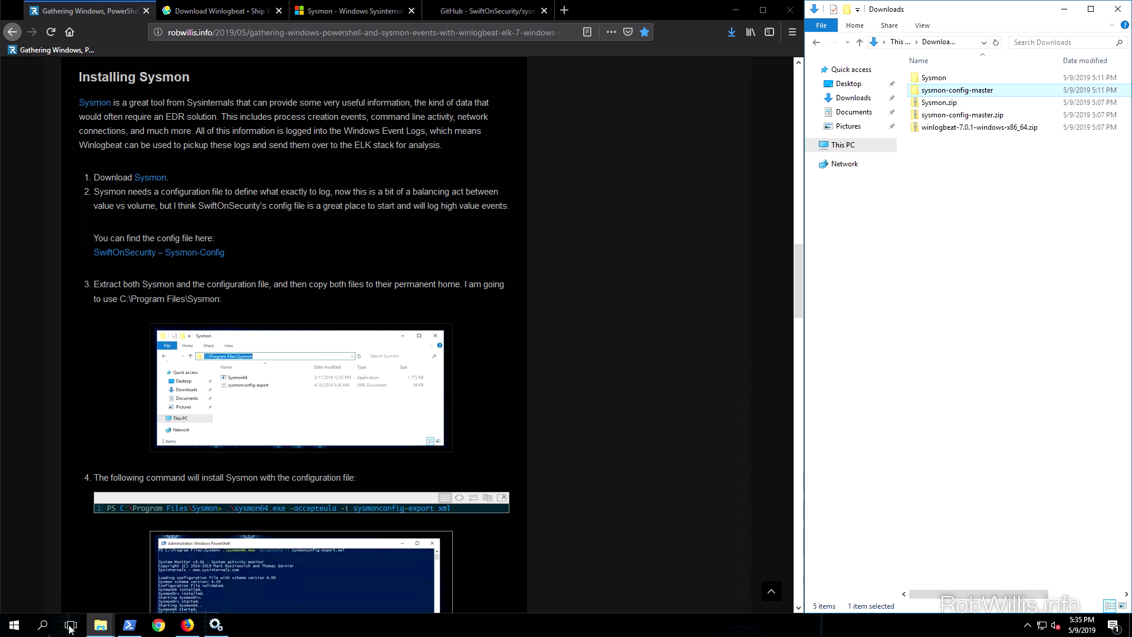
mouse_move(101, 624)
left_click(121, 583)
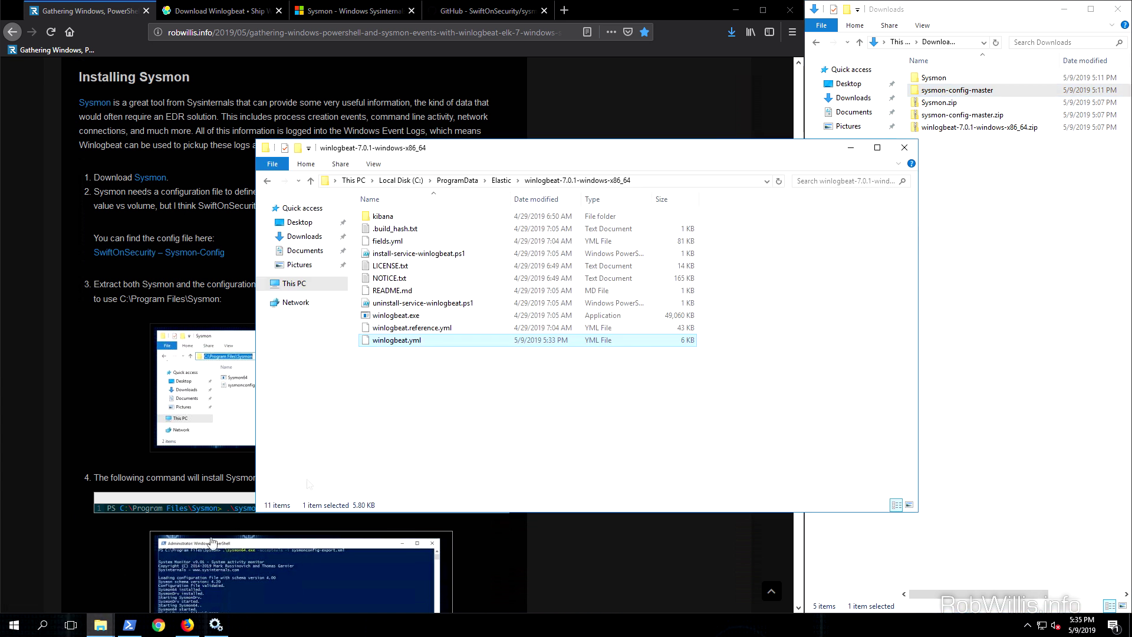
left_click(412, 180)
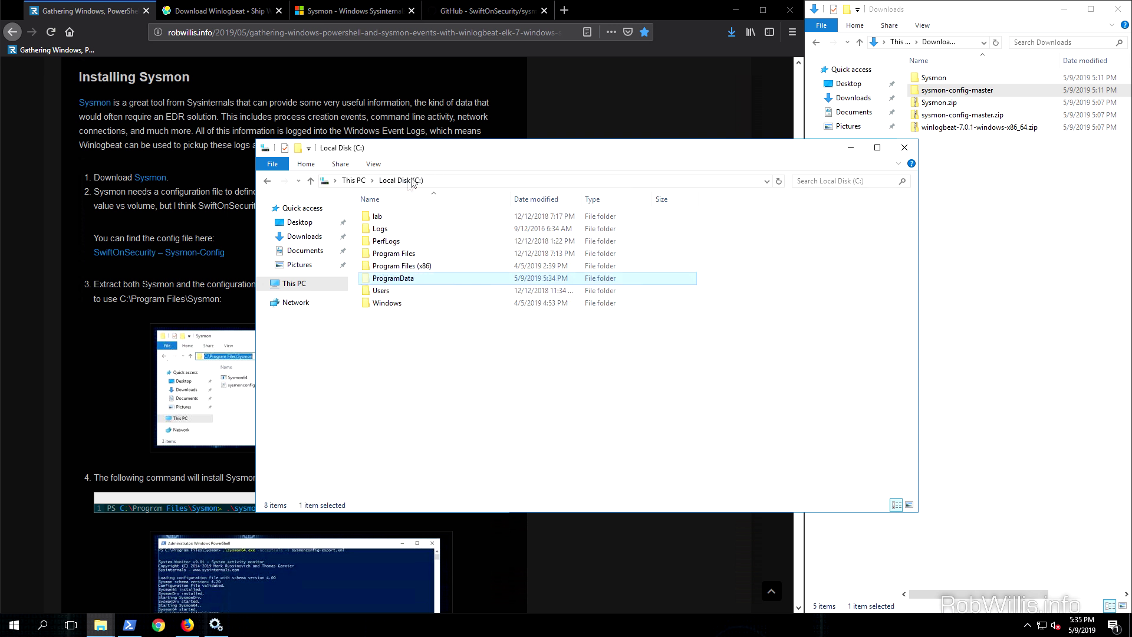
double_click(406, 254)
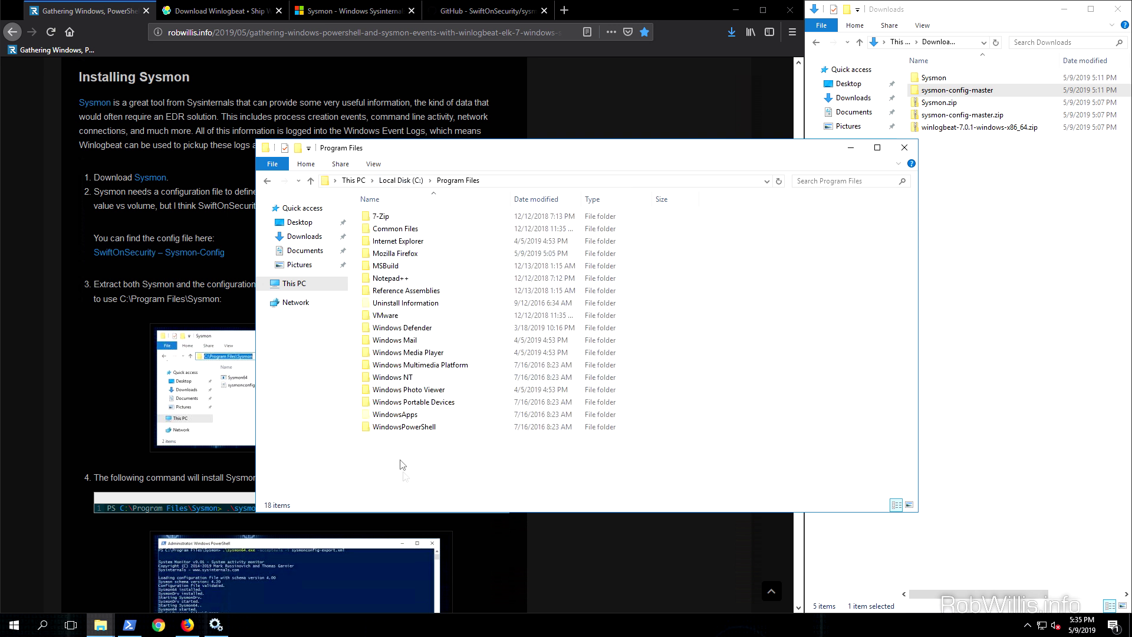
Step: Create a folder named Sysmon in C:\Program Files and open it
right_click(420, 467)
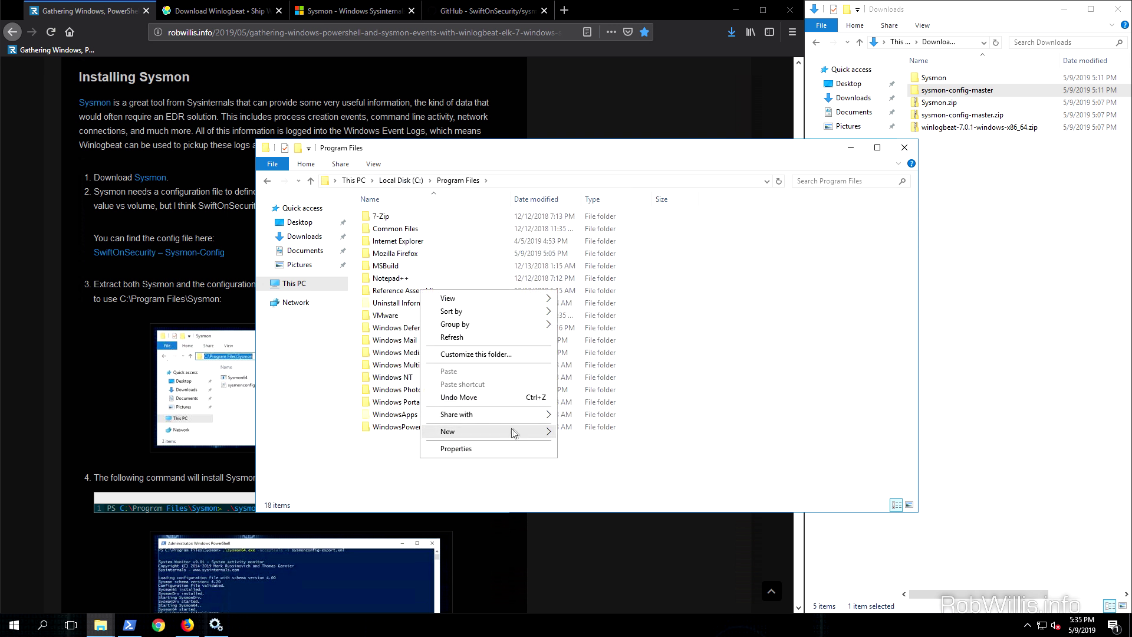
mouse_move(519, 431)
left_click(621, 434)
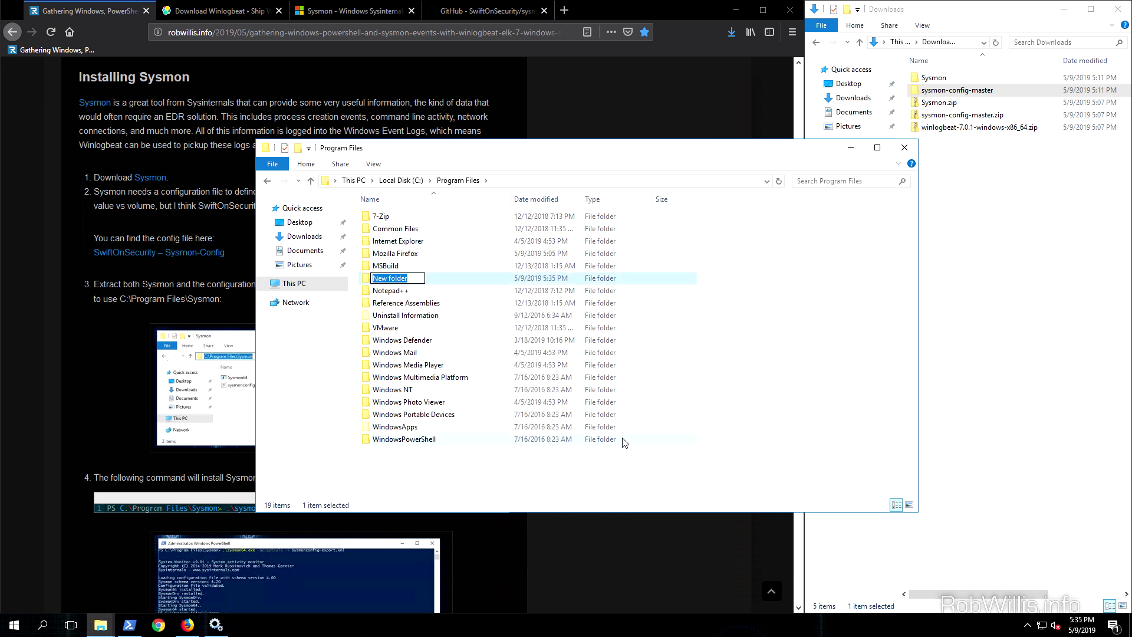
type("Sysmon")
left_click(848, 372)
double_click(386, 303)
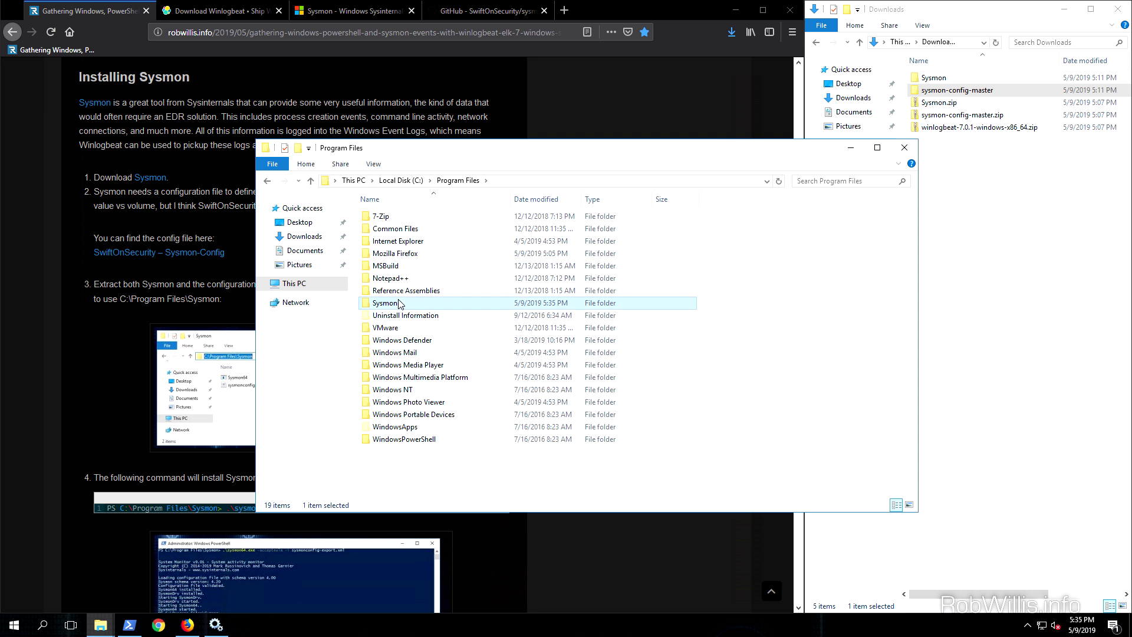
Step: Copy Sysmon64.exe from the Sysmon folder in Downloads into C:\Program Files\Sysmon
double_click(934, 77)
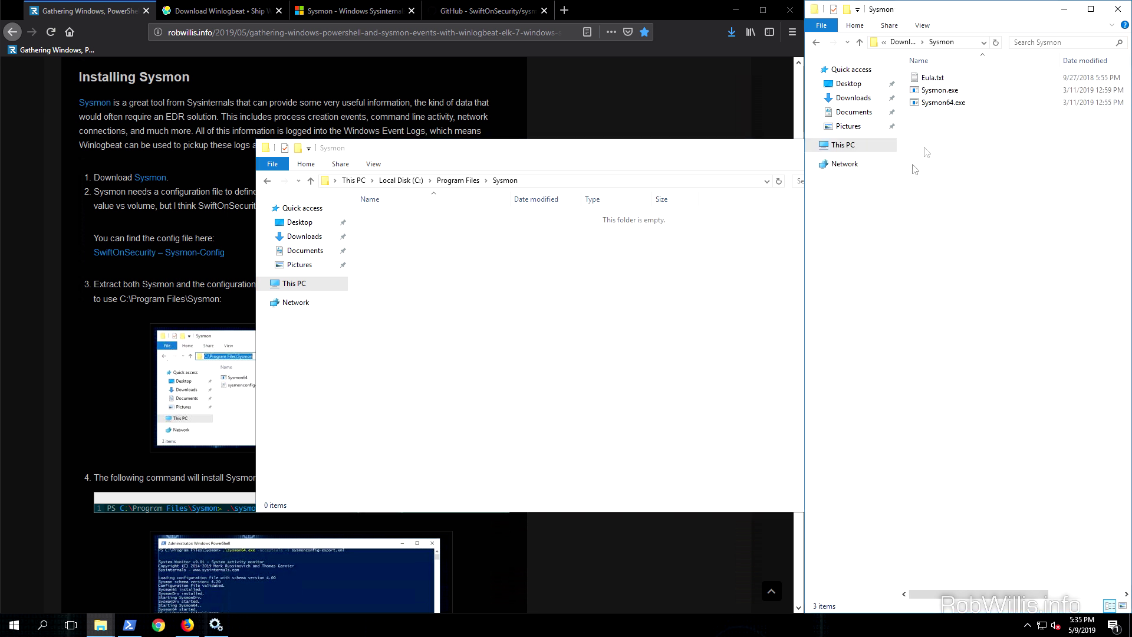
left_click(938, 103)
right_click(939, 102)
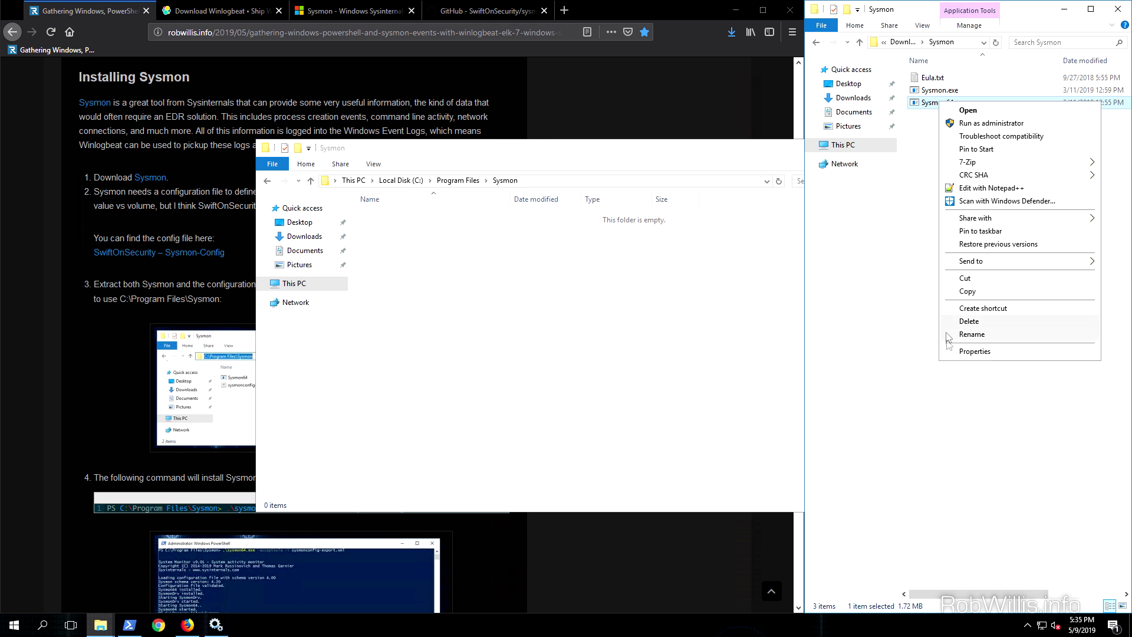
left_click(966, 291)
right_click(561, 275)
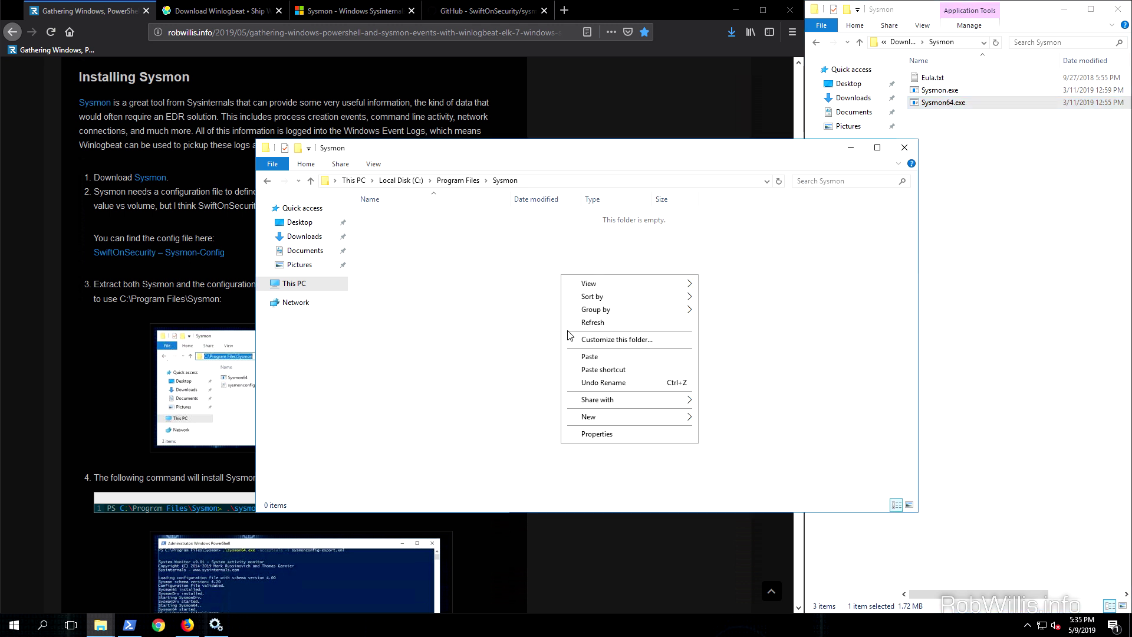
left_click(581, 358)
Step: Copy sysmonconfig-export.xml from the sysmon-config-master folder in Downloads into C:\Program Files\Sysmon and minimize that window
left_click(1018, 246)
key("BackSpace")
double_click(941, 92)
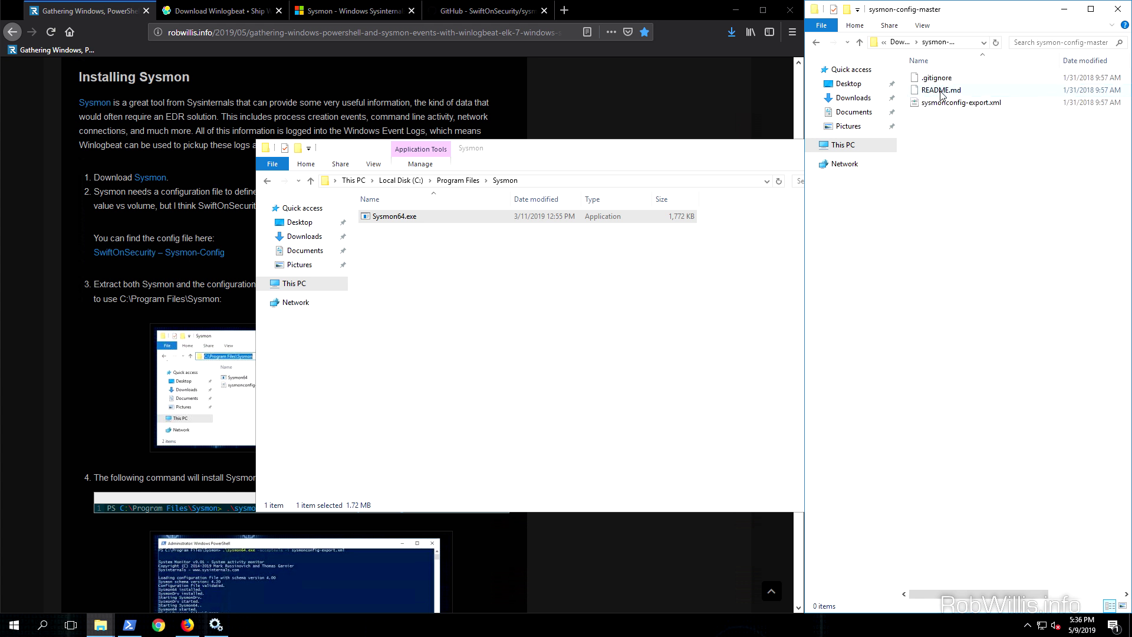
left_click(958, 103)
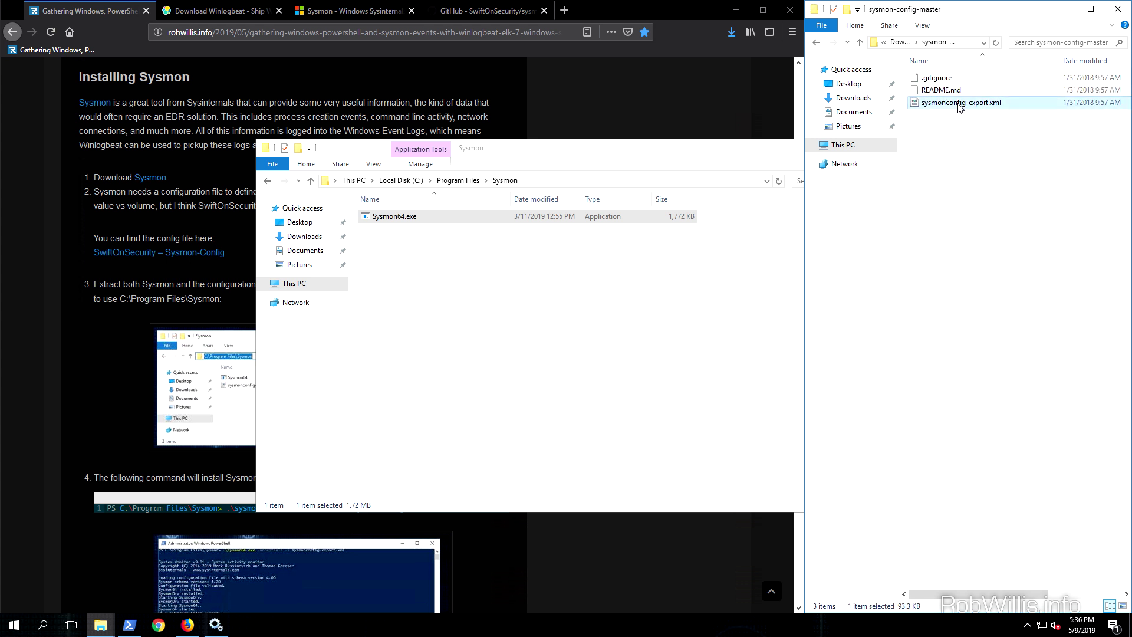
right_click(958, 105)
left_click(995, 271)
right_click(519, 343)
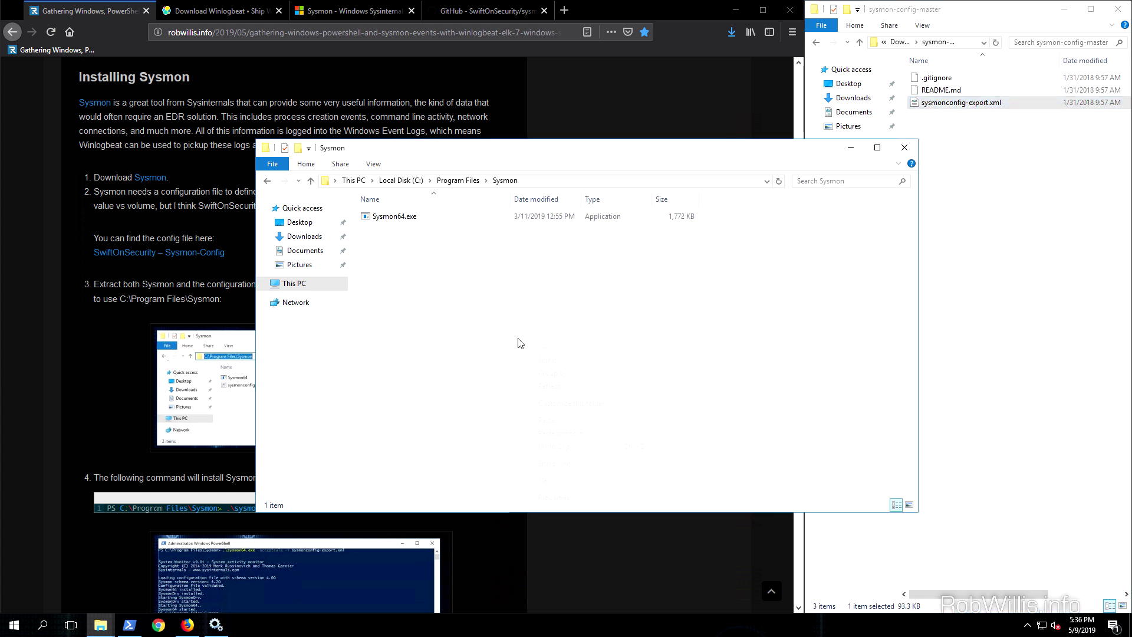
left_click(546, 421)
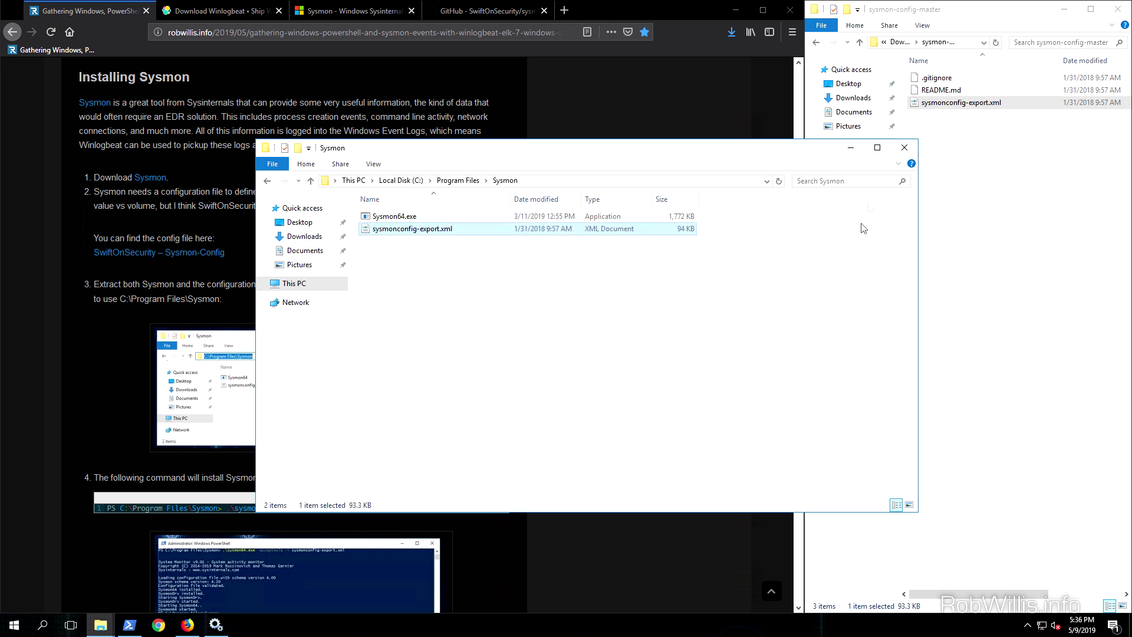
left_click(851, 151)
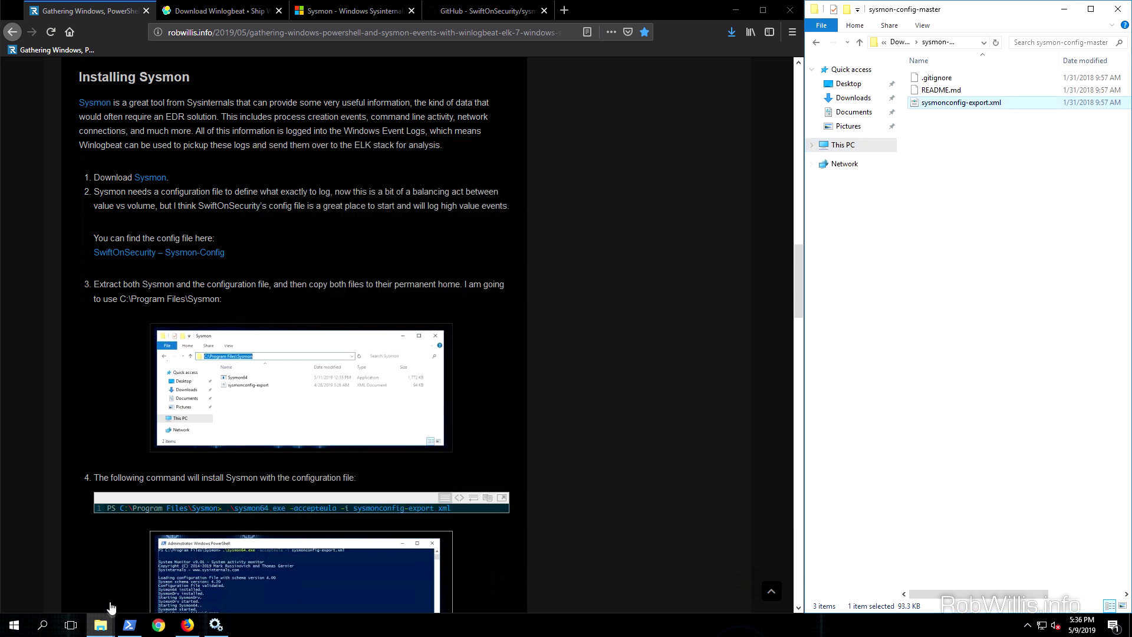
Step: Copy the Sysmon install command, .\sysmon64.exe -accepteula -i sysmonconfig-export.xml, from step 4 of the guide
left_click_drag(468, 516, 228, 520)
right_click(240, 510)
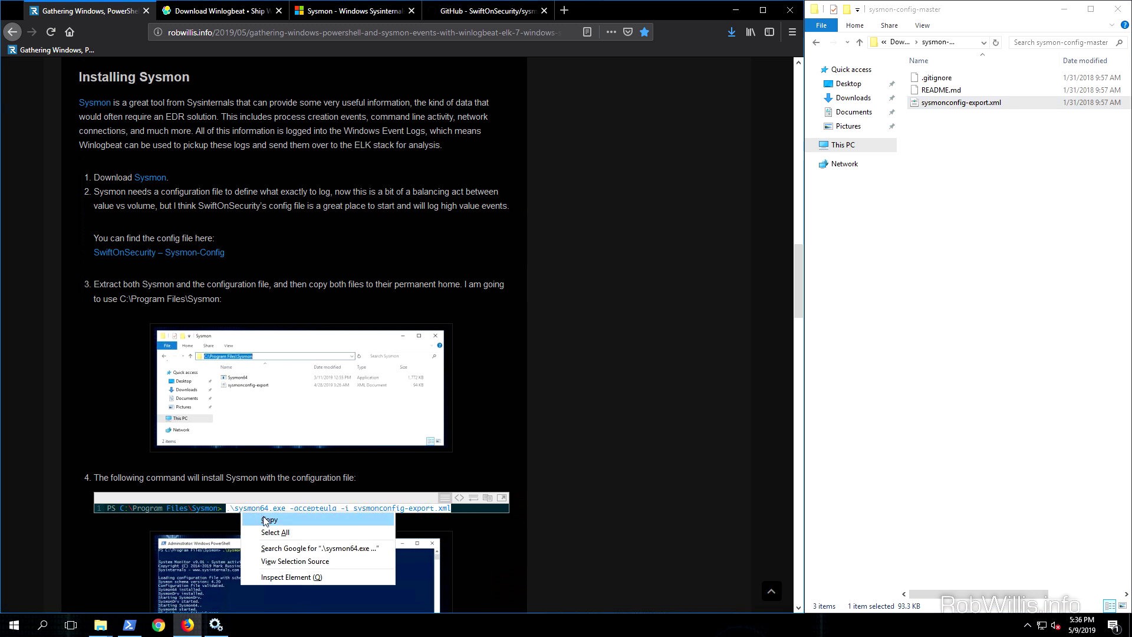
left_click(264, 520)
Step: Switch to PowerShell, change the directory to C:\Program Files\Sysmon and list its contents with dir
left_click(129, 625)
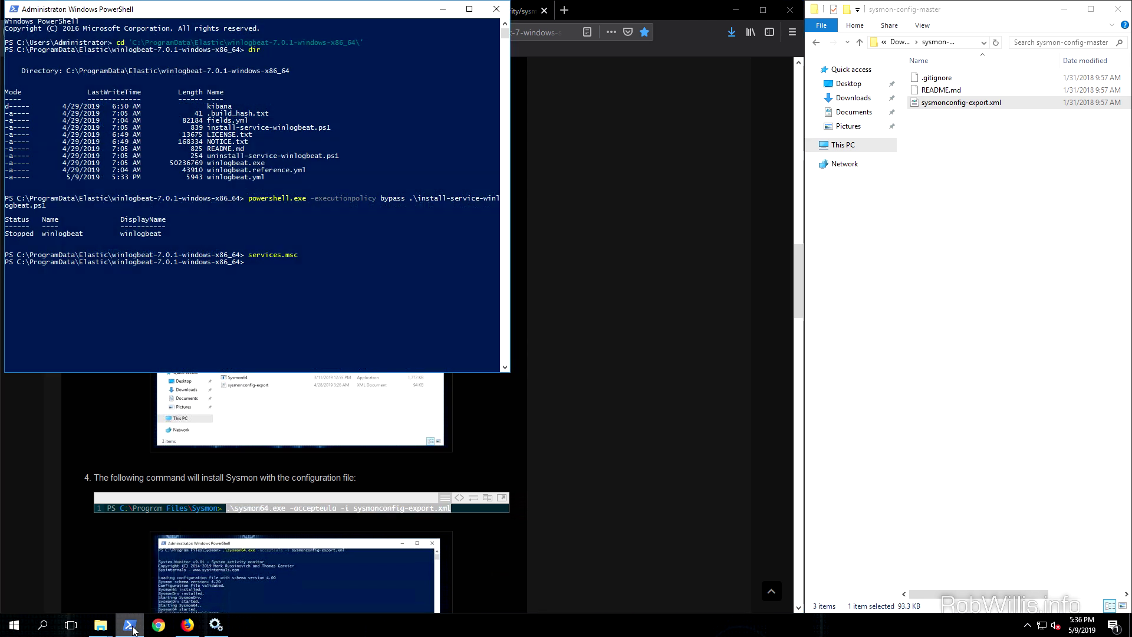
left_click(383, 291)
type("cd c:\\pro")
key("Tab")
type("sys")
key("Return")
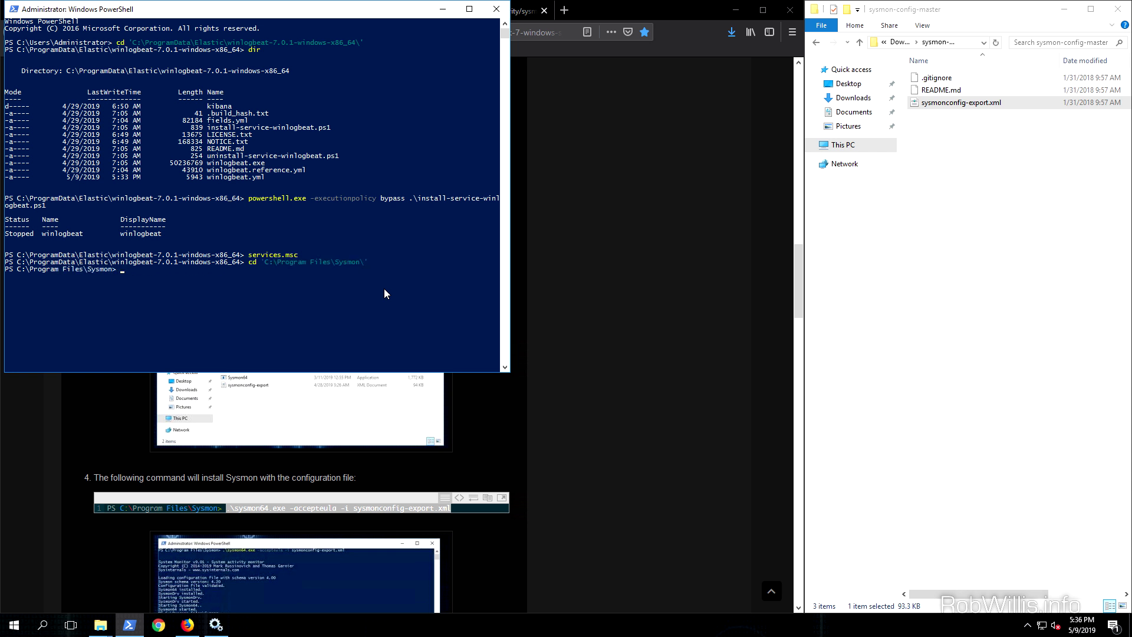
key("Return")
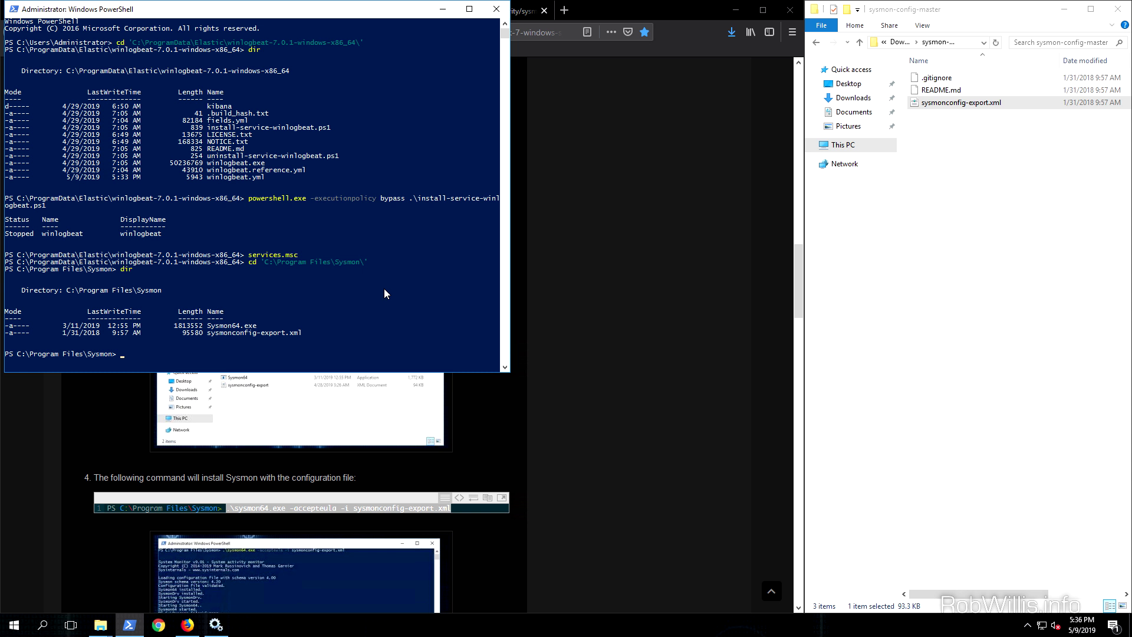
Step: Paste and run .\sysmon64.exe -accepteula -i sysmonconfig-export.xml to install Sysmon with the configuration file
right_click(333, 318)
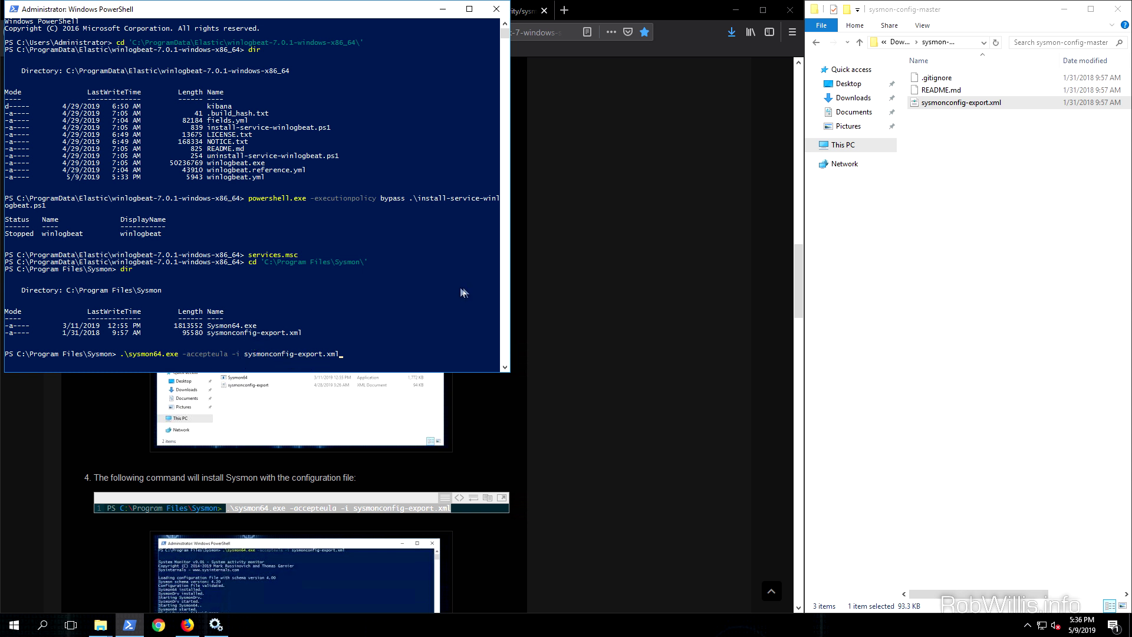
left_click(436, 298)
key("Return")
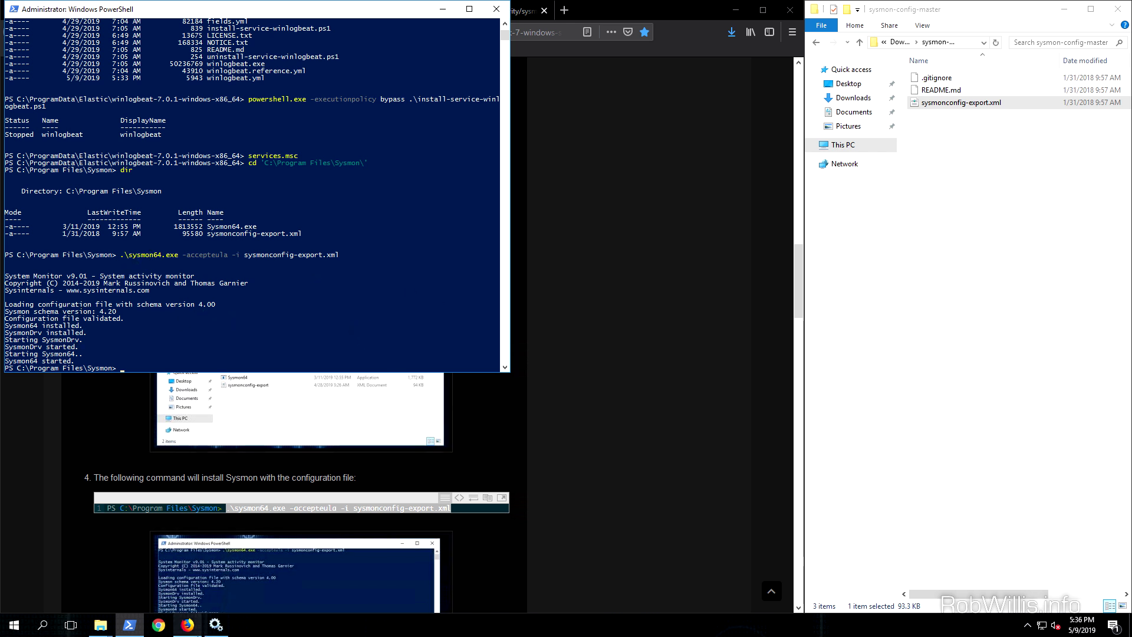
Step: Switch to the Services console, refresh the list and find the Sysmon64 service to check its status
left_click(216, 624)
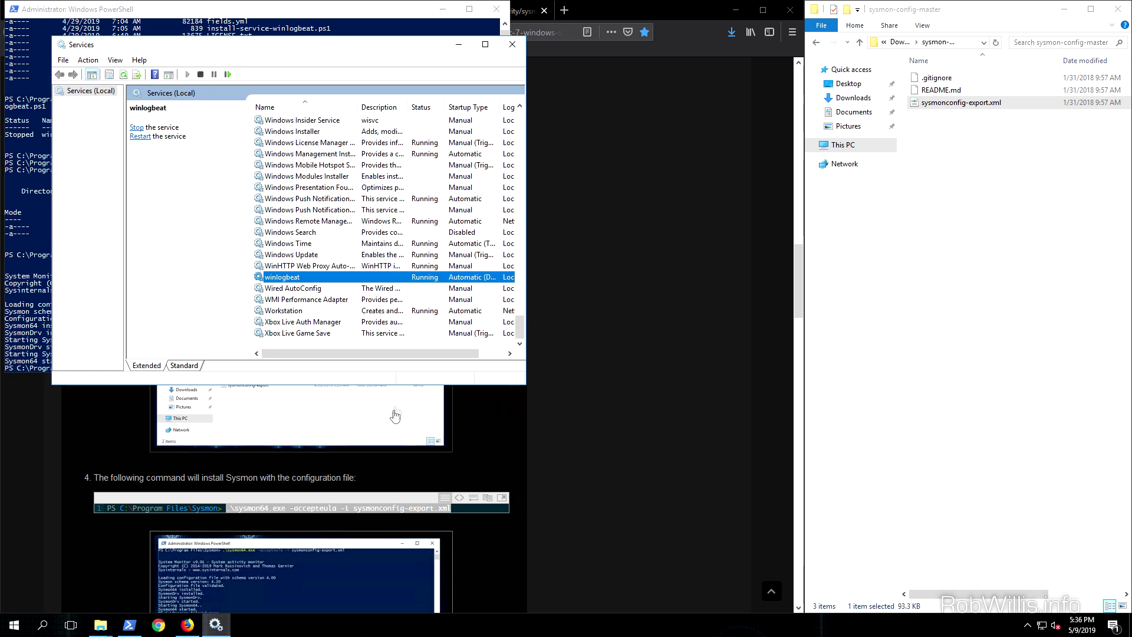
right_click(346, 288)
left_click(386, 380)
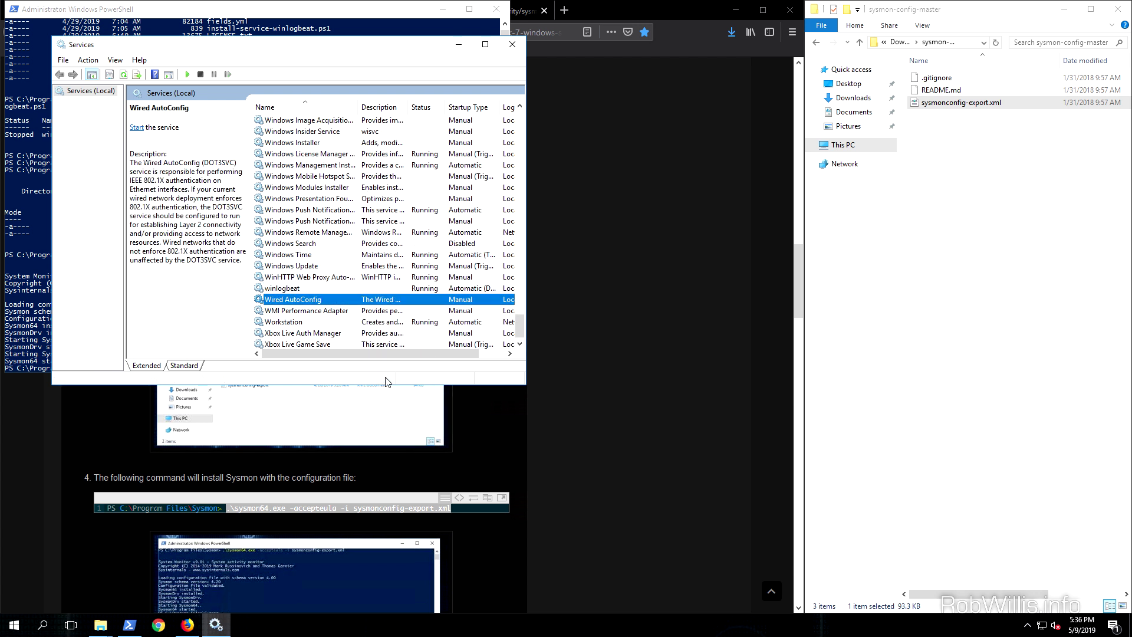
type("sys")
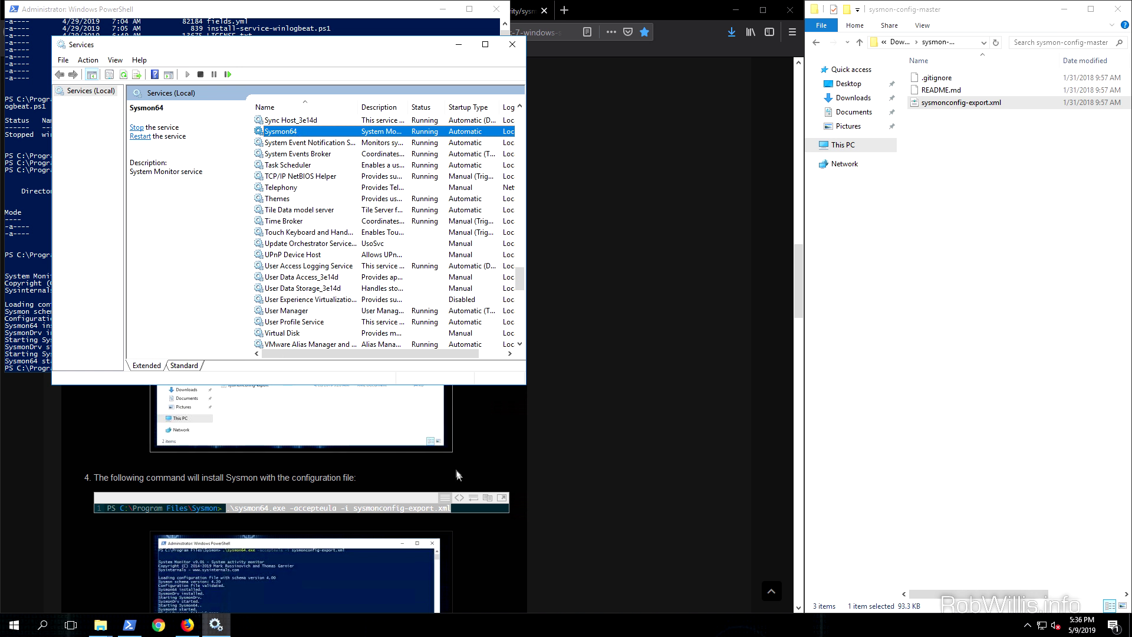
Step: Open Event Viewer, maximize it and expand Applications and Services Logs down to Microsoft > Windows
right_click(13, 625)
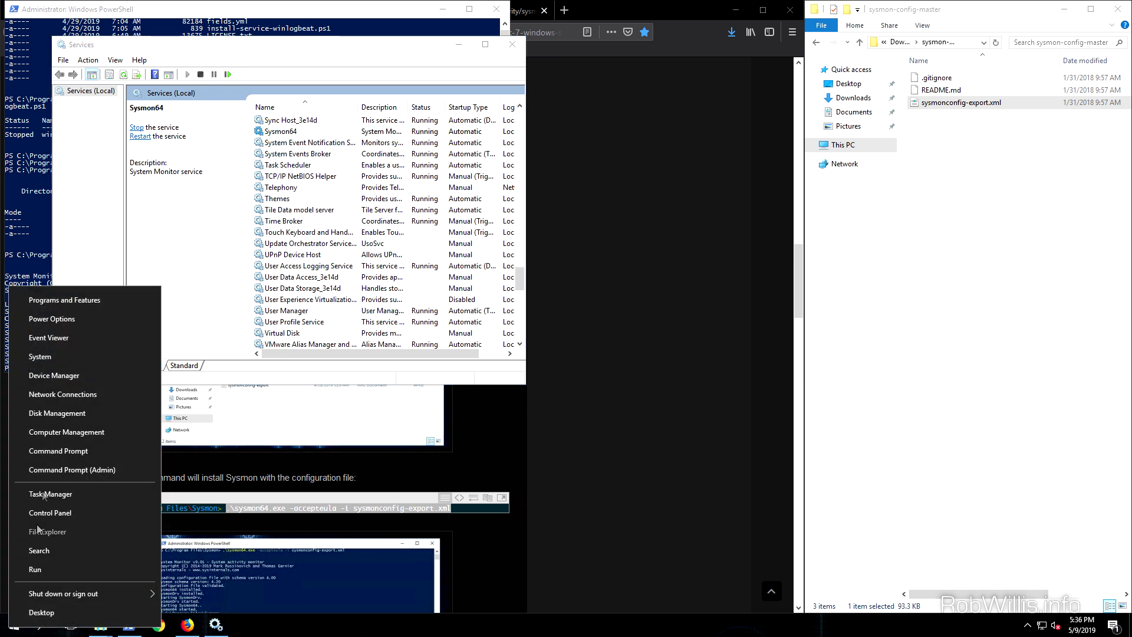
left_click(63, 338)
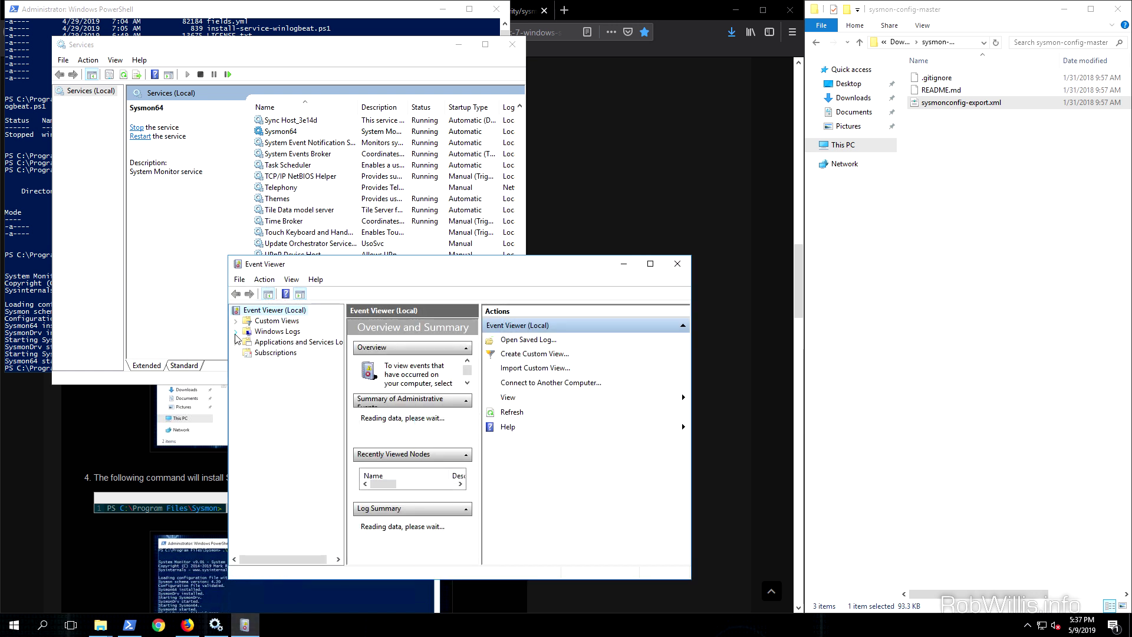
left_click(236, 332)
left_click(650, 265)
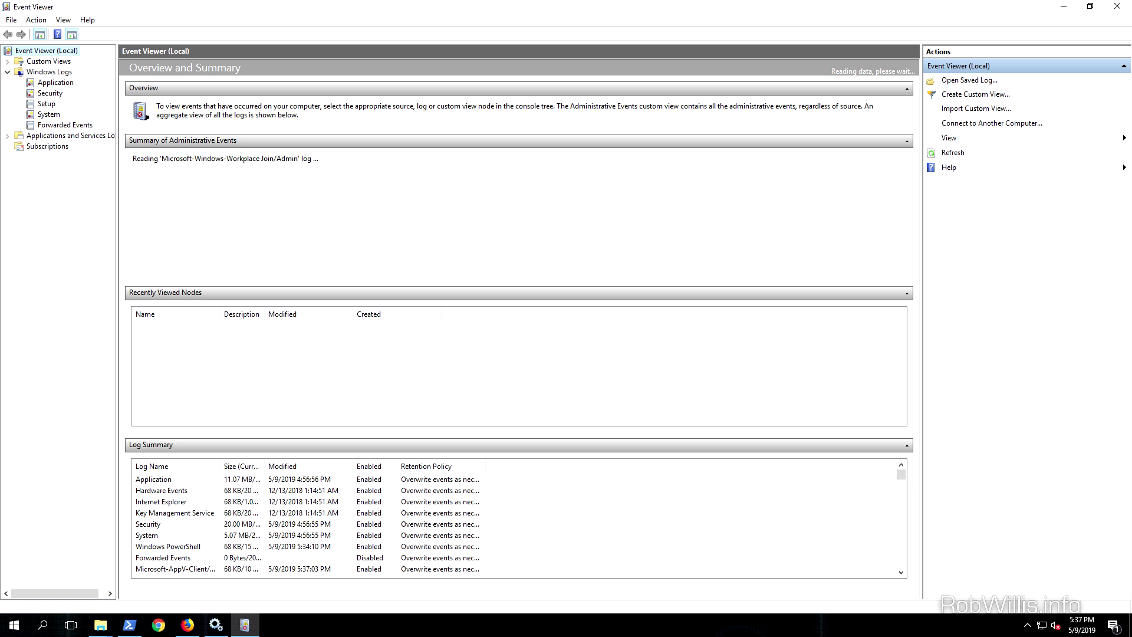
left_click(7, 136)
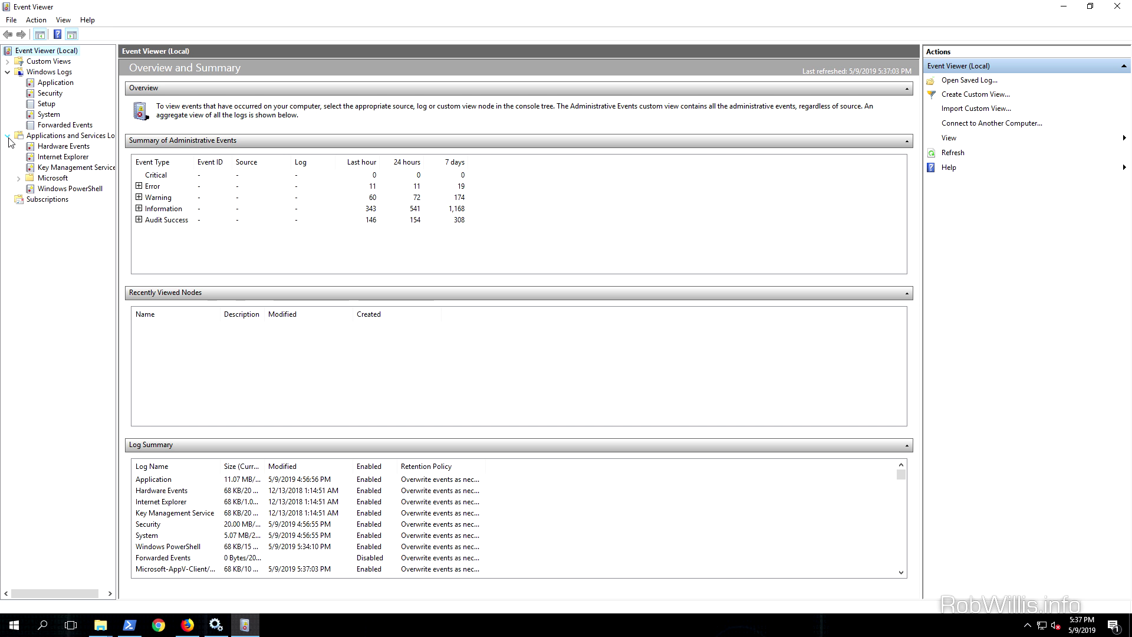
left_click(18, 178)
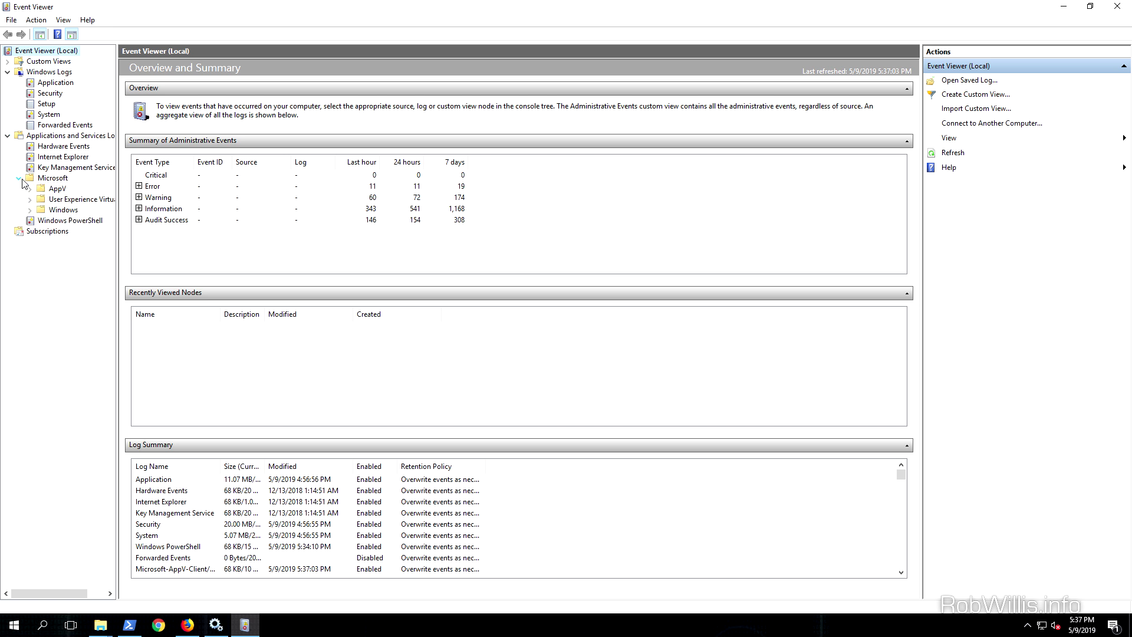
left_click(31, 211)
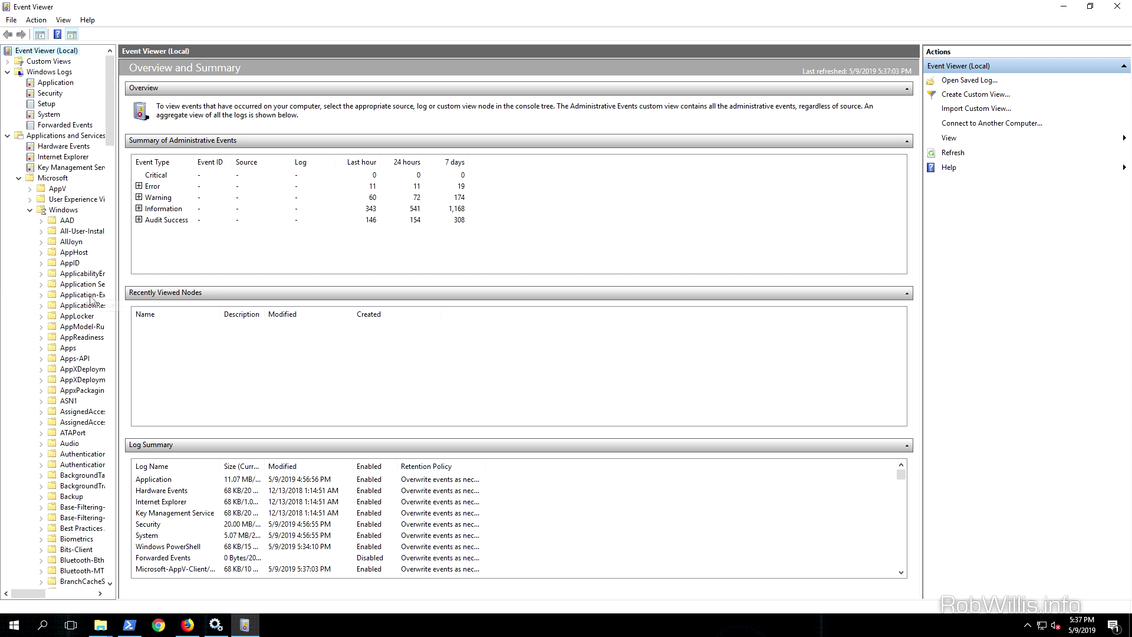
Step: Find Sysmon among the Windows logs, open its Operational log and select the second Process Create event to inspect its details
scroll(90, 299, "down", 20)
scroll(76, 420, "down", 15)
type("scm")
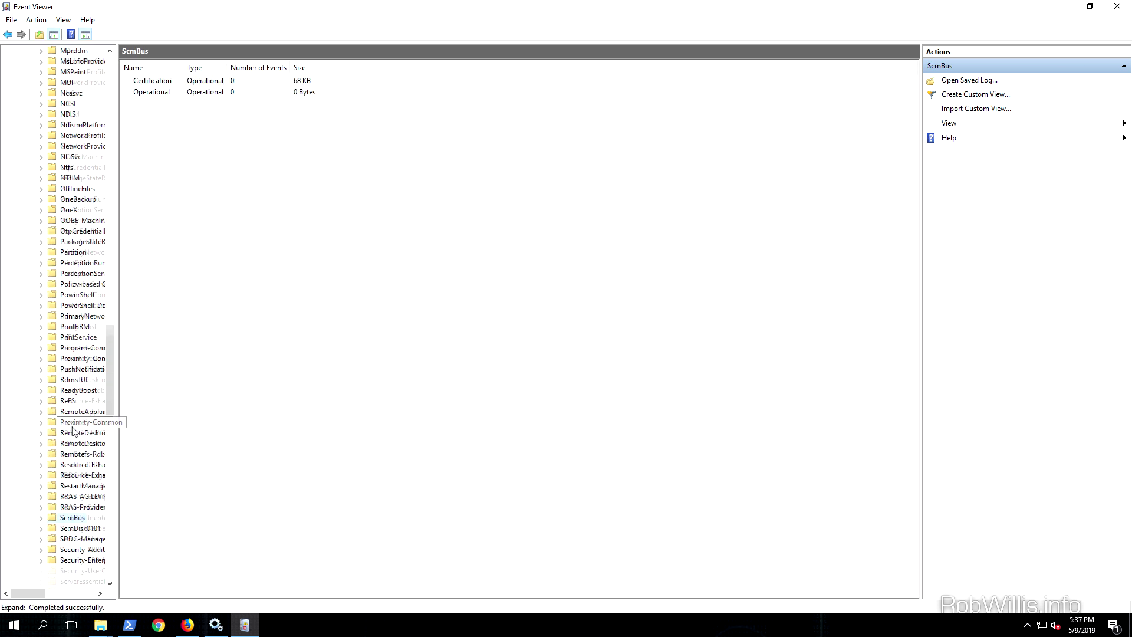
scroll(74, 430, "down", 10)
scroll(77, 538, "down", 6)
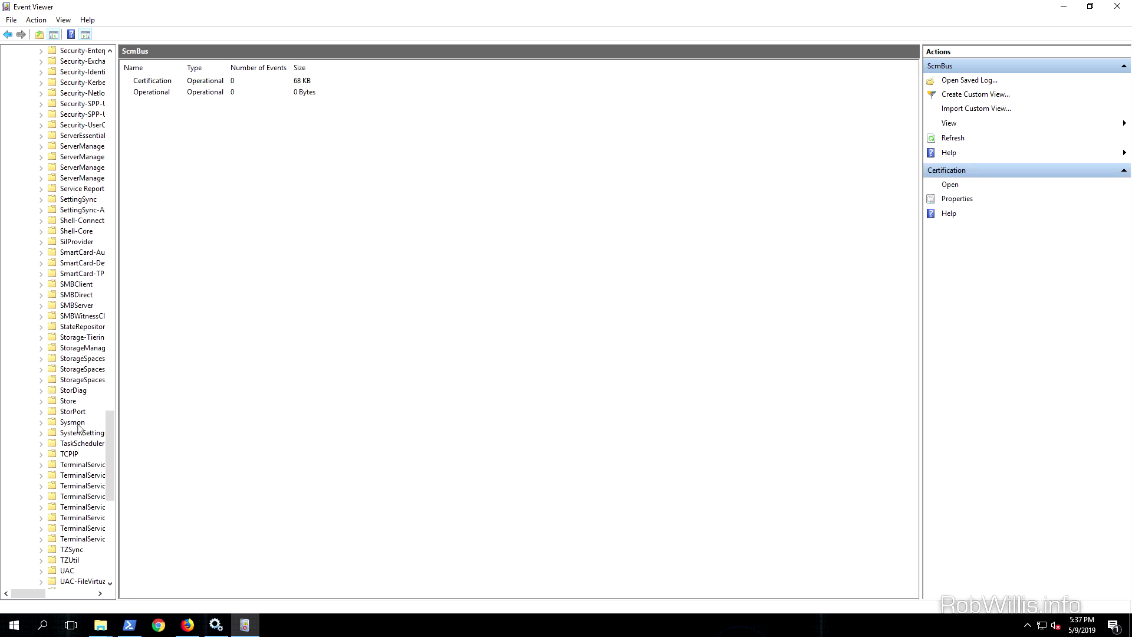
left_click(76, 422)
left_click(41, 422)
left_click(82, 432)
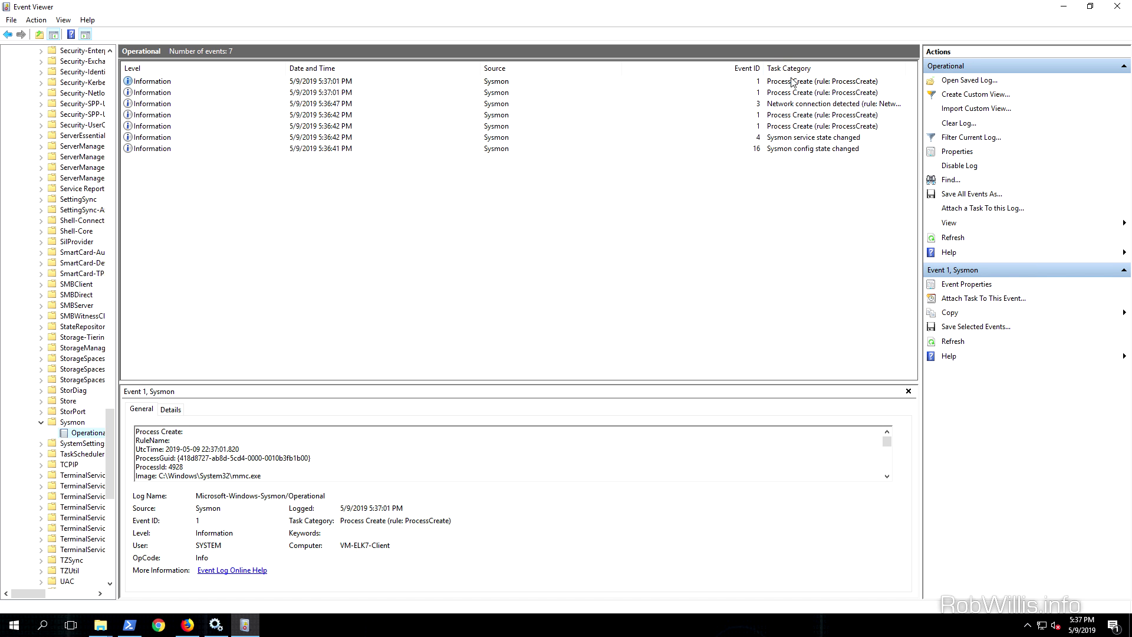
left_click(492, 97)
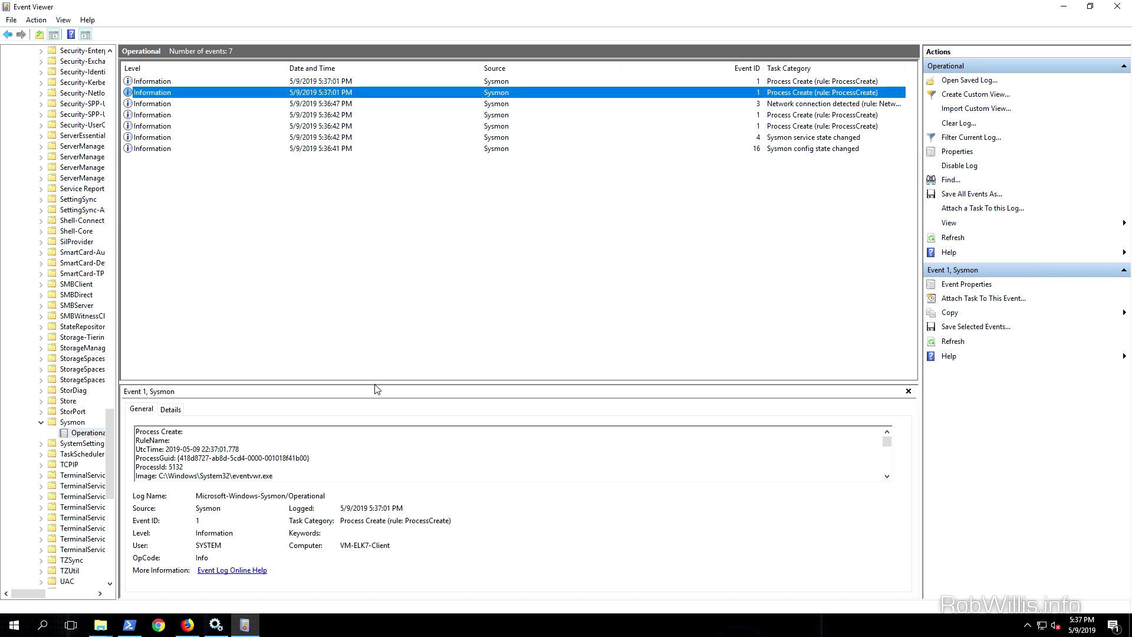
Step: Enlarge the event details pane and review the Sysmon events from Network connection detected down to Sysmon config state changed
left_click_drag(389, 387, 425, 253)
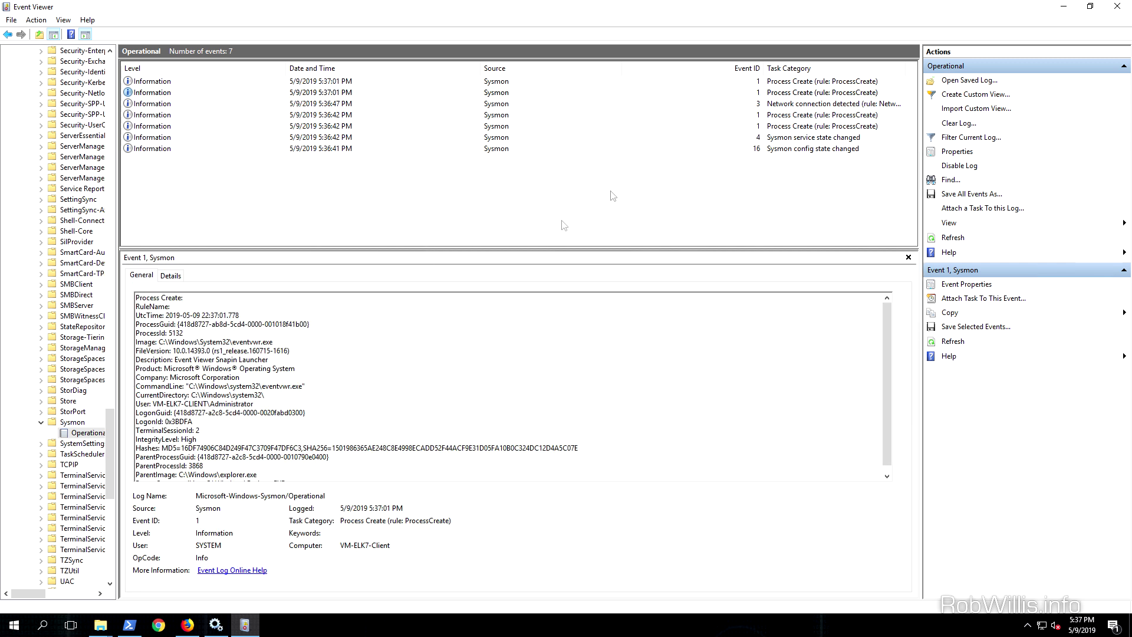
left_click(787, 106)
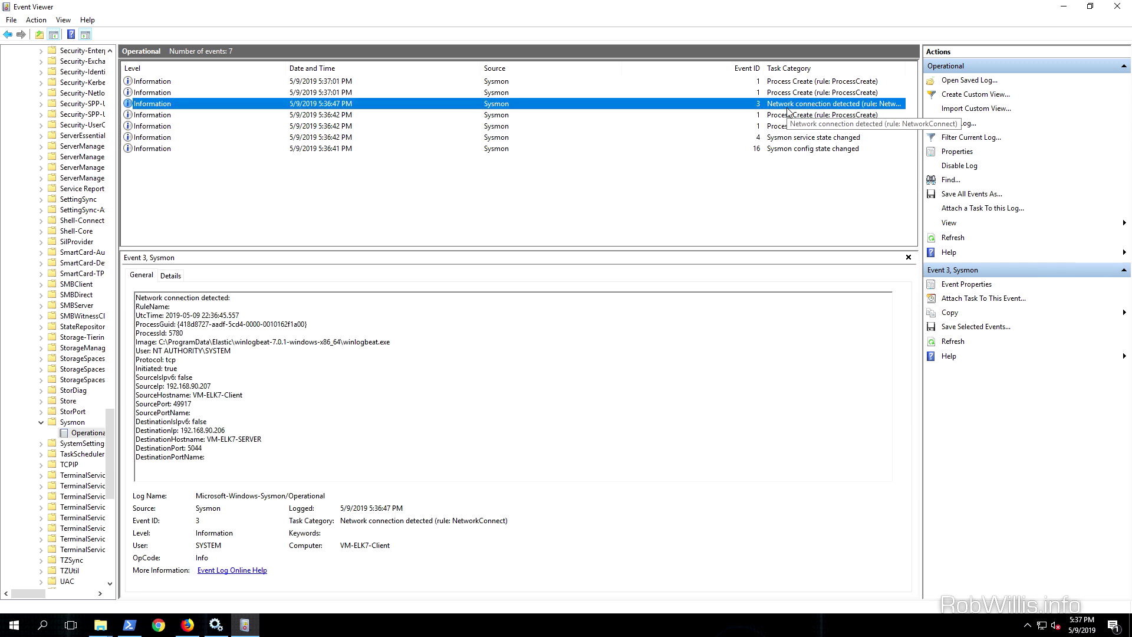
left_click(788, 112)
key("Down")
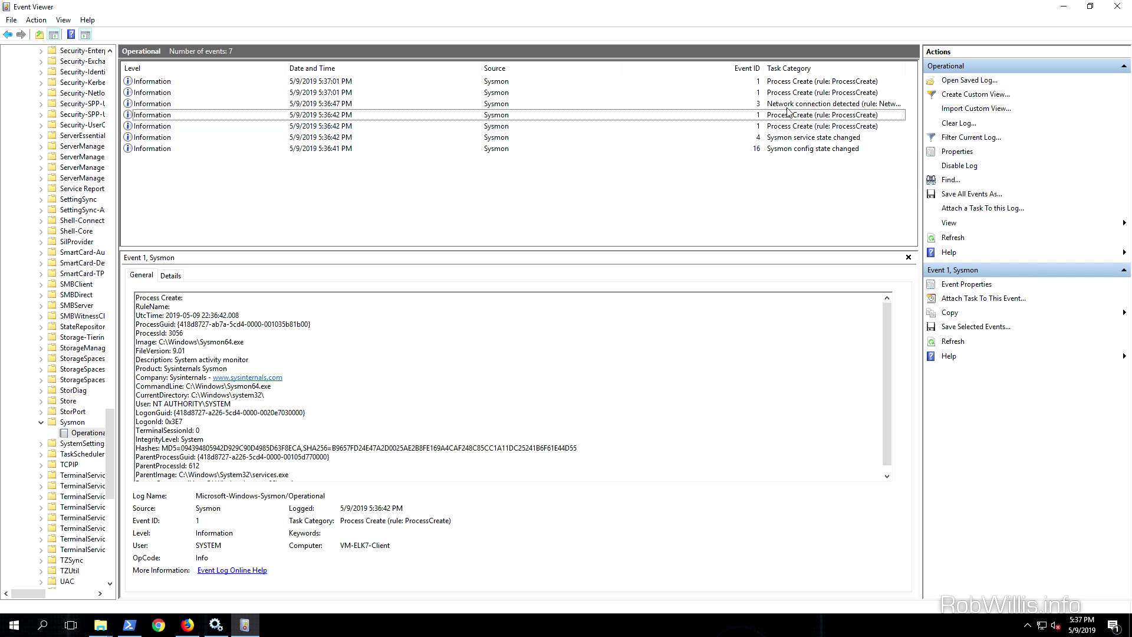
key("Down")
key("Down")
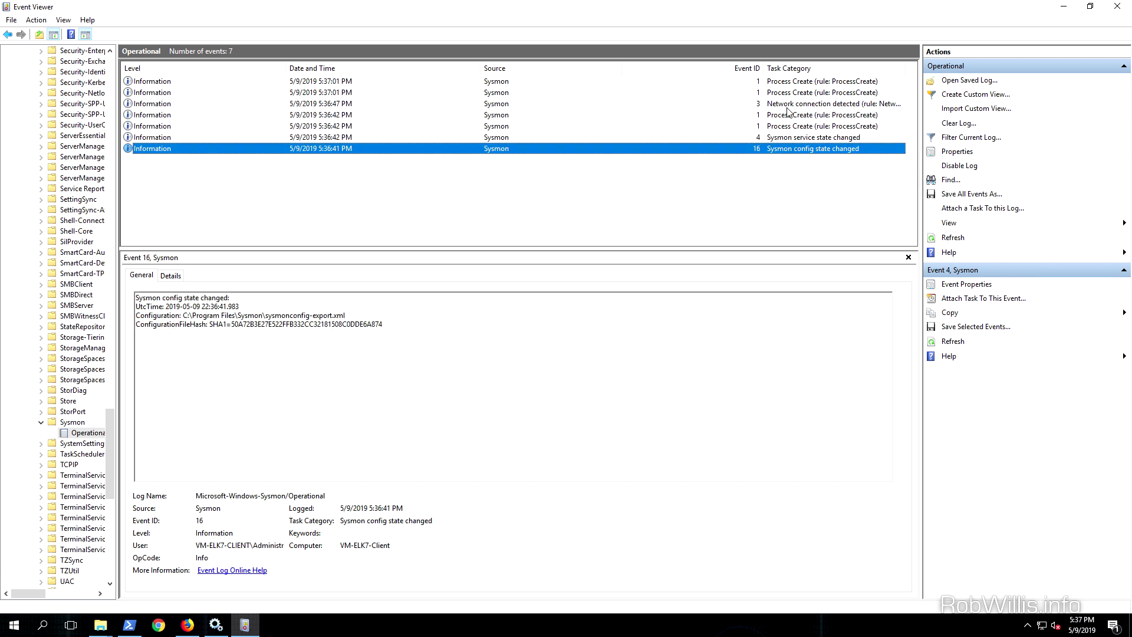
Step: Minimize Event Viewer, the Services console and PowerShell to return to the guide in the browser
left_click(1063, 6)
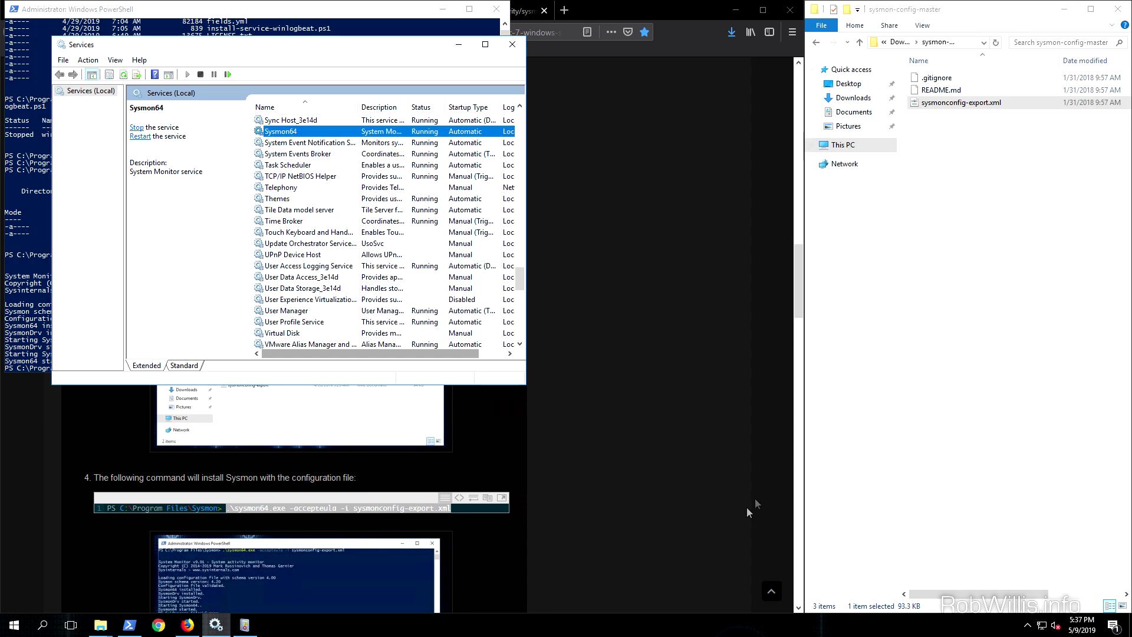
left_click(459, 44)
left_click(444, 9)
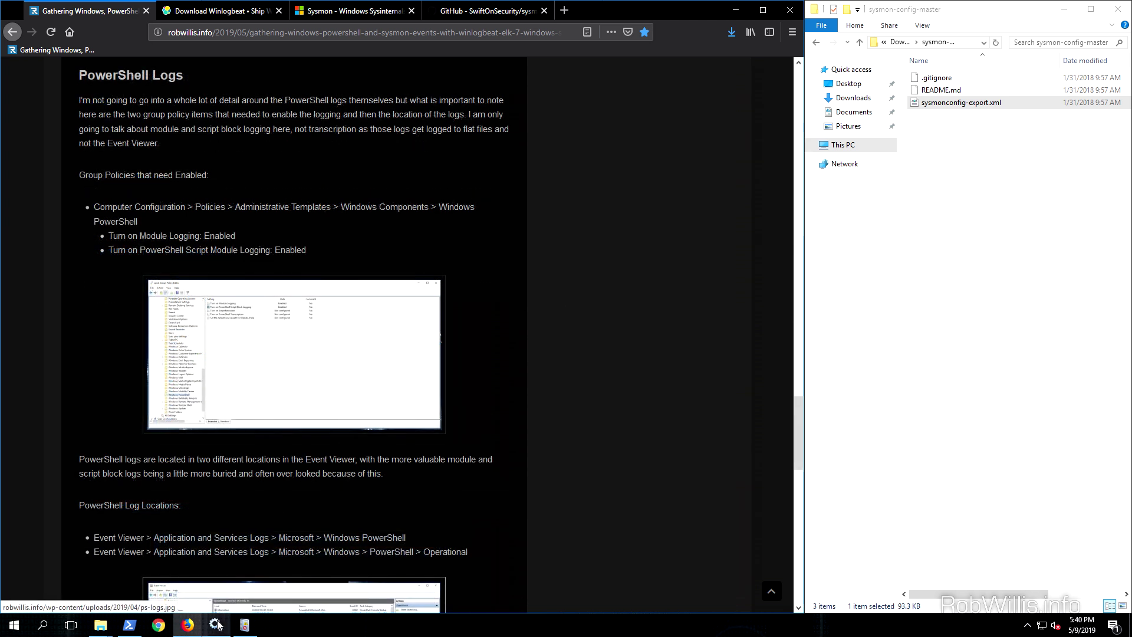
Step: Switch to the PowerShell window, clear its output with cls and run gpedit.msc to start the Local Group Policy Editor
mouse_move(129, 624)
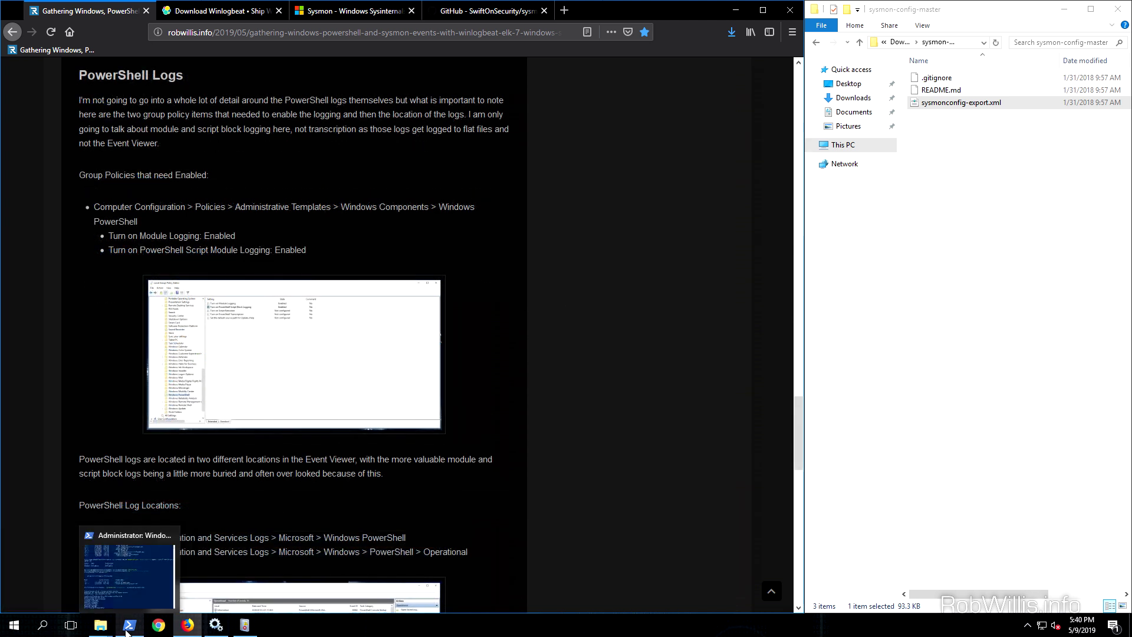
left_click(117, 588)
left_click(362, 250)
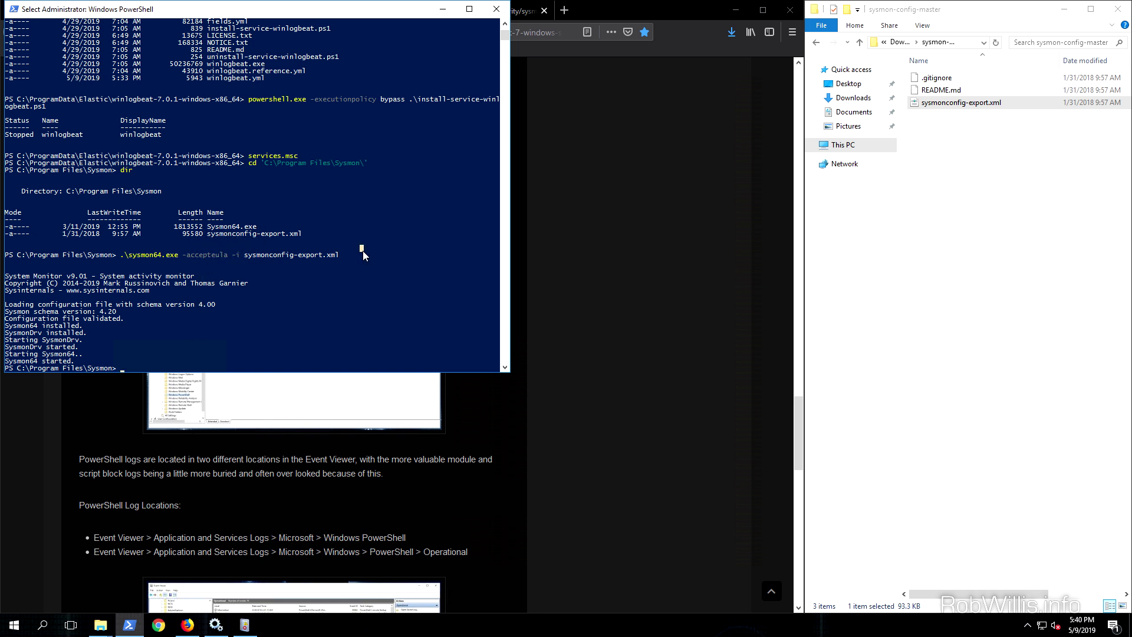
key("Escape")
type("cls")
key("Return")
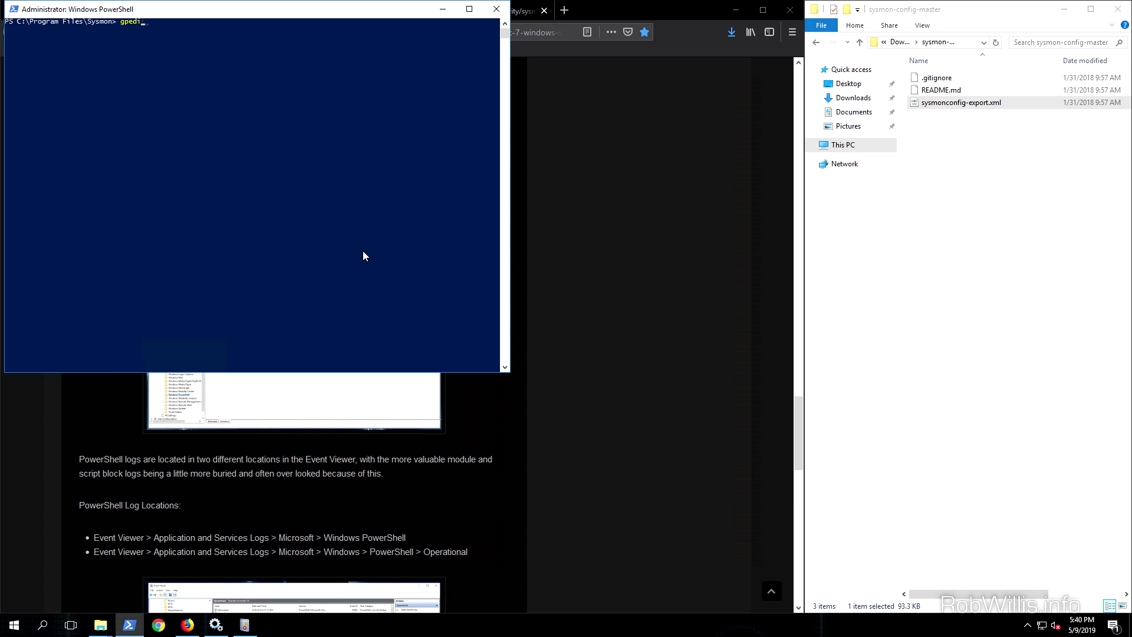
type("gpedit.msc")
key("Return")
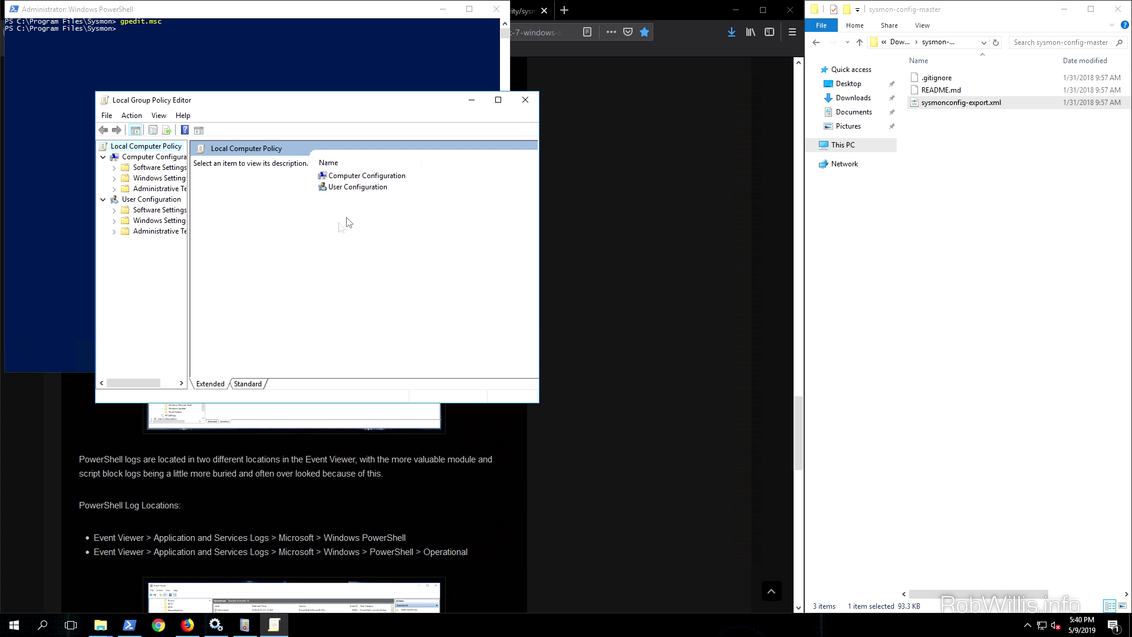
Step: Maximize the policy editor, widen its tree and open Computer Configuration > Administrative Templates > Windows Components > Windows PowerShell
left_click(498, 101)
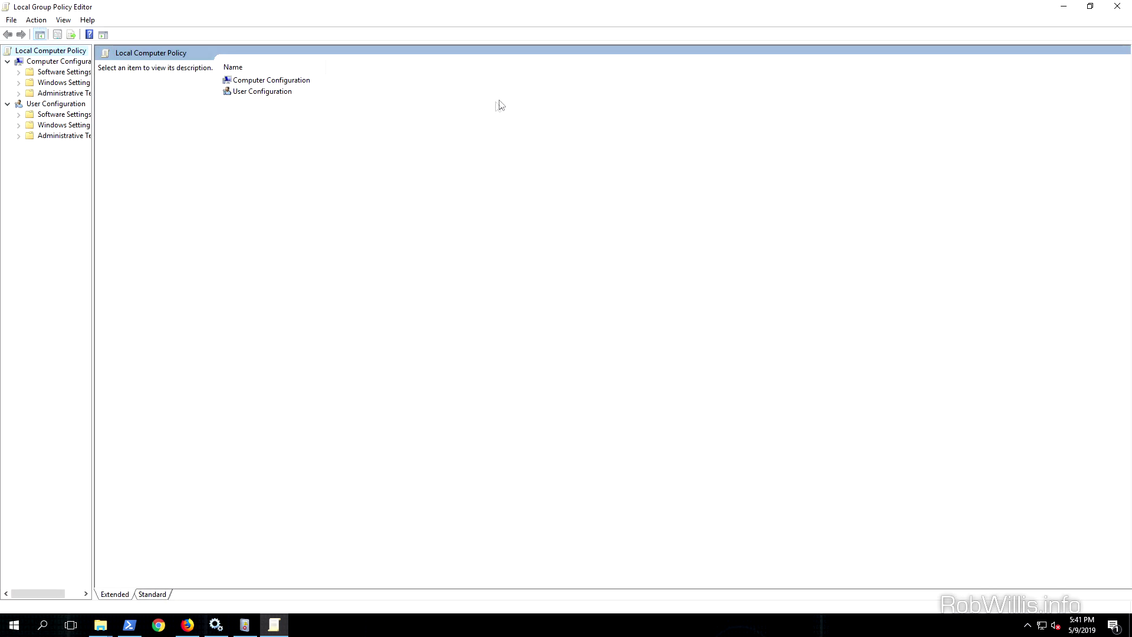
left_click_drag(93, 260, 189, 278)
left_click(22, 93)
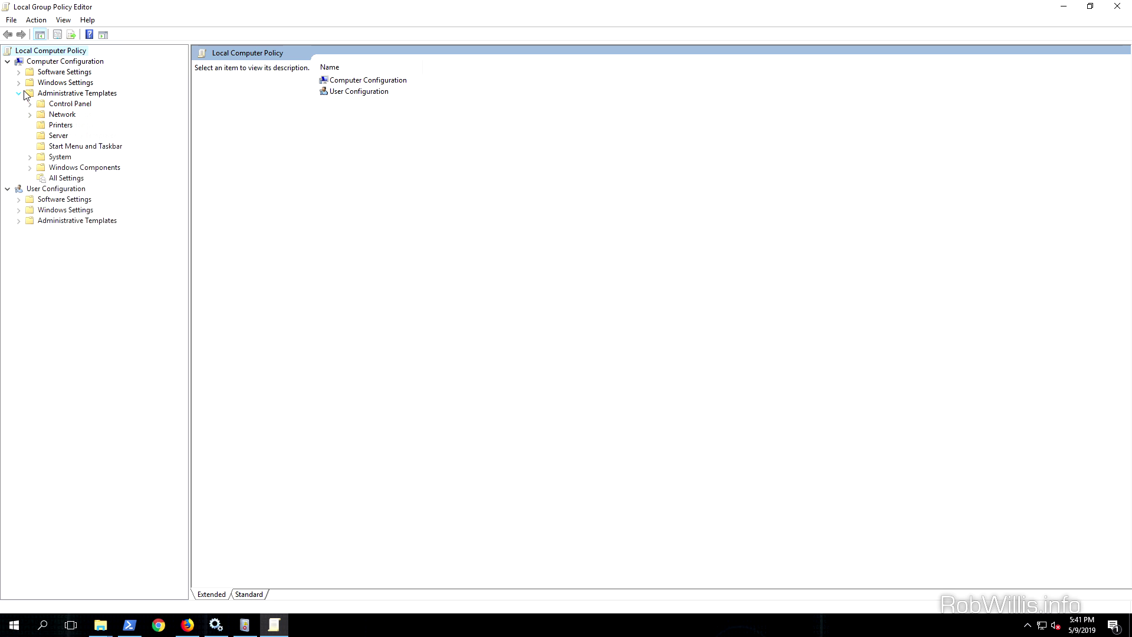
left_click(31, 168)
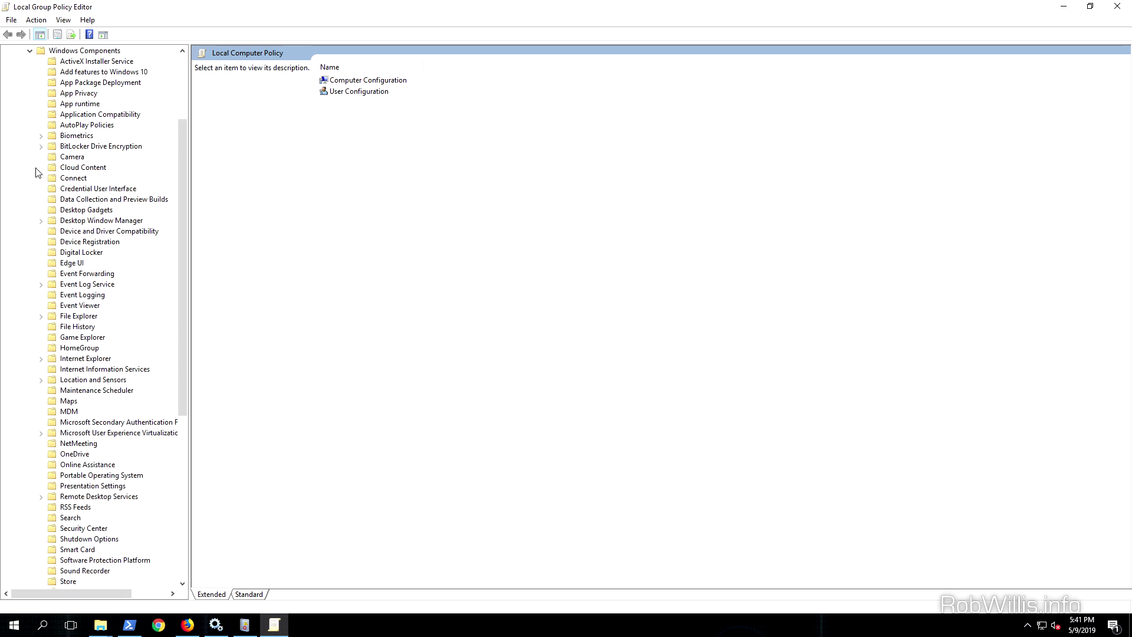
scroll(134, 322, "down", 8)
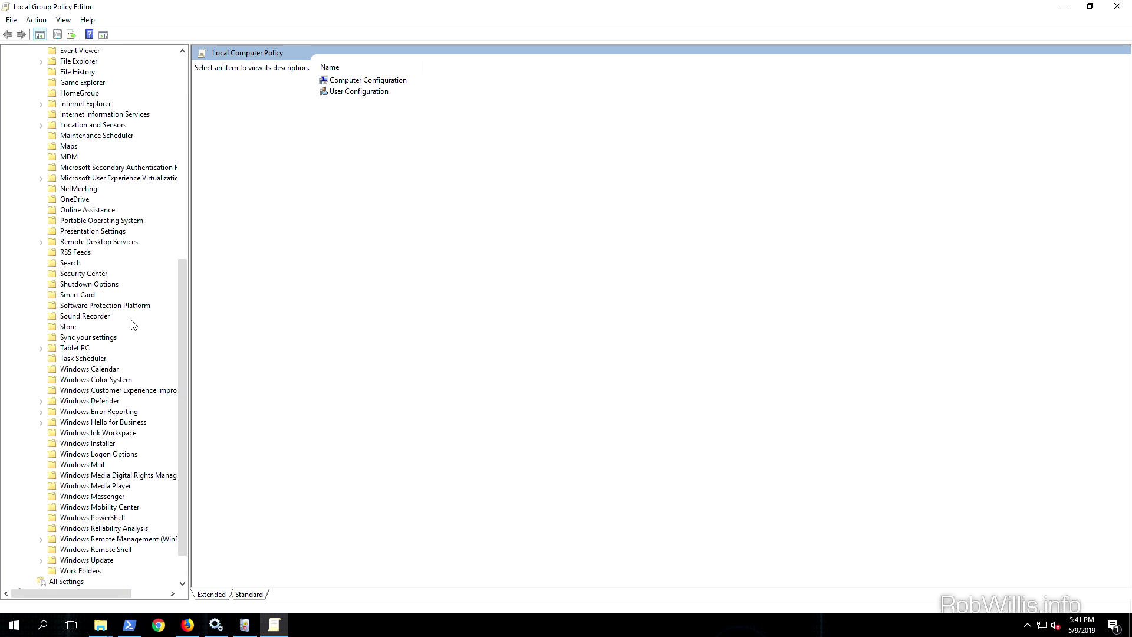
left_click(97, 521)
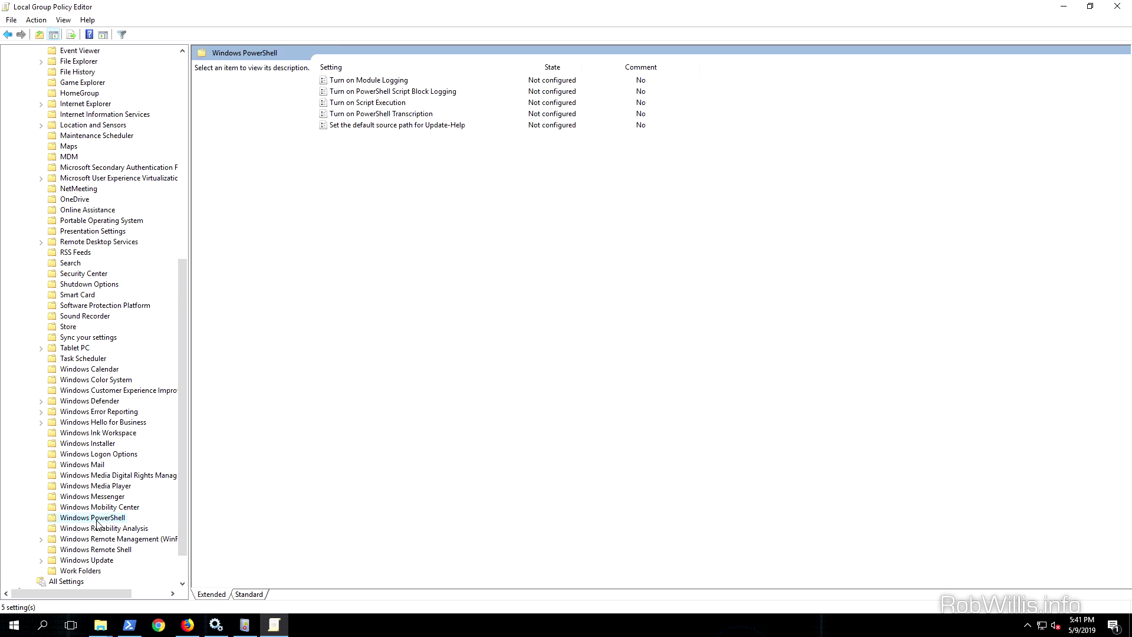
Step: Examine the descriptions of the Module Logging, Script Block Logging and PowerShell Transcription policies
left_click(384, 80)
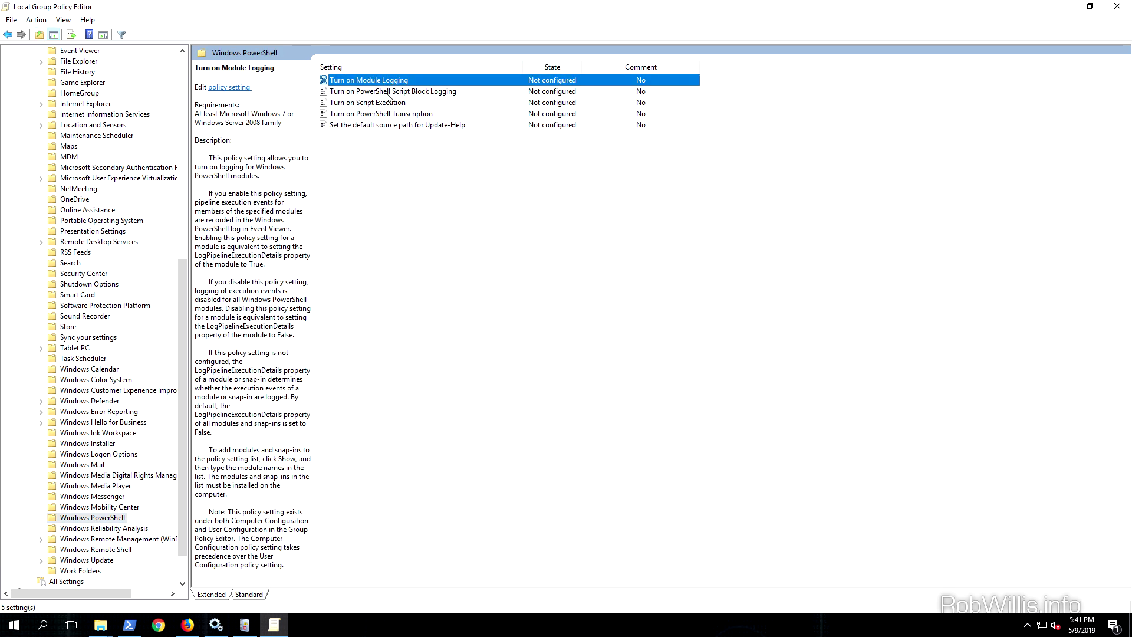
left_click(388, 92)
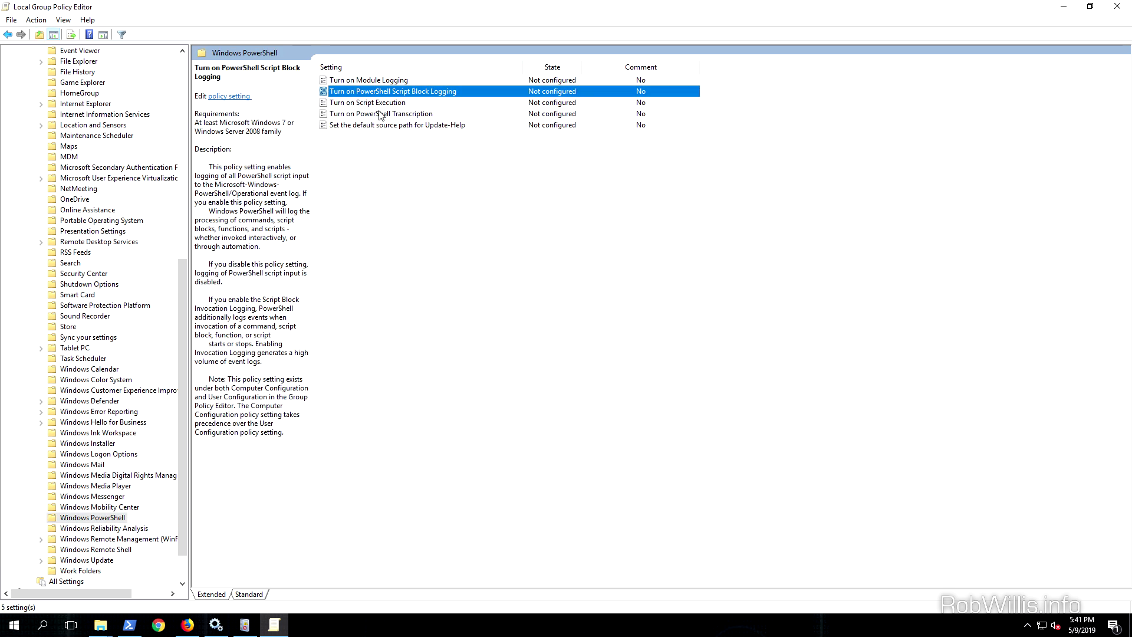
left_click(381, 106)
left_click(378, 114)
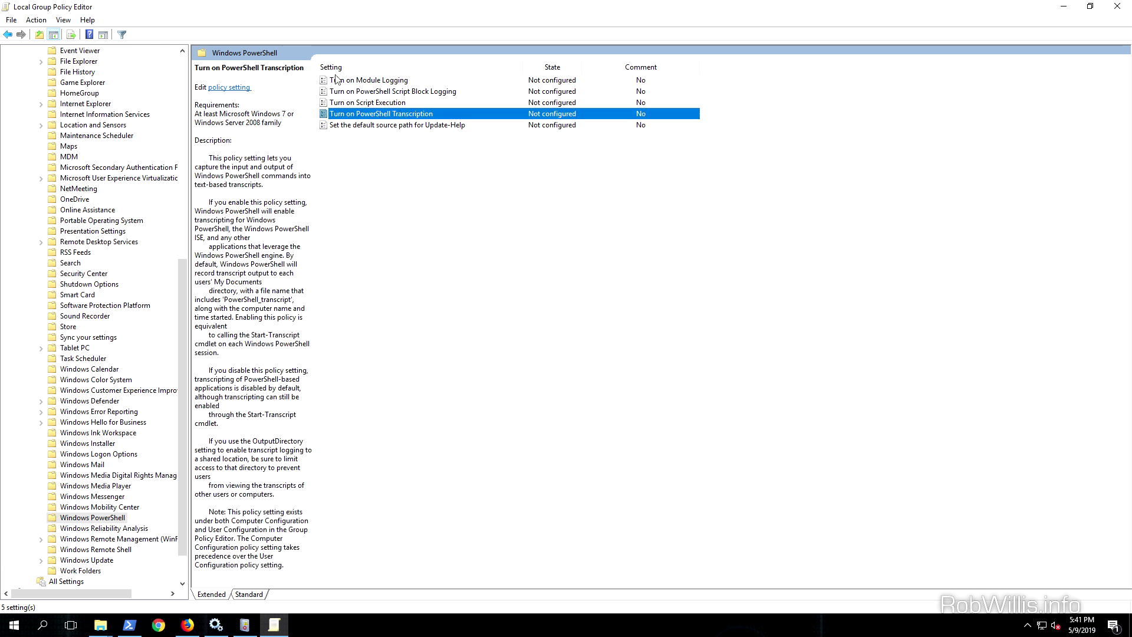
left_click(355, 81)
left_click(356, 92)
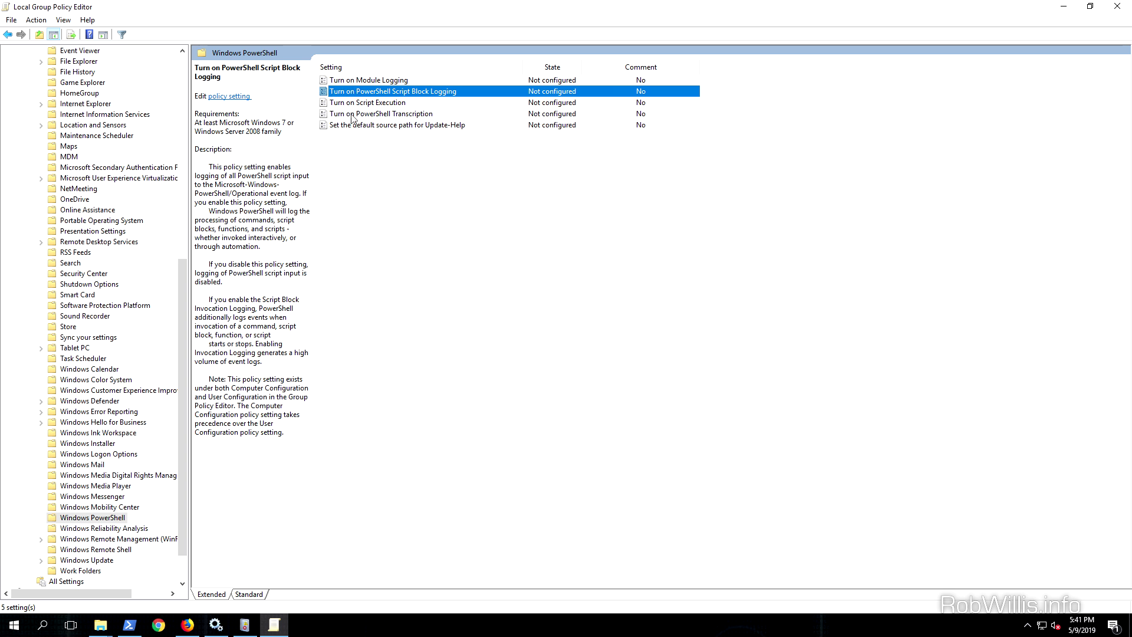
left_click(353, 115)
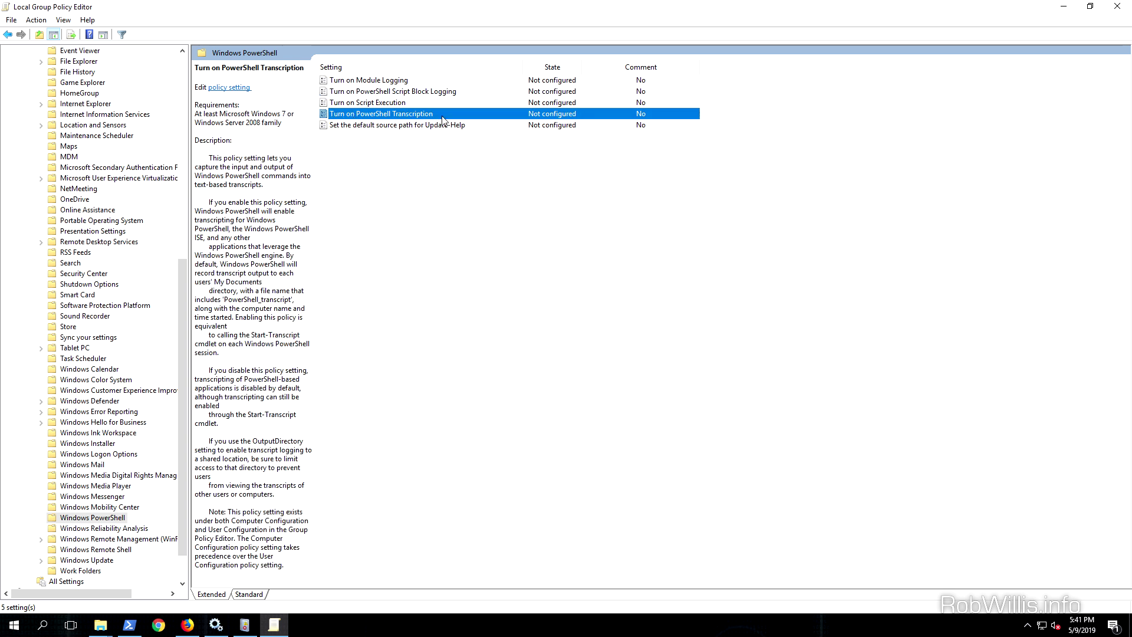
left_click(432, 82)
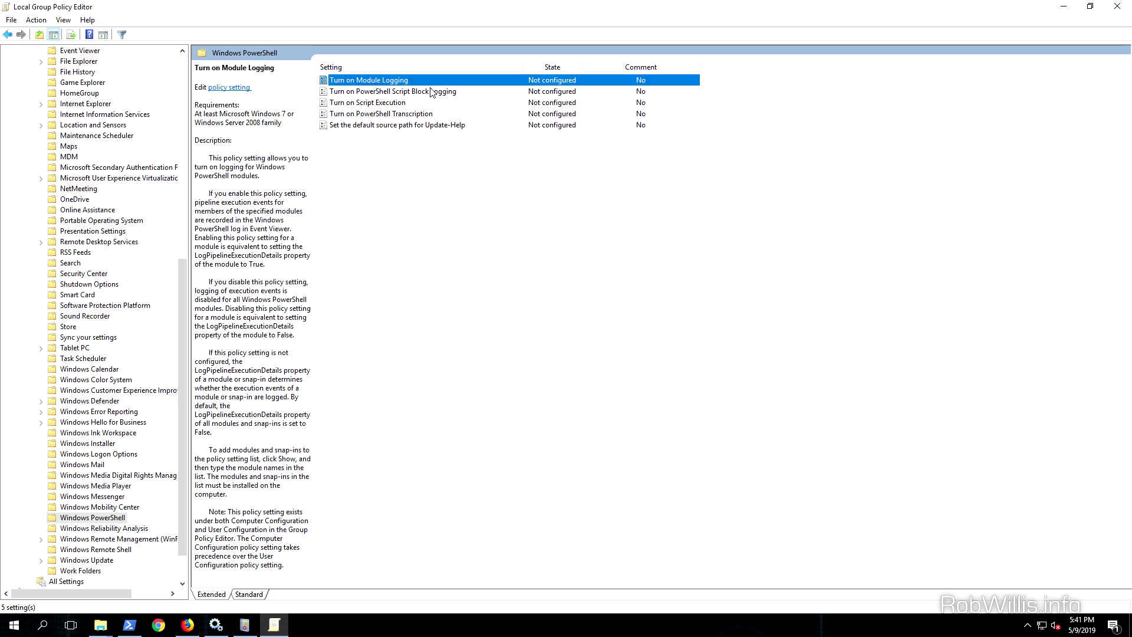
left_click(432, 92)
left_click(435, 83)
left_click(432, 92)
Step: Enable the Turn on Module Logging policy with * as the module name and apply it
left_click(386, 81)
right_click(386, 80)
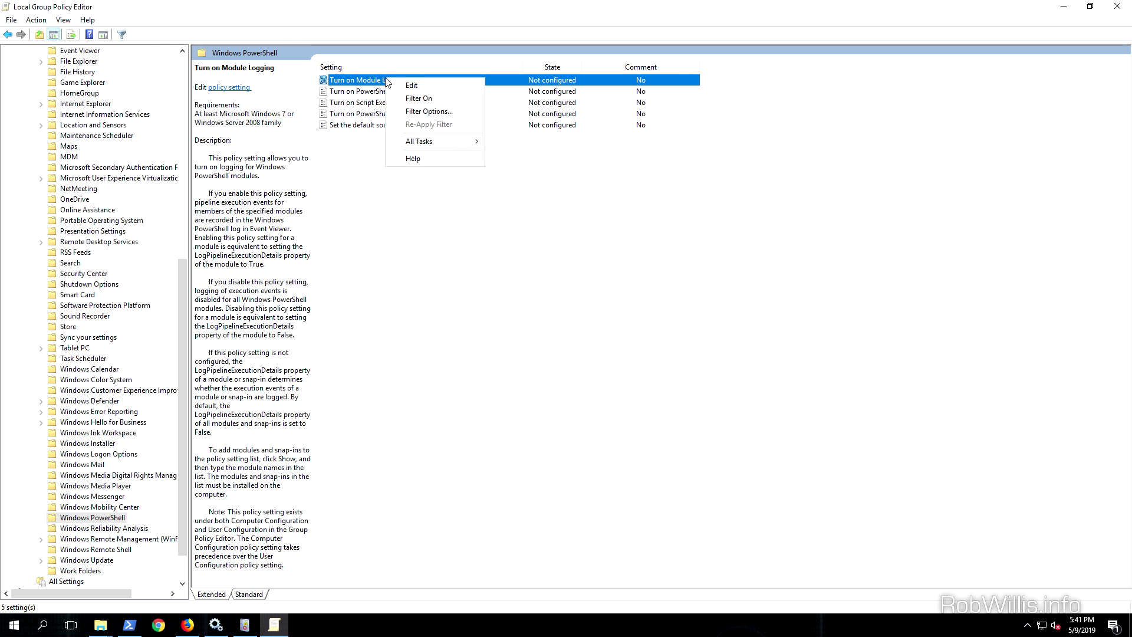
left_click(407, 86)
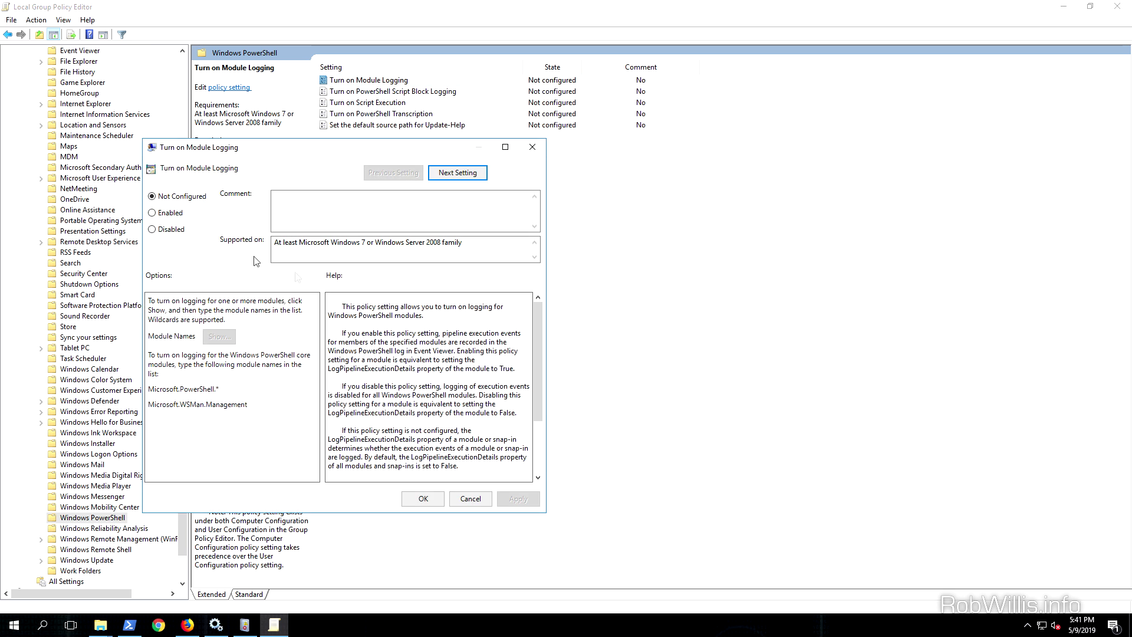
left_click(170, 213)
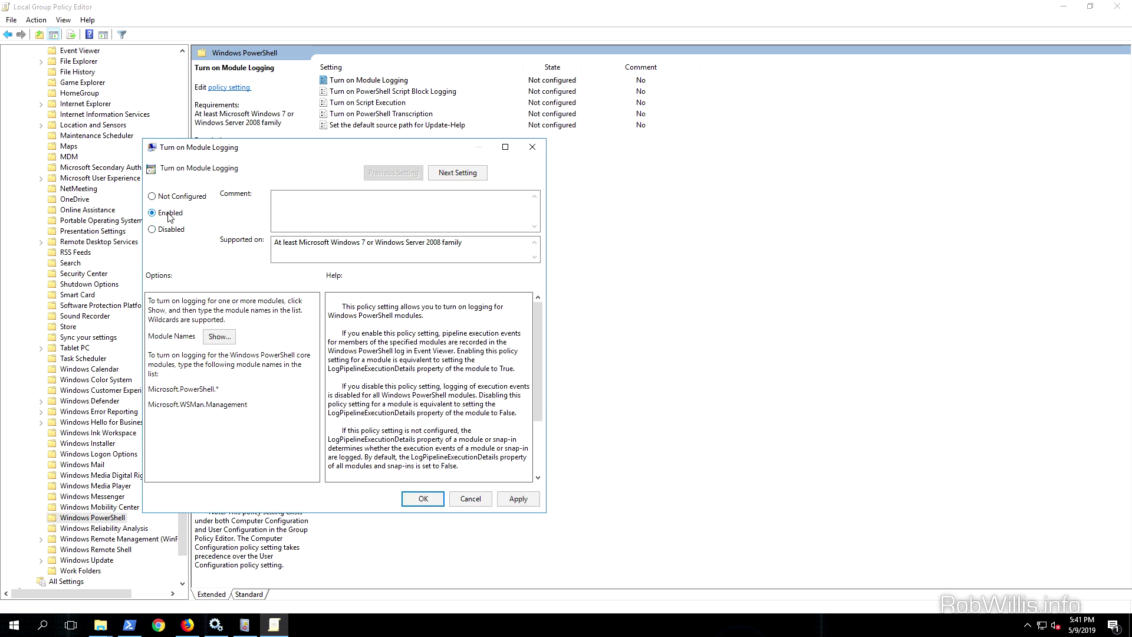
left_click(217, 337)
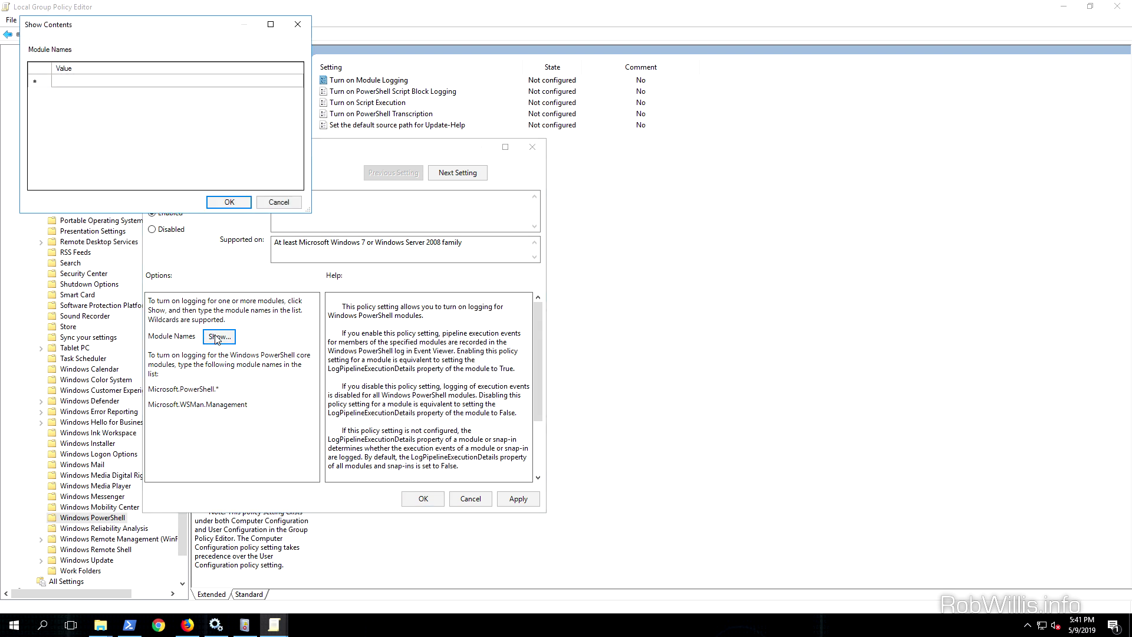
left_click(177, 83)
type("*")
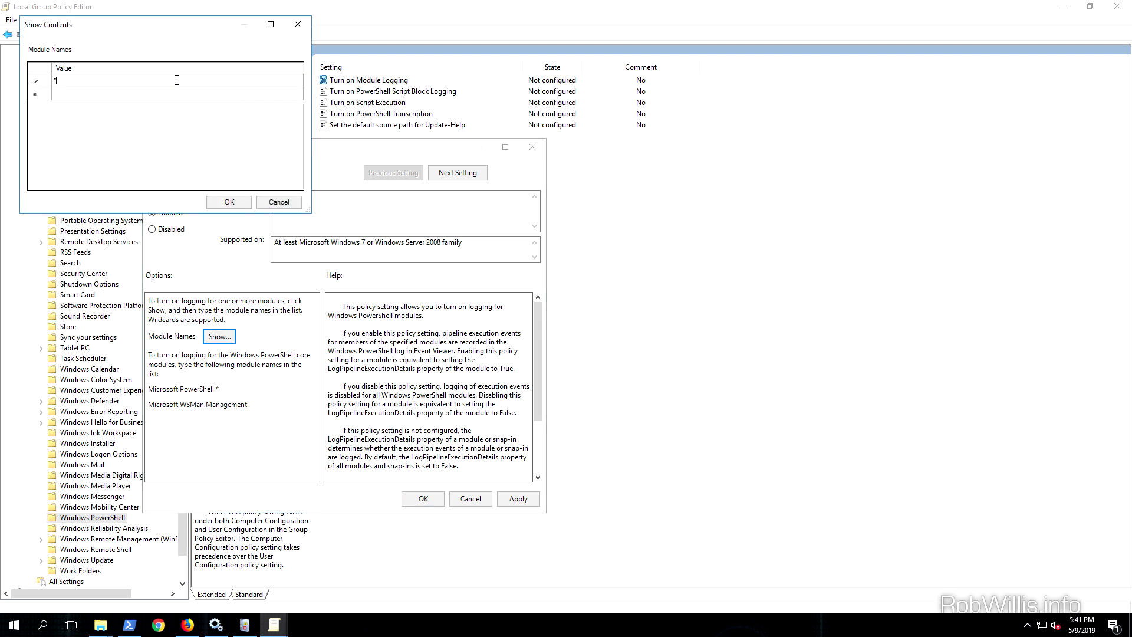
left_click(229, 201)
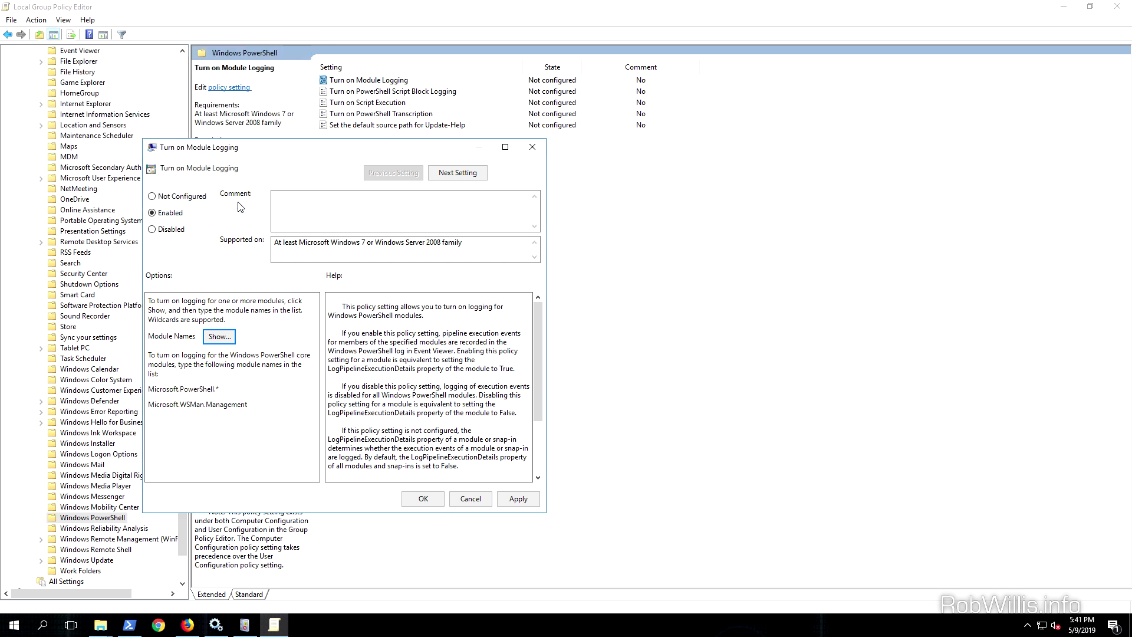
left_click(518, 499)
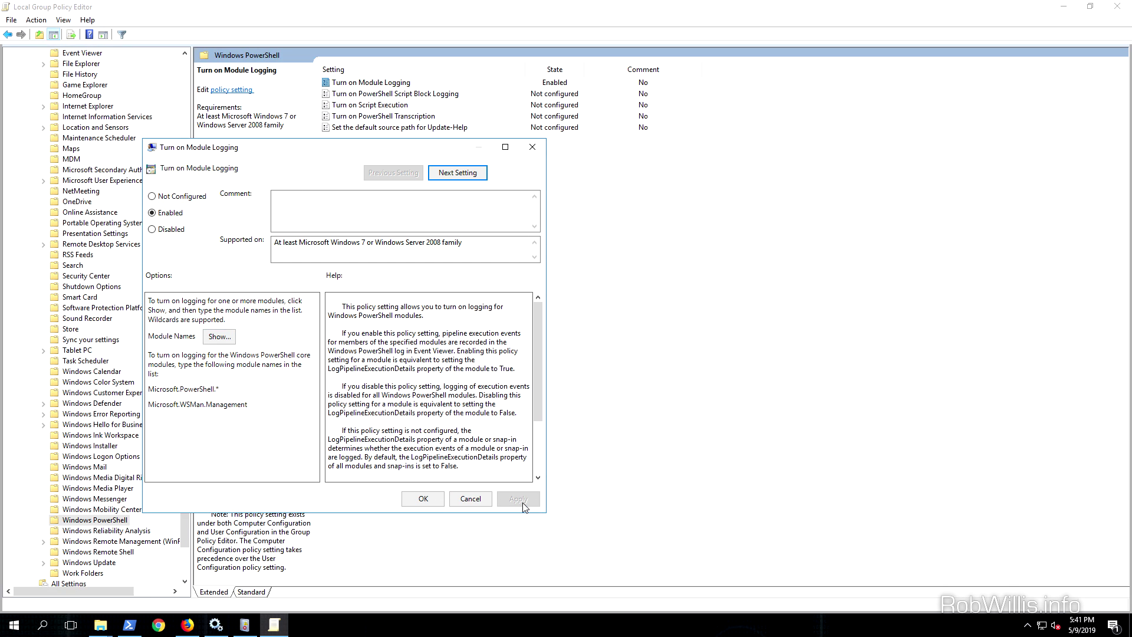
left_click(423, 499)
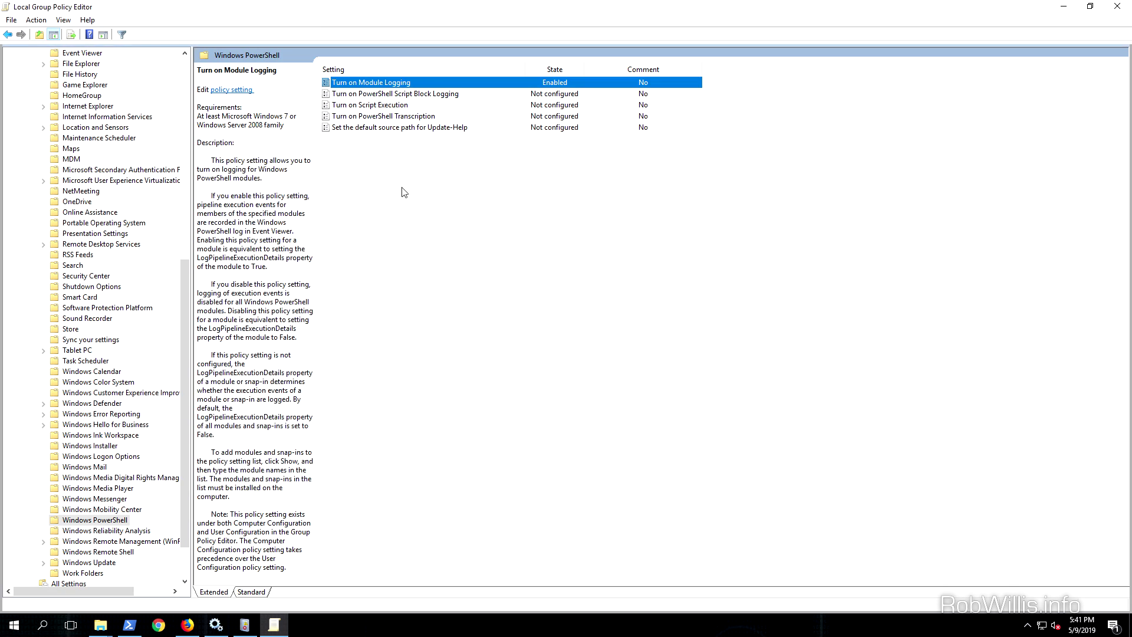
Step: Enable the Turn on PowerShell Script Block Logging policy, leaving script block invocation start/stop event logging off
right_click(431, 94)
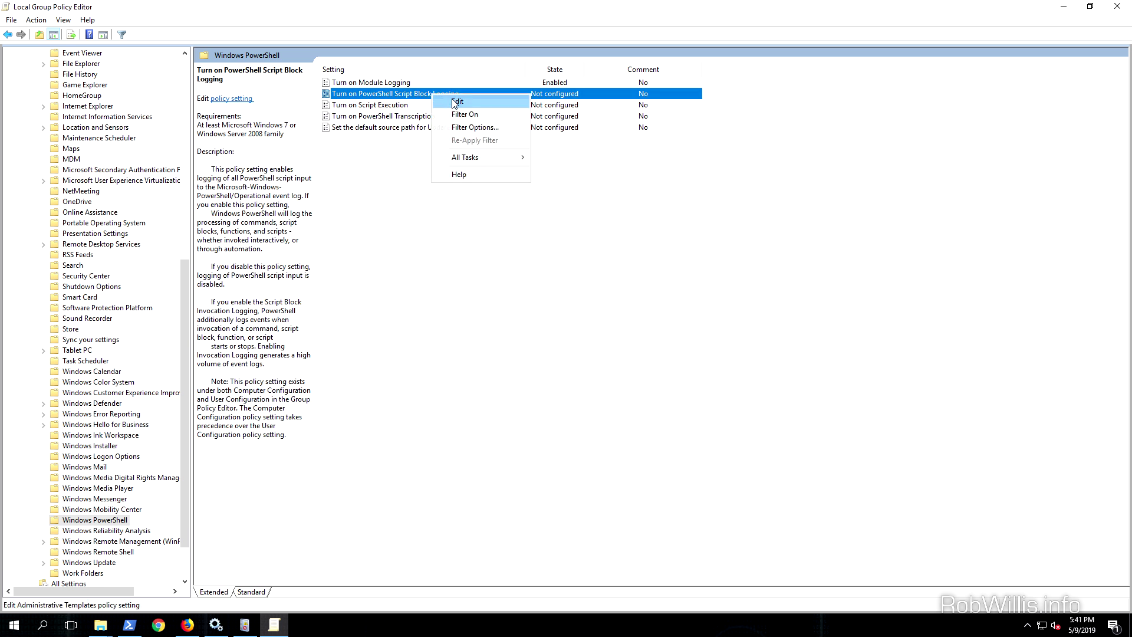
left_click(455, 102)
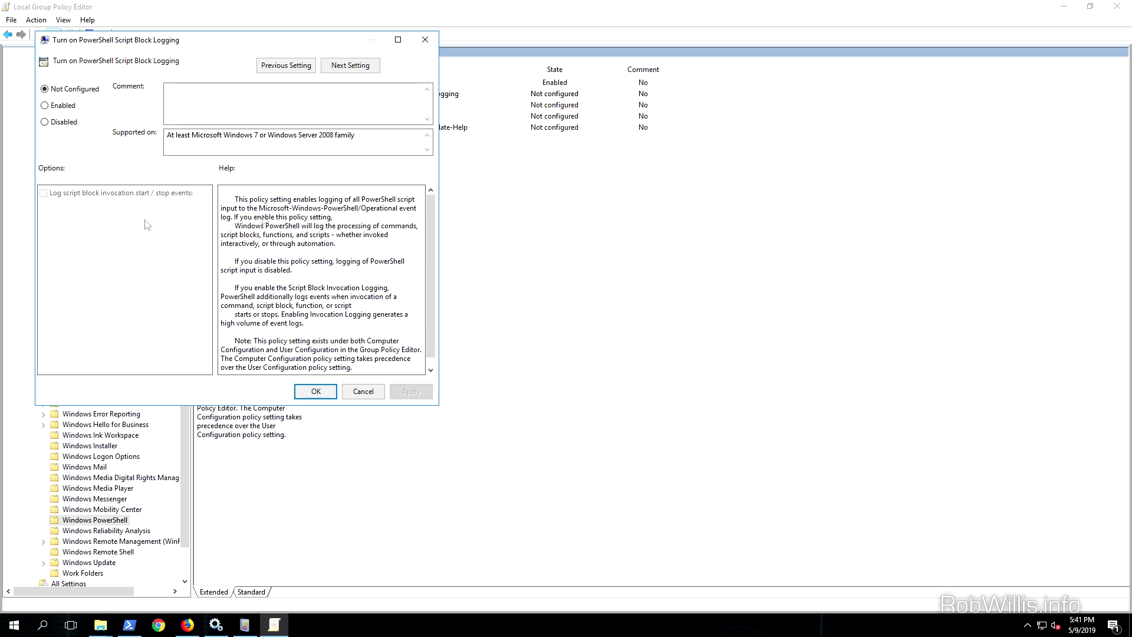
left_click(59, 109)
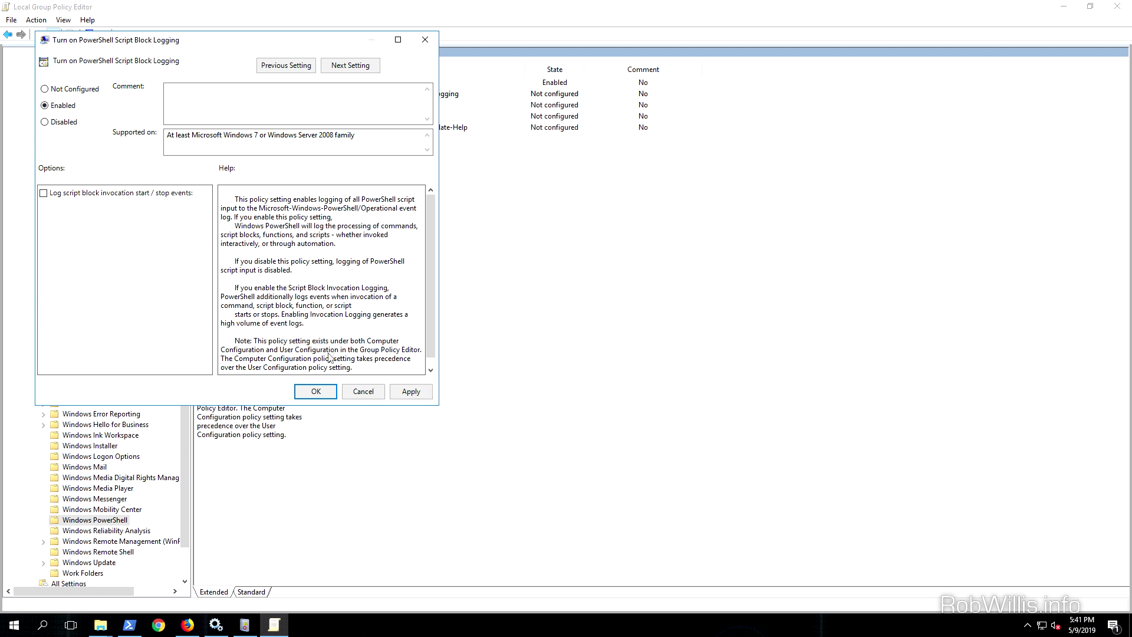
left_click(313, 390)
Step: Reopen the Turn on Module Logging policy to review its settings and close it
right_click(398, 85)
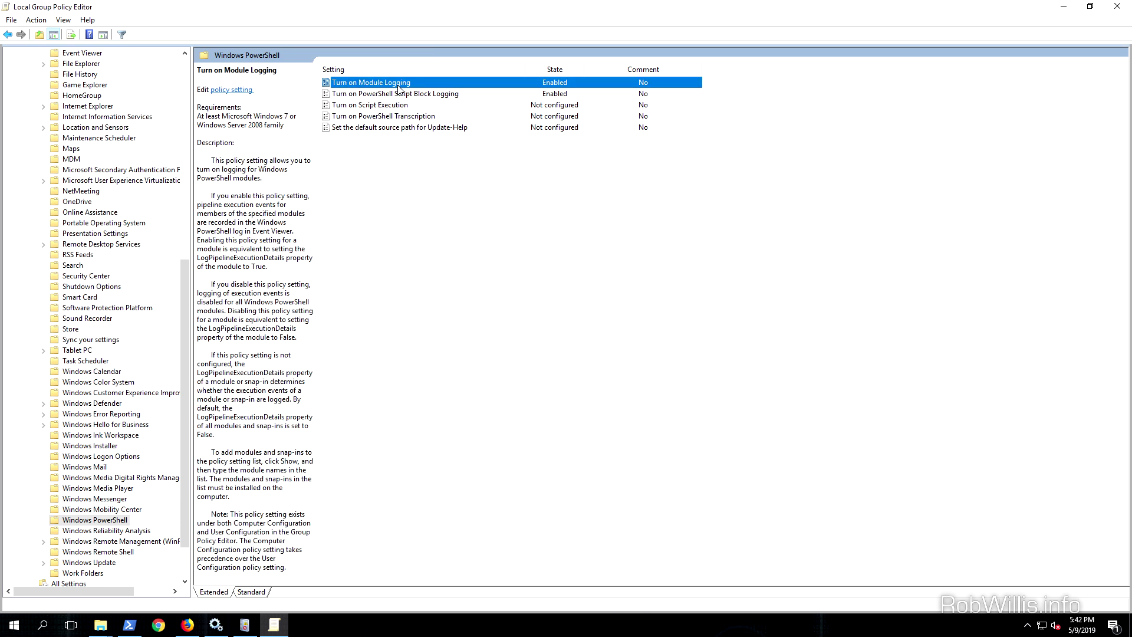
left_click(420, 94)
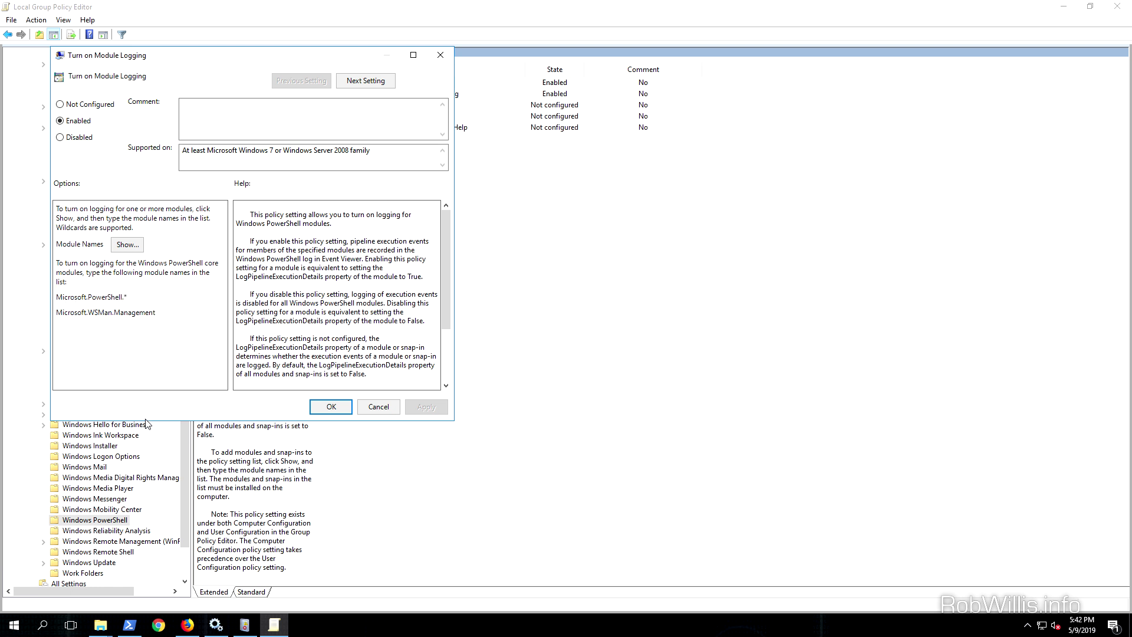
left_click(334, 406)
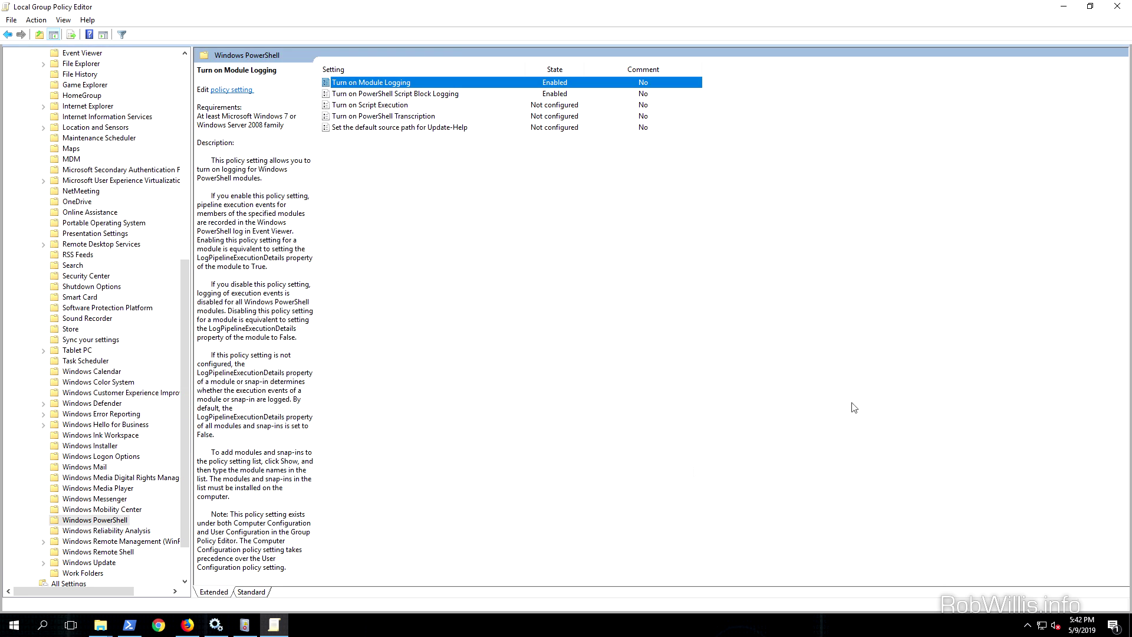
Step: Close the Local Group Policy Editor and open the Windows PowerShell log under Applications and Services Logs in Event Viewer
left_click(1116, 7)
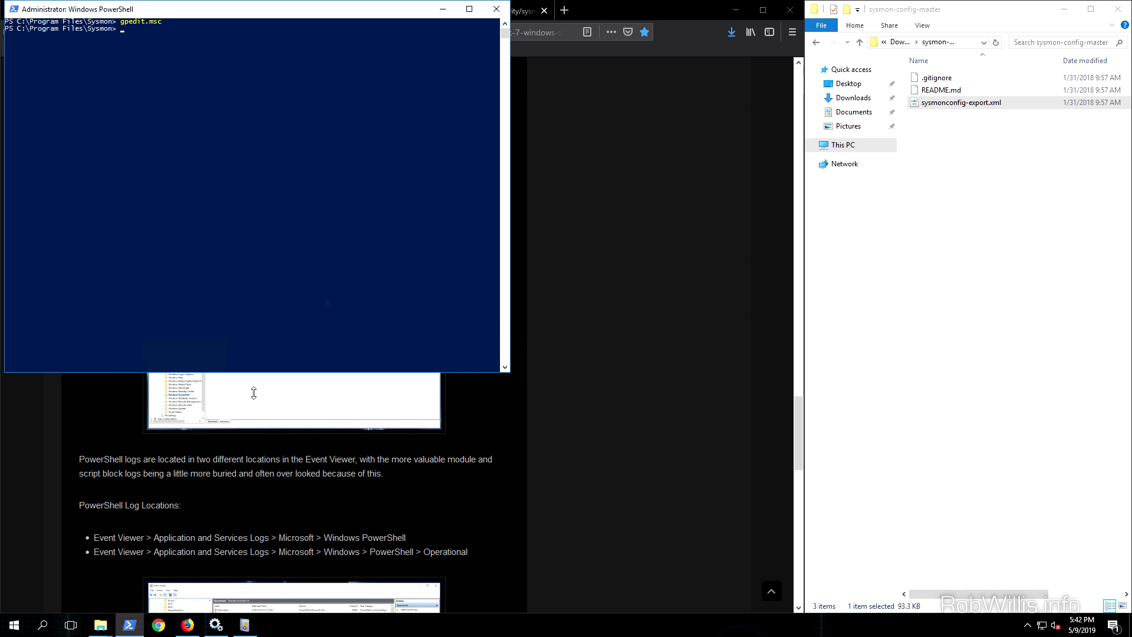
left_click(244, 624)
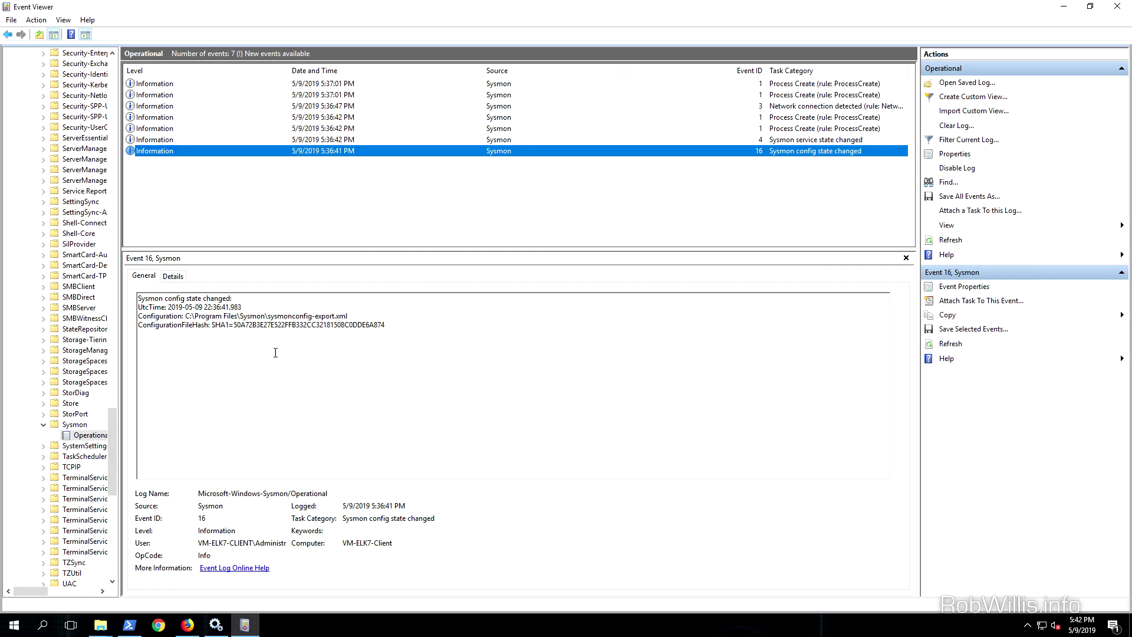
left_click_drag(112, 451, 136, 103)
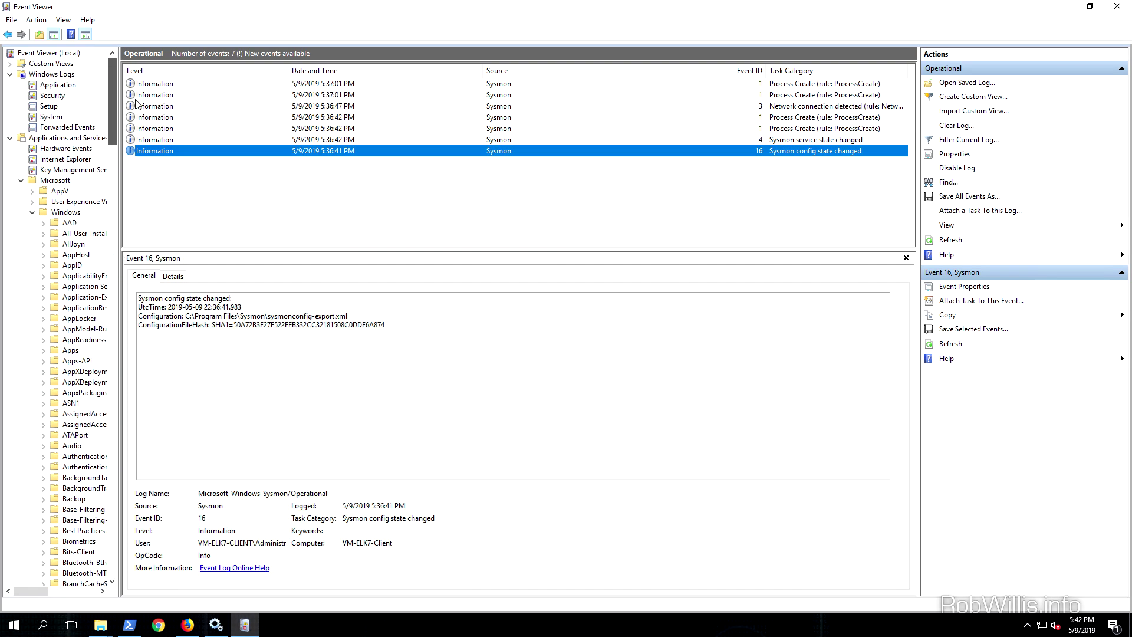
left_click(33, 212)
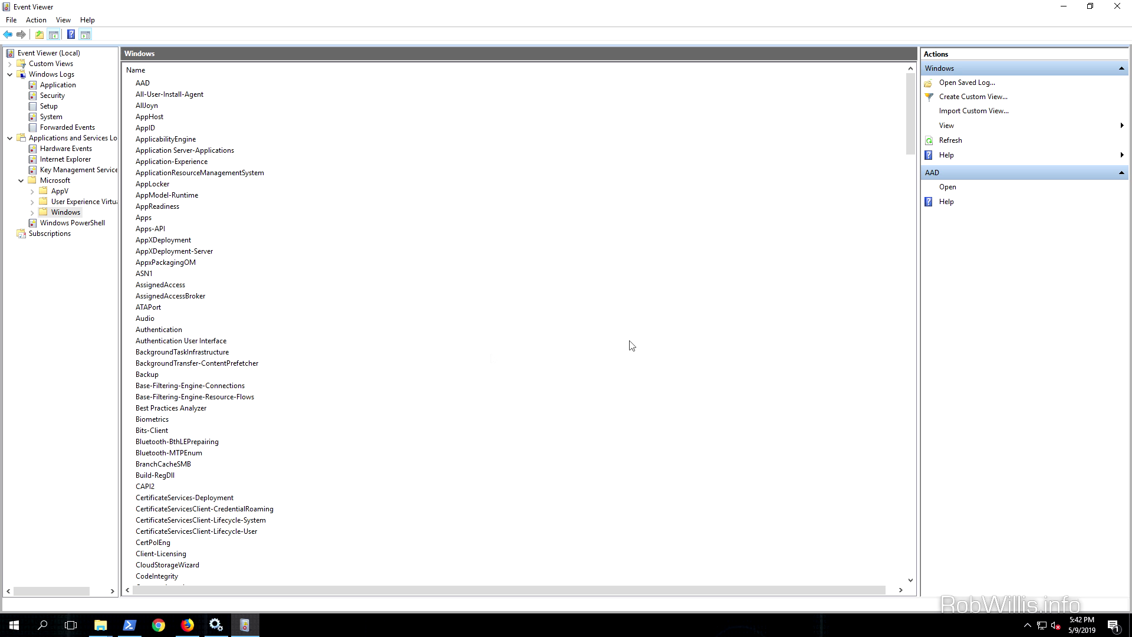
left_click(41, 139)
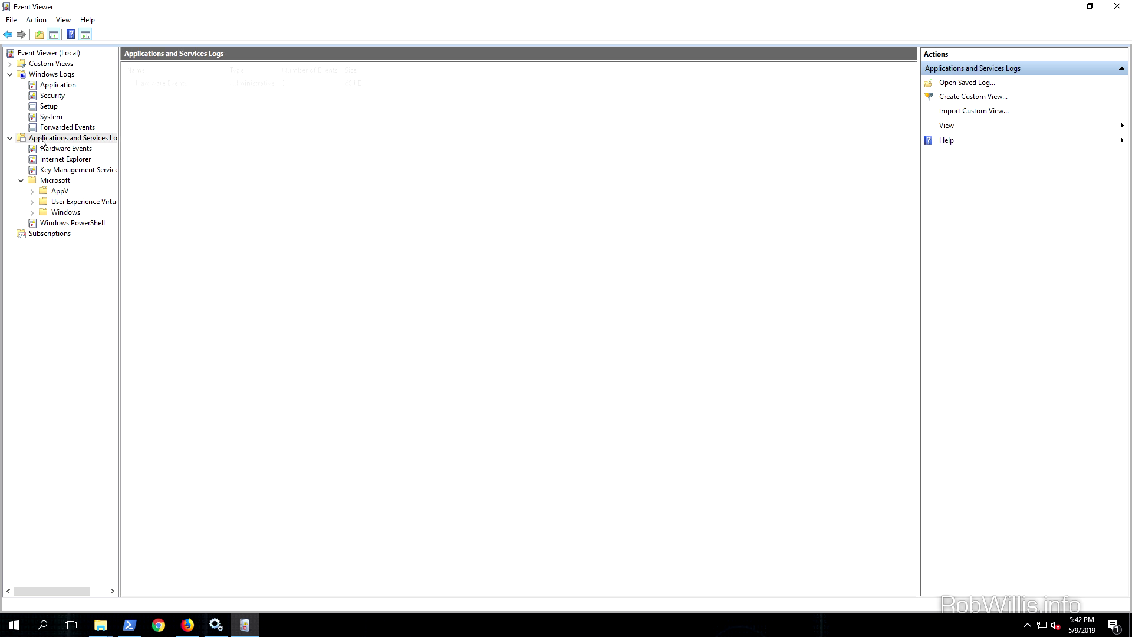
left_click(83, 225)
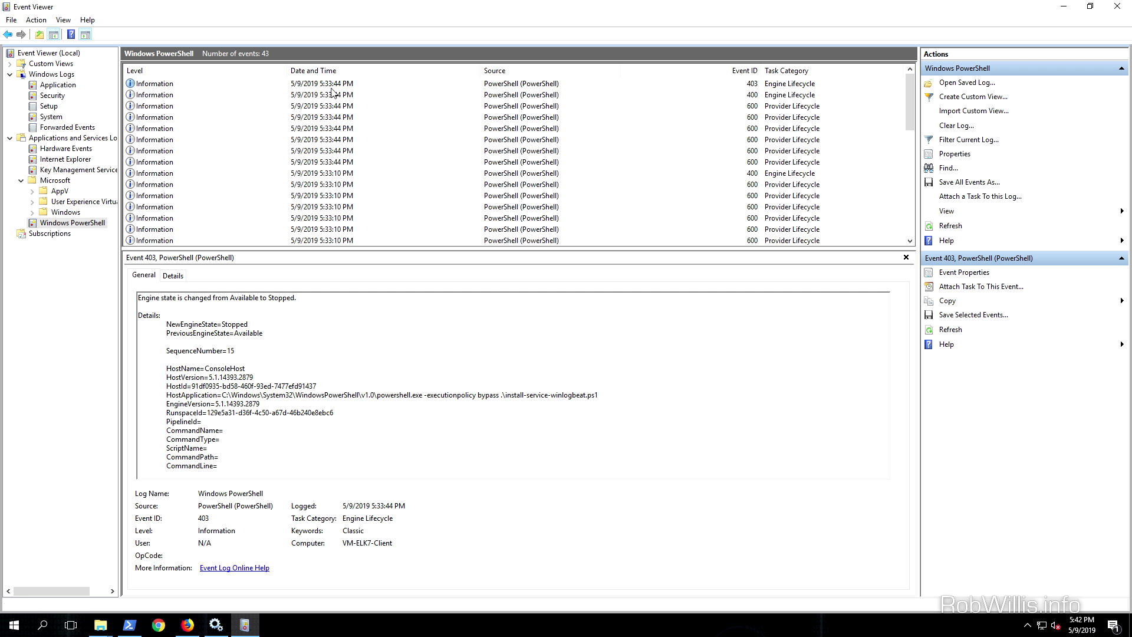
Step: Examine the details of successive events in the Windows PowerShell log
left_click(329, 96)
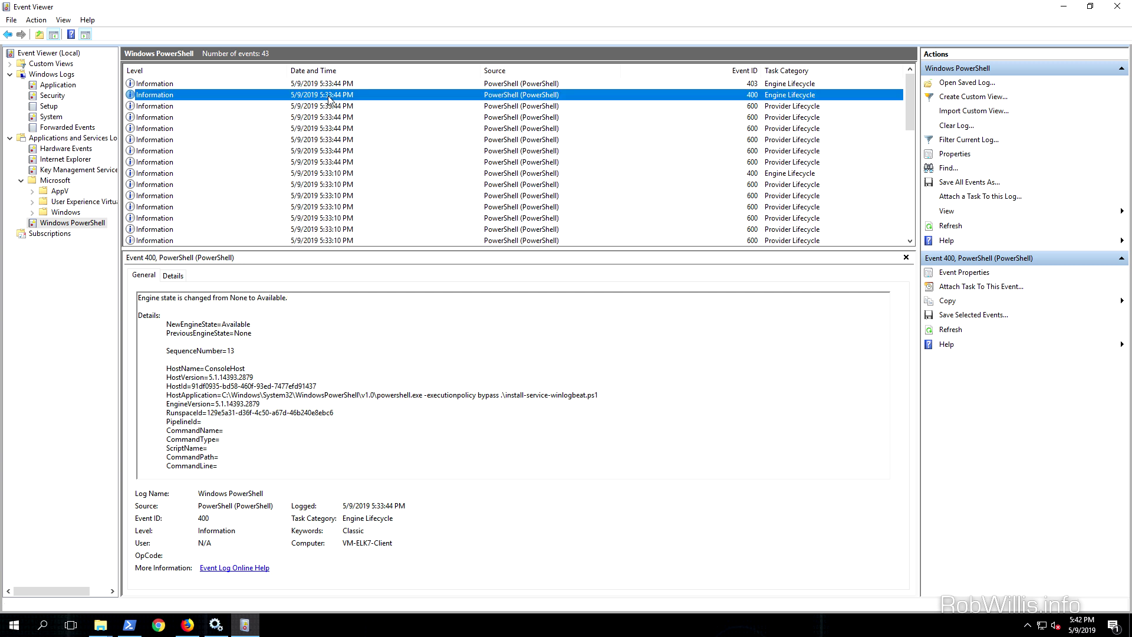
left_click(333, 107)
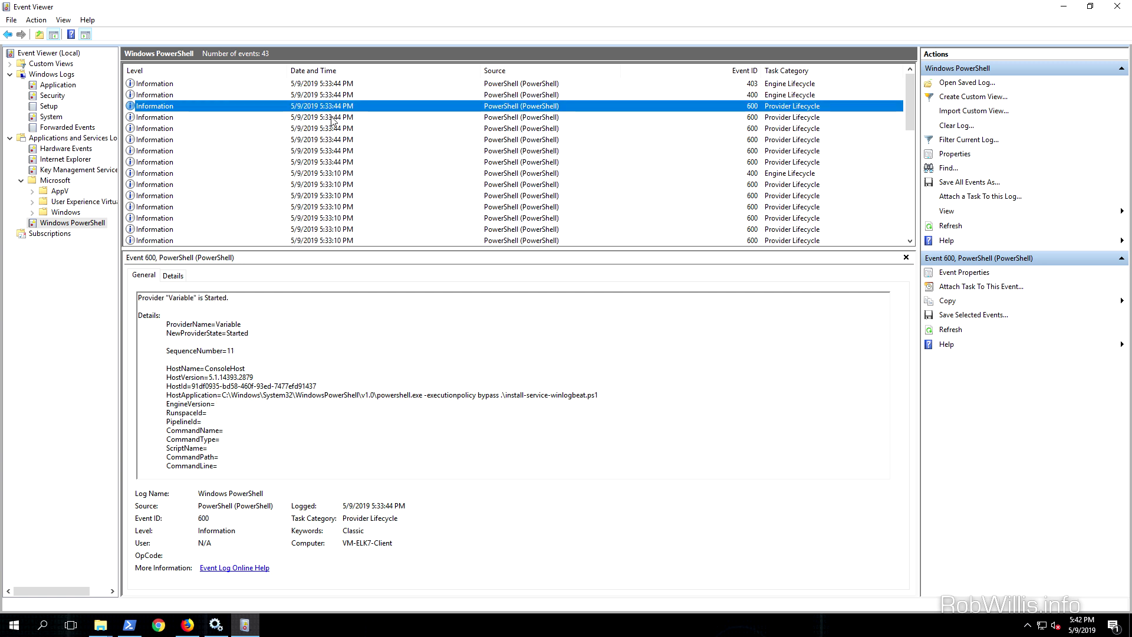
left_click(335, 117)
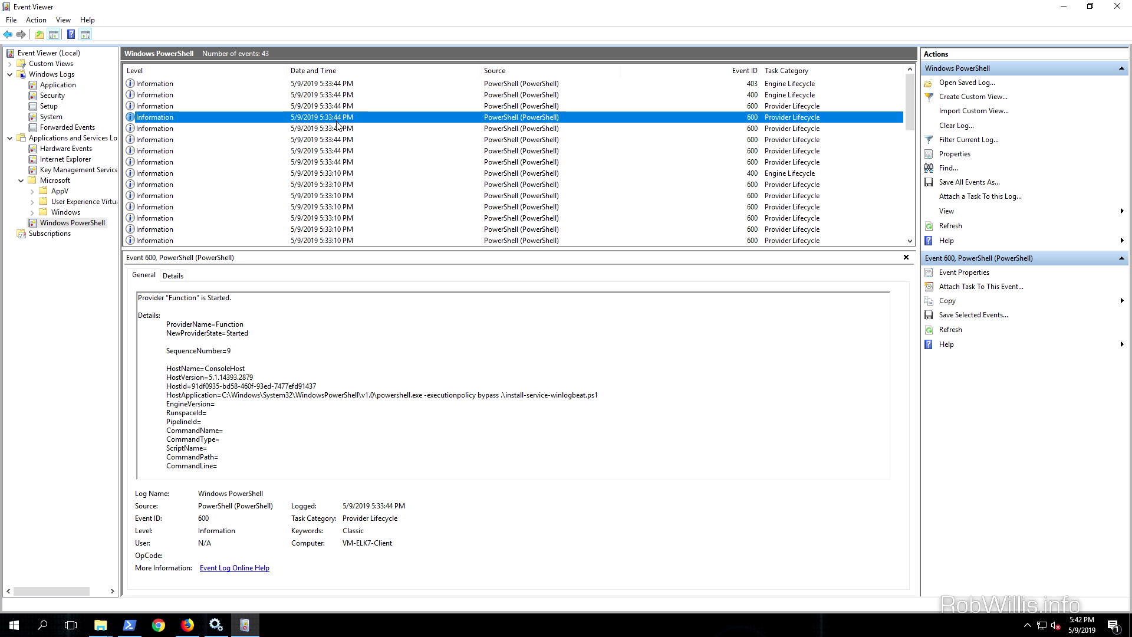
key("Down")
key("Down")
key("Down")
key("Down")
key("Down")
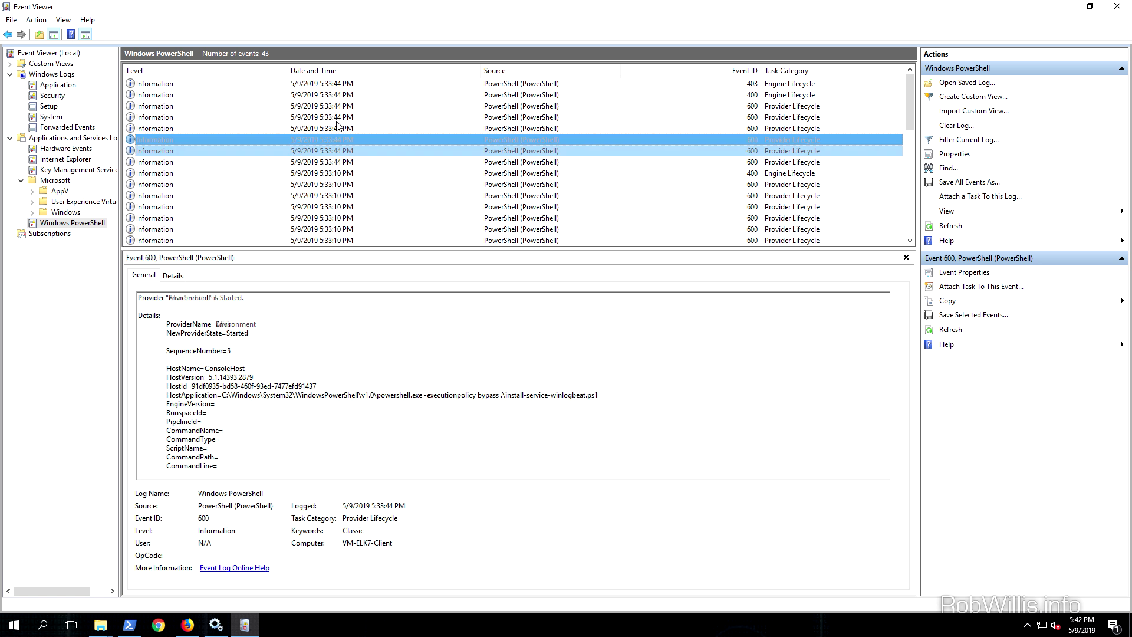
key("Down")
key("Down")
key("Down")
key("Down")
key("Down")
key("Down")
key("Down")
key("Down")
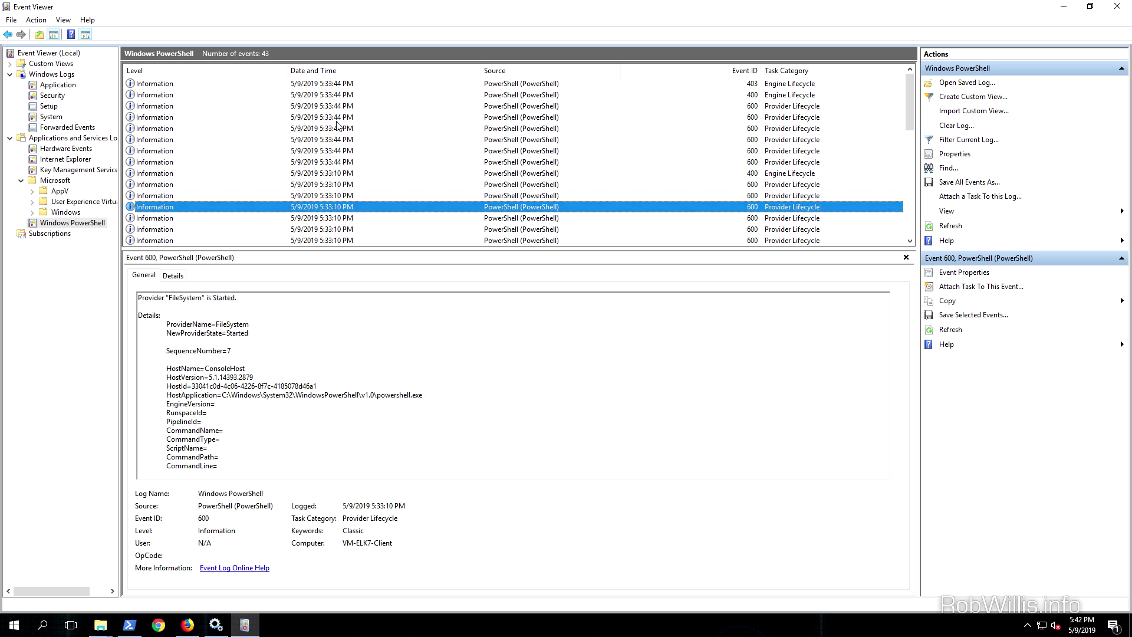
key("Down")
key("Down")
key("Down")
key("Down")
key("Down")
key("Down")
key("Down")
key("Down")
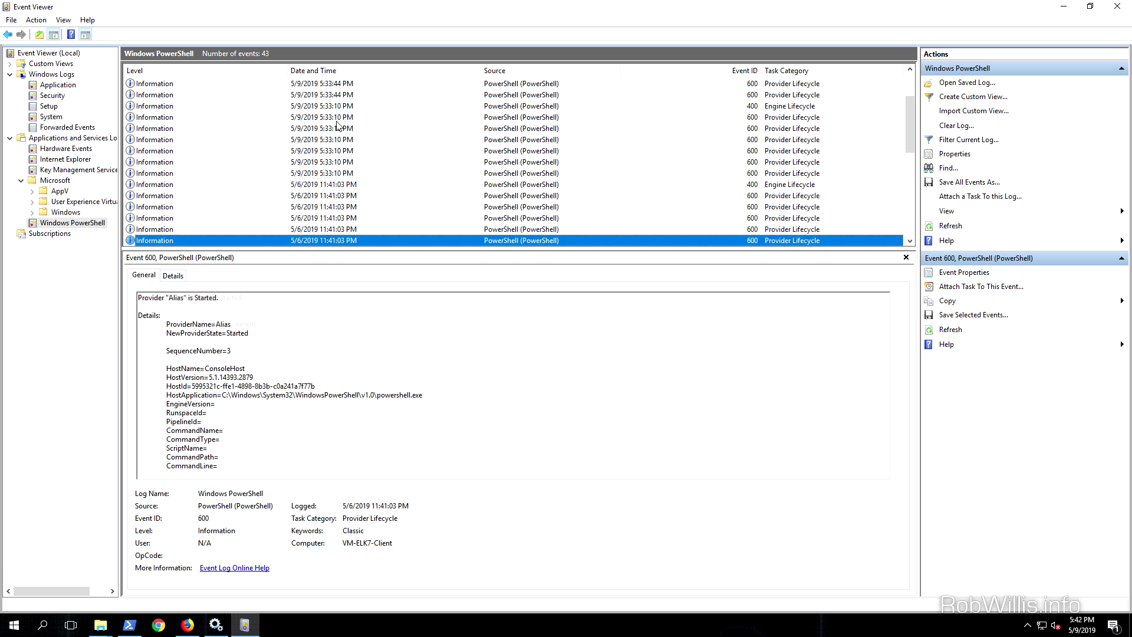
key("Down")
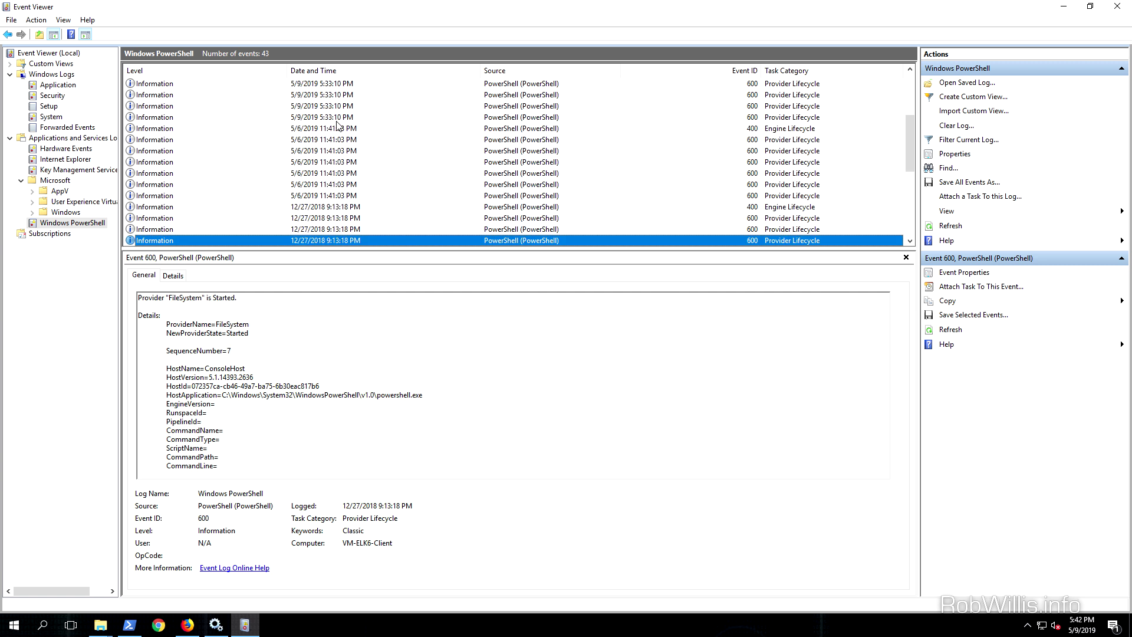
Step: Open the PowerShell Operational log under Applications and Services Logs > Microsoft > Windows
left_click(31, 213)
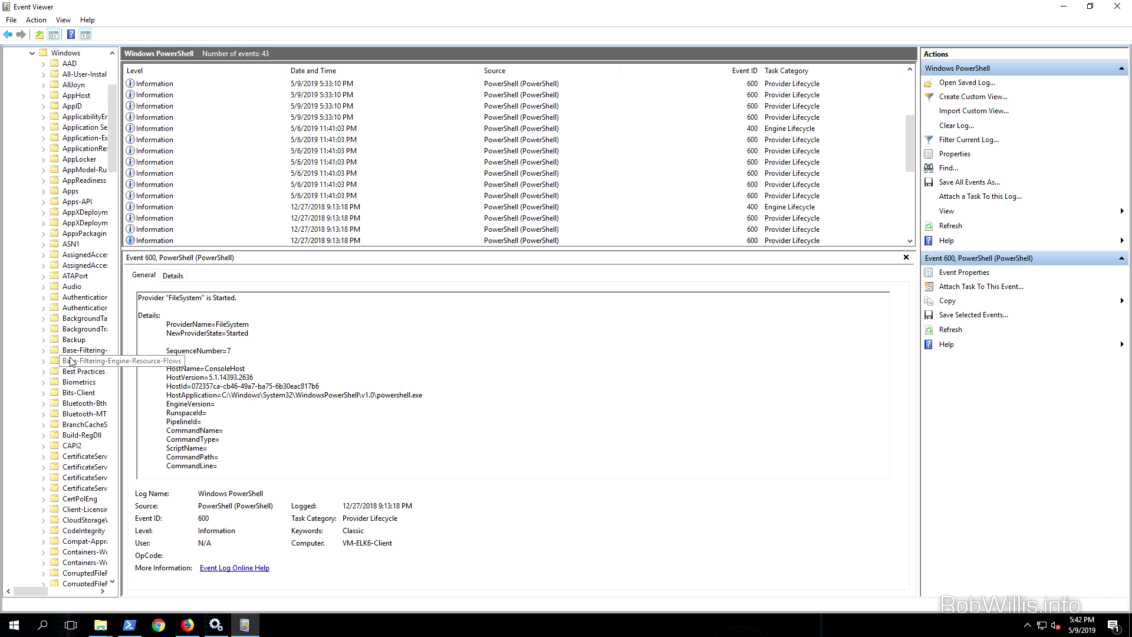
scroll(81, 386, "down", 20)
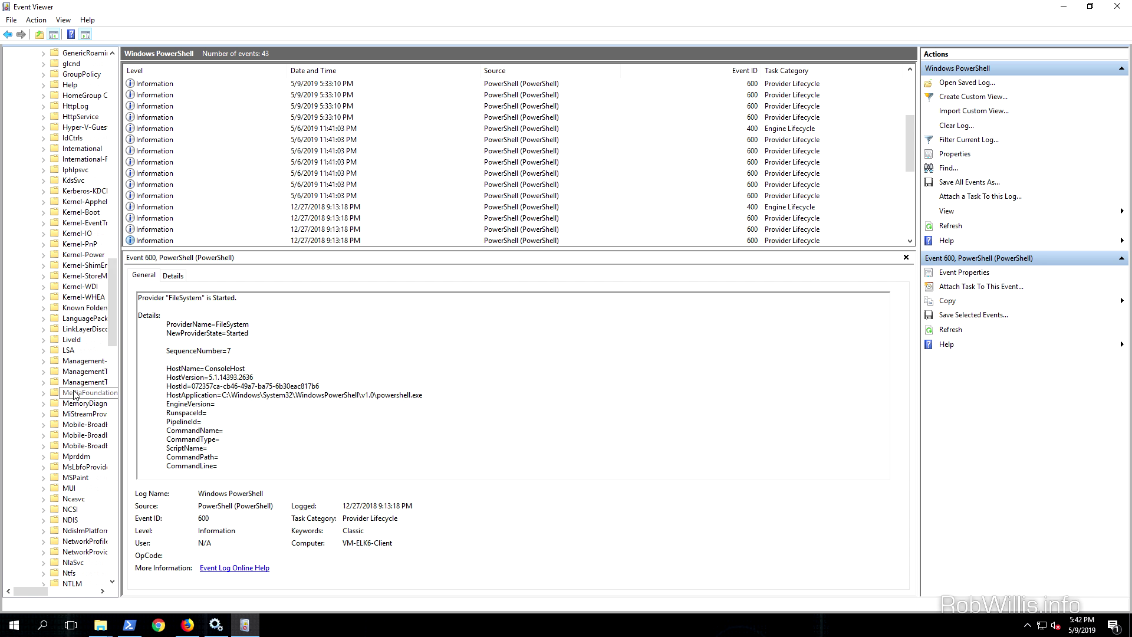
scroll(74, 394, "down", 3)
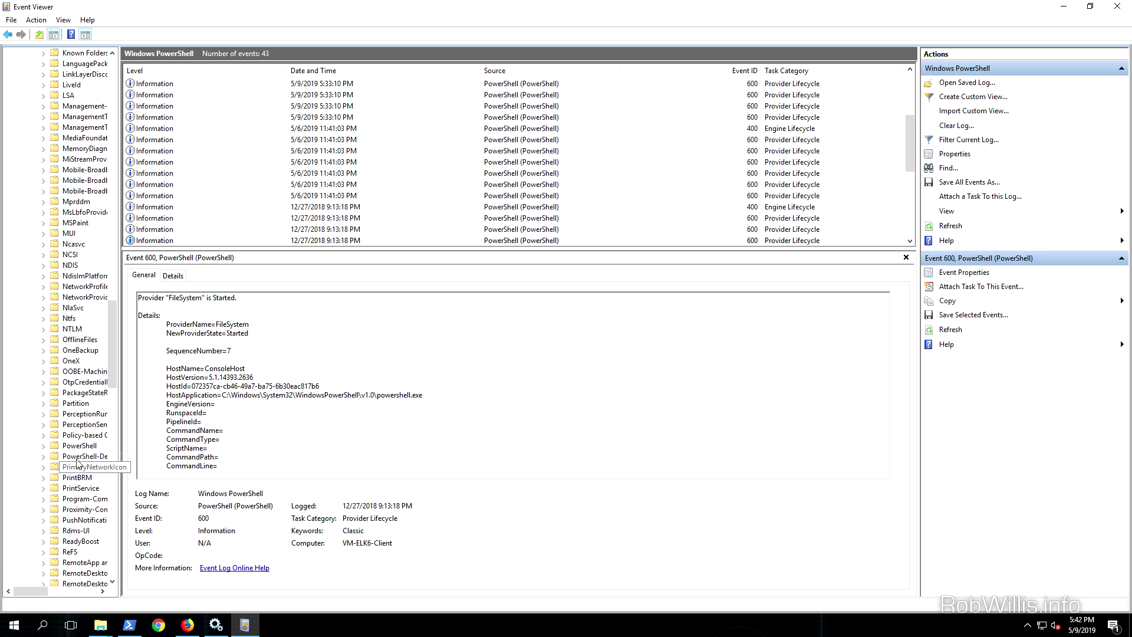
left_click(78, 447)
left_click(43, 446)
left_click(88, 466)
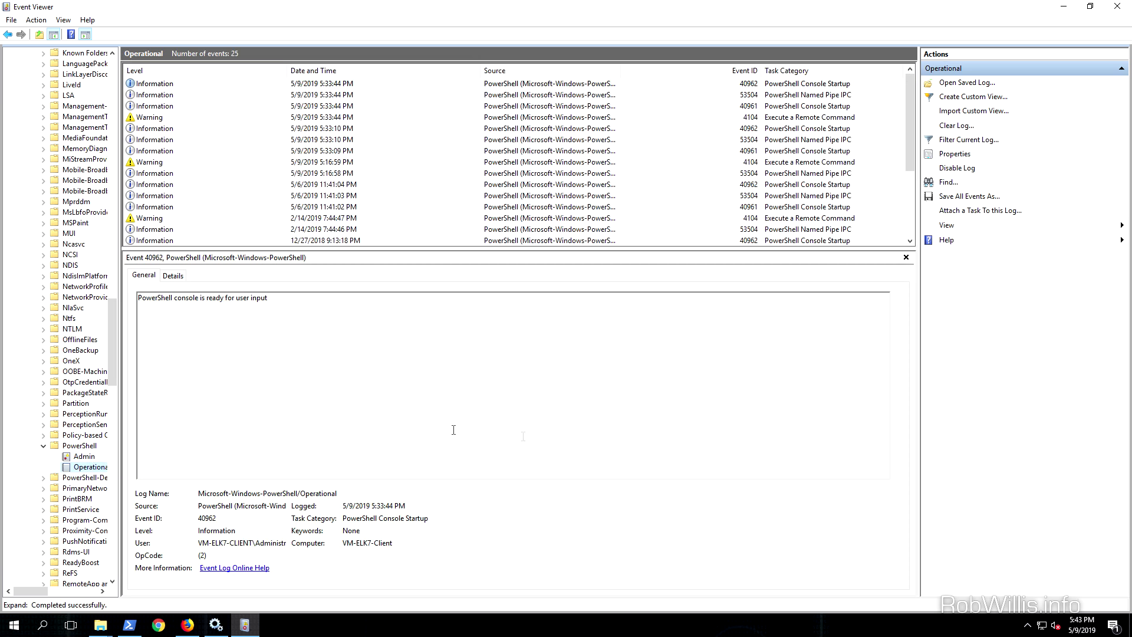
Step: Examine the script block text of the event ID 4104 warnings in the PowerShell Operational log
left_click(752, 119)
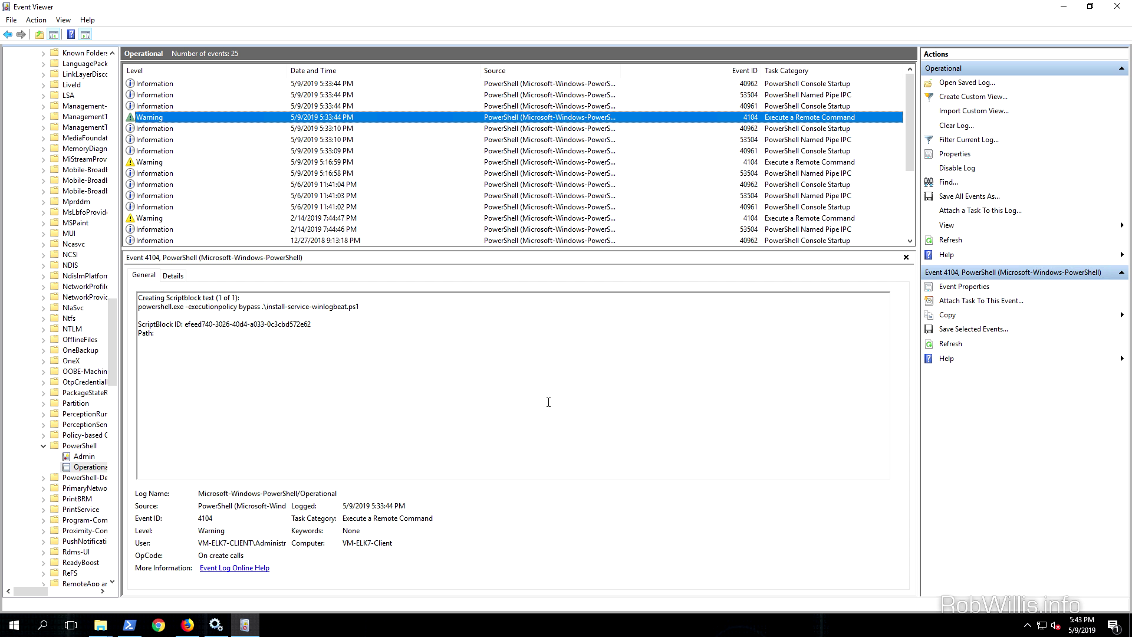
left_click(147, 163)
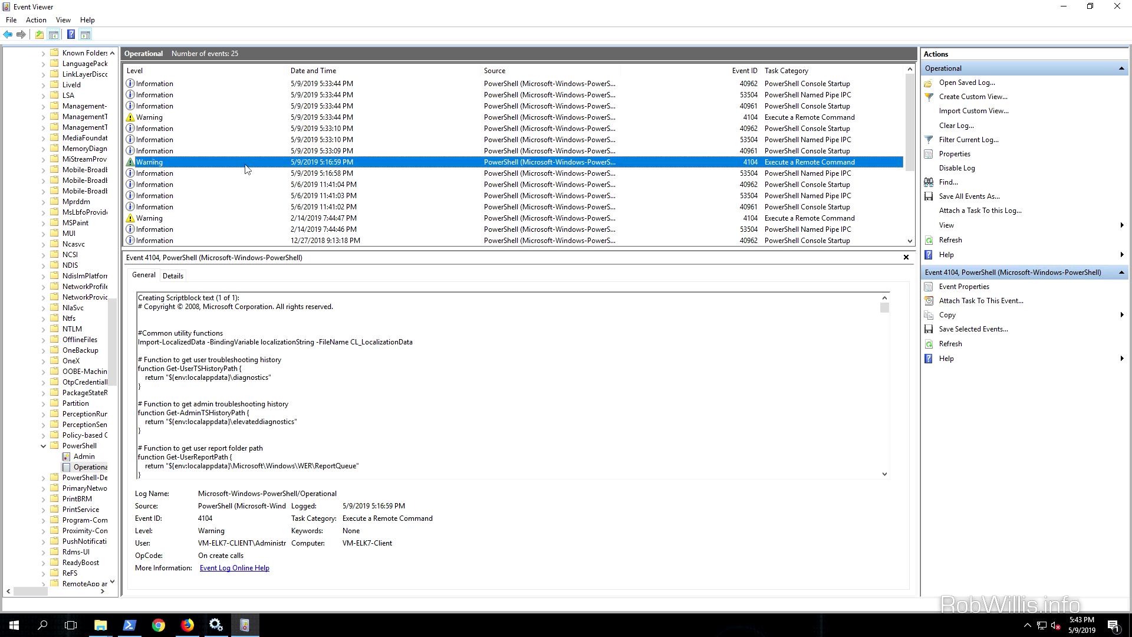
scroll(649, 124, "down", 3)
scroll(698, 157, "down", 1)
scroll(699, 158, "up", 4)
left_click(731, 118)
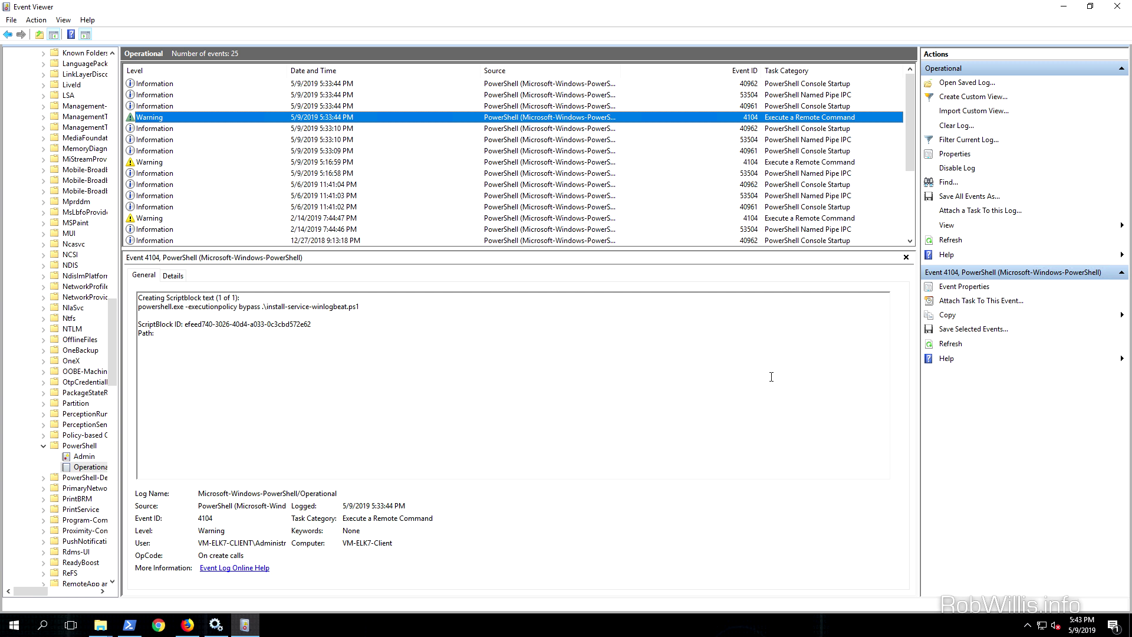
Step: Minimize Event Viewer and PowerShell and find the Updating the Winlogbeat Configuration section of the browser guide
left_click(1059, 11)
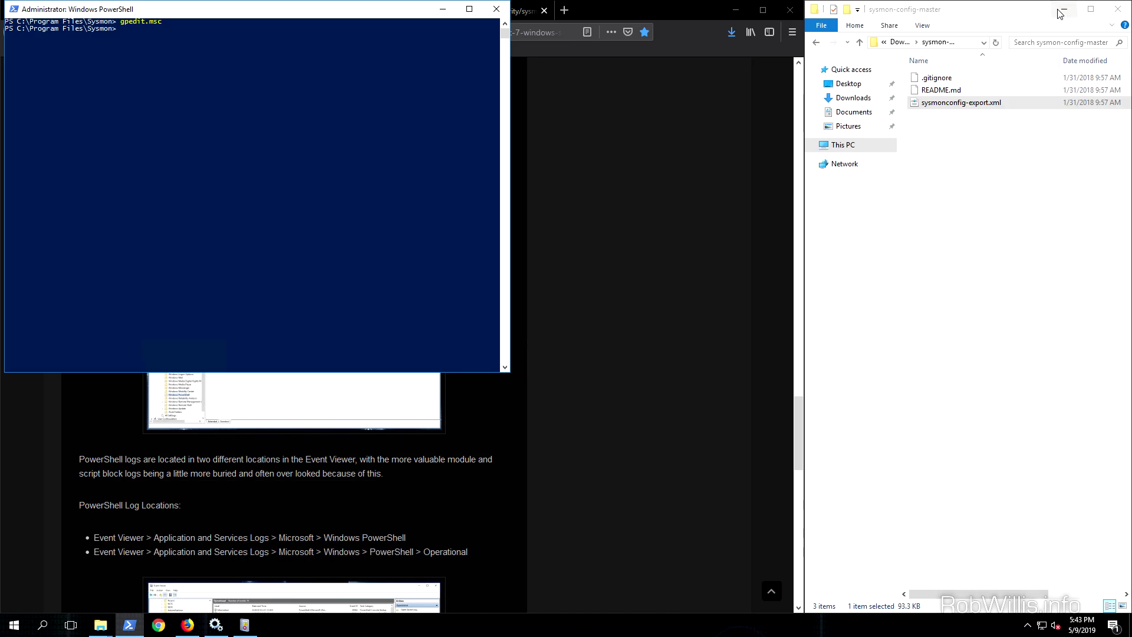
left_click(439, 12)
scroll(621, 356, "down", 10)
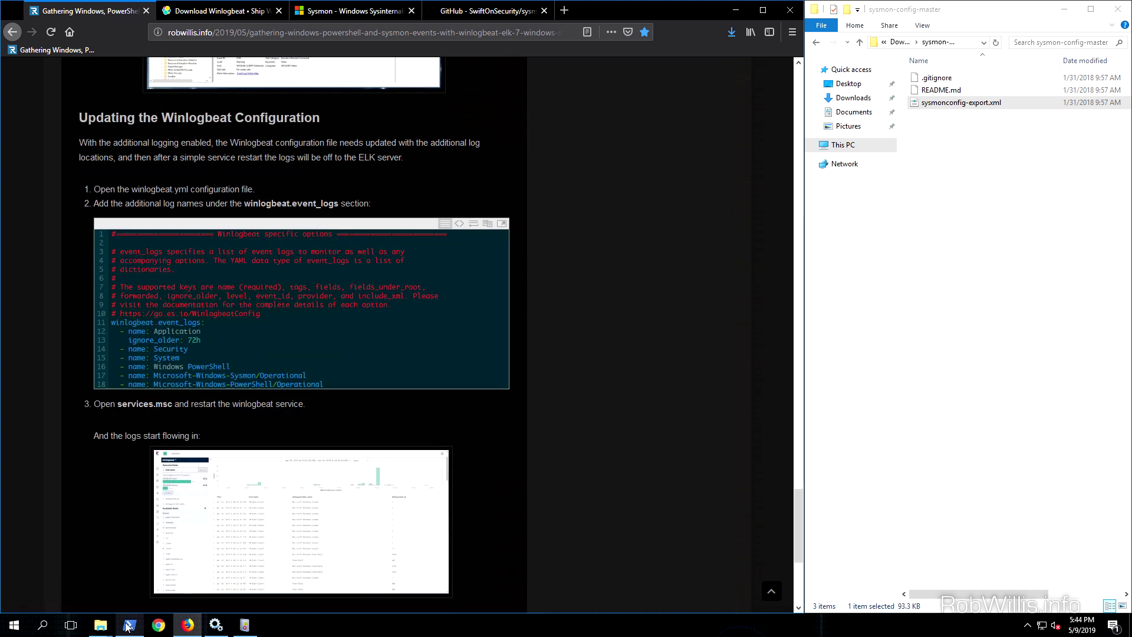
Step: Open winlogbeat.yml from C:\ProgramData\Elastic\winlogbeat-7.0.1-windows-x86_64 in Notepad++
mouse_move(128, 626)
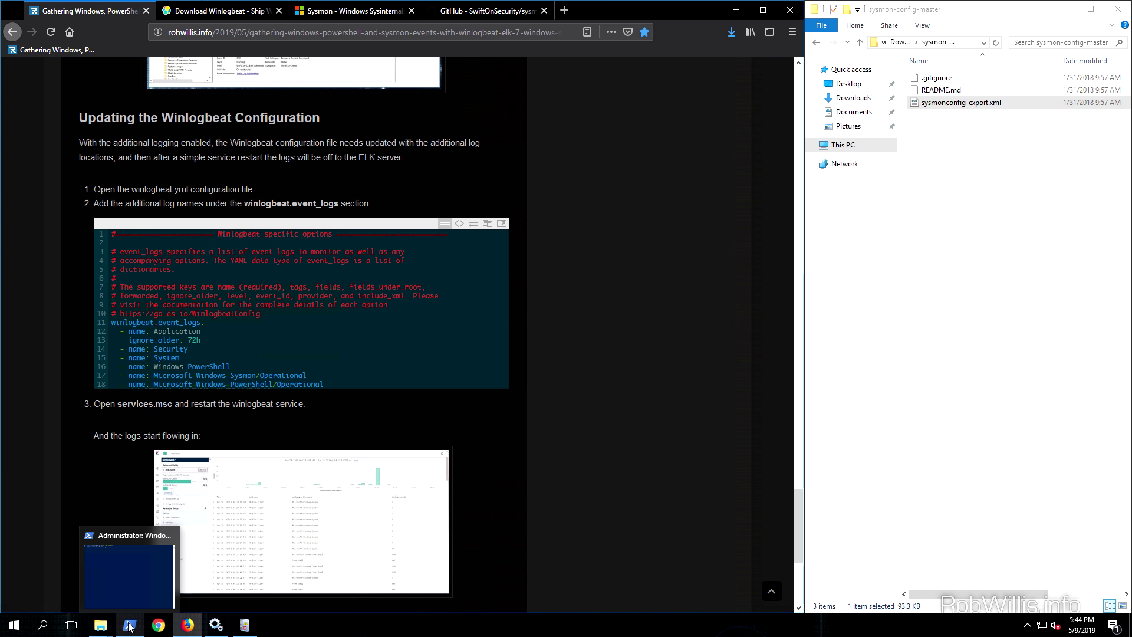
left_click(118, 580)
key("alt+Up")
key("alt+Up")
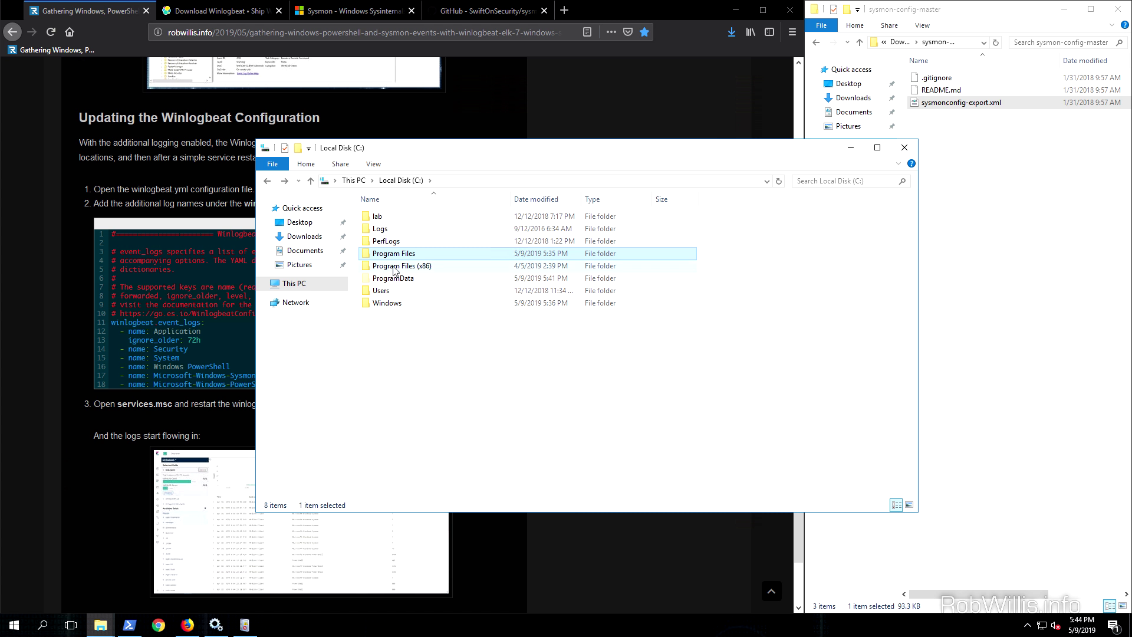
double_click(398, 282)
double_click(386, 228)
double_click(390, 216)
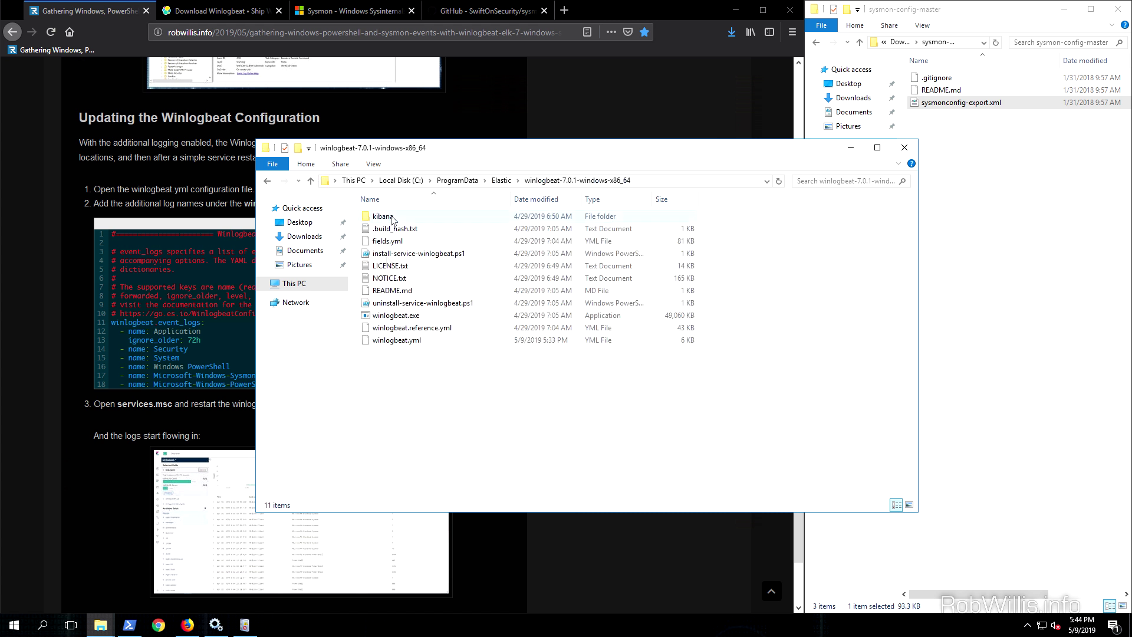
left_click(399, 343)
right_click(399, 343)
left_click(424, 389)
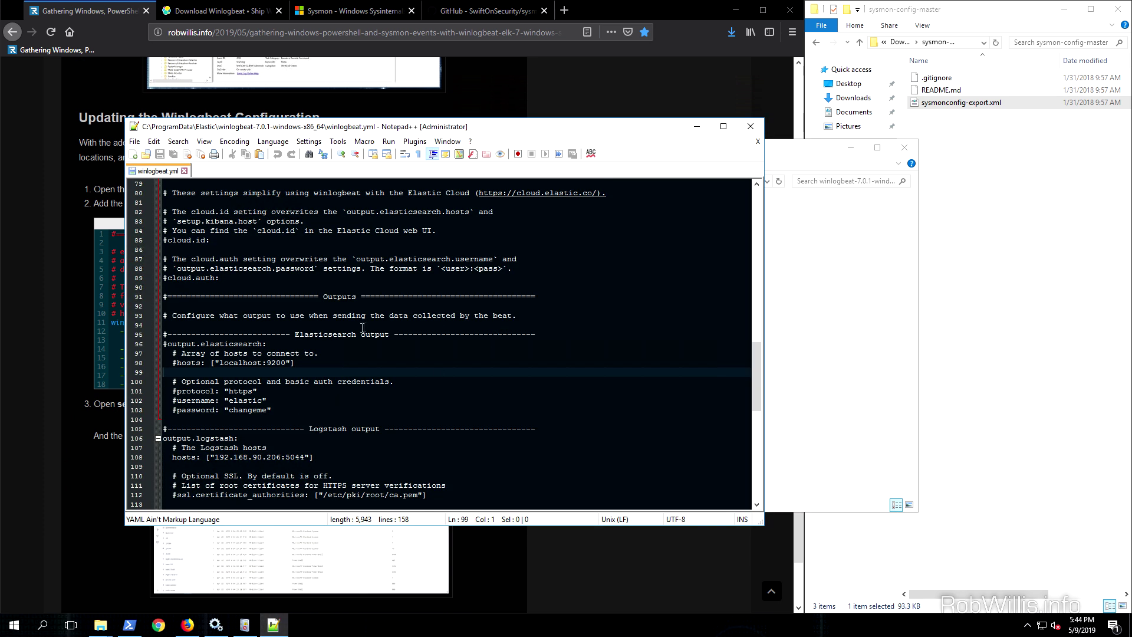
Step: Check the winlogbeat.event_logs section and copy the Windows PowerShell, Sysmon/Operational and PowerShell/Operational name lines from the browser guide
scroll(384, 274, "up", 20)
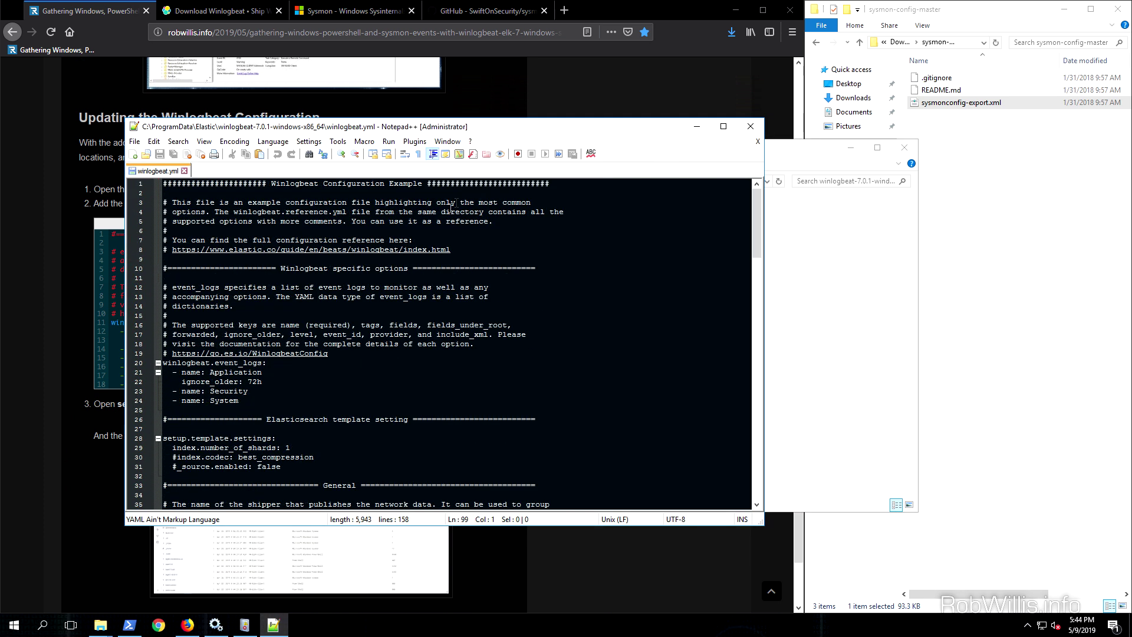
left_click_drag(253, 403, 164, 359)
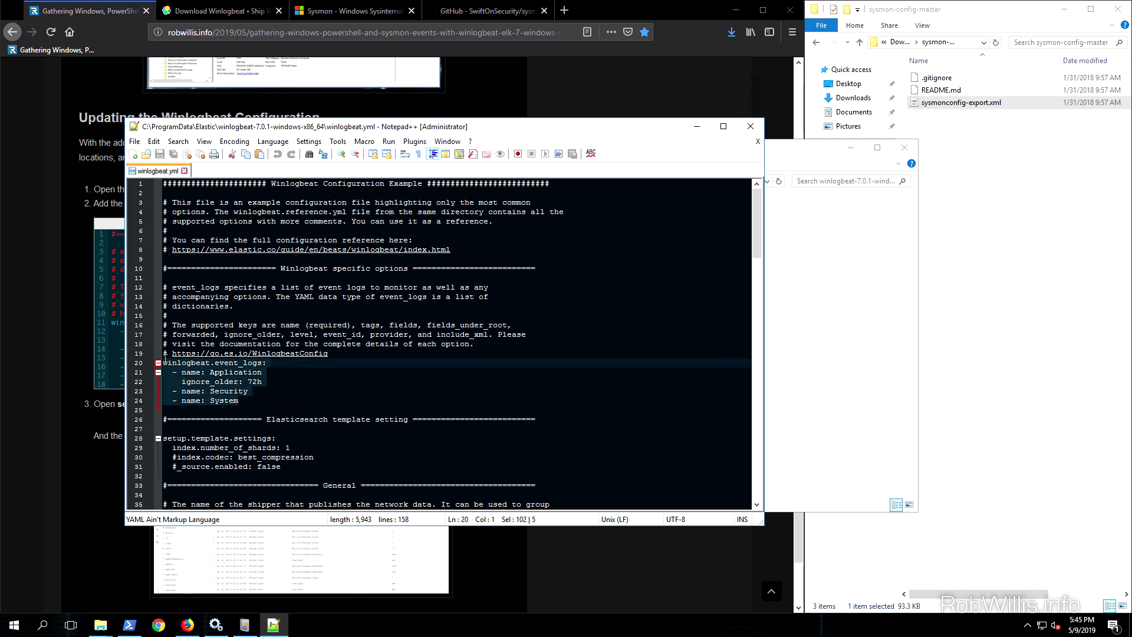
left_click(82, 460)
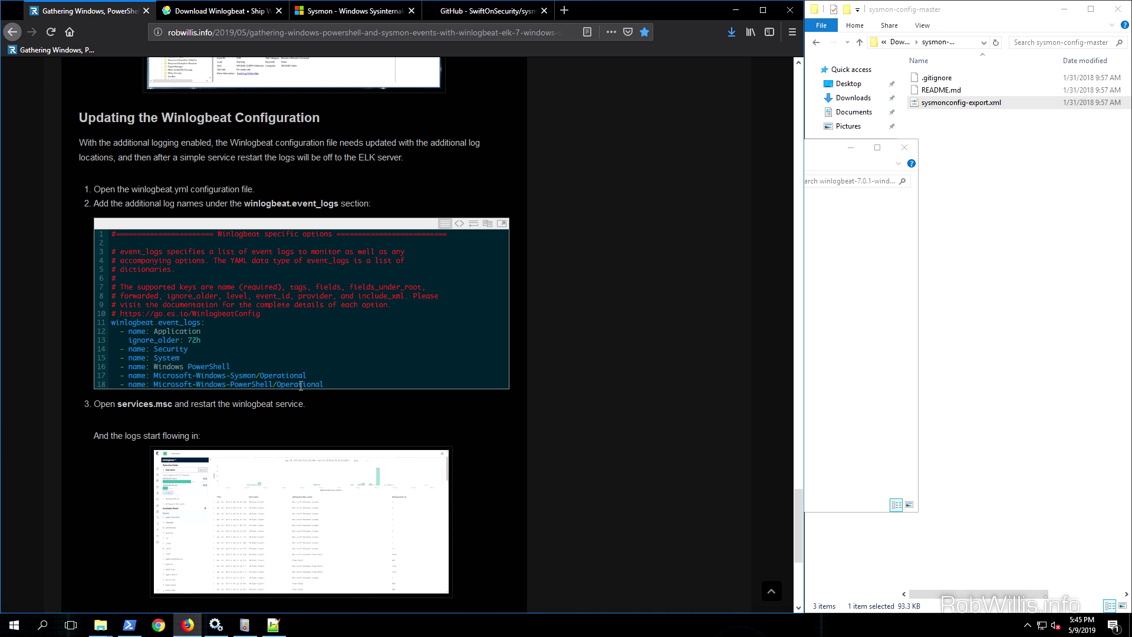
left_click_drag(345, 386, 114, 368)
right_click(153, 369)
left_click(168, 375)
left_click(271, 626)
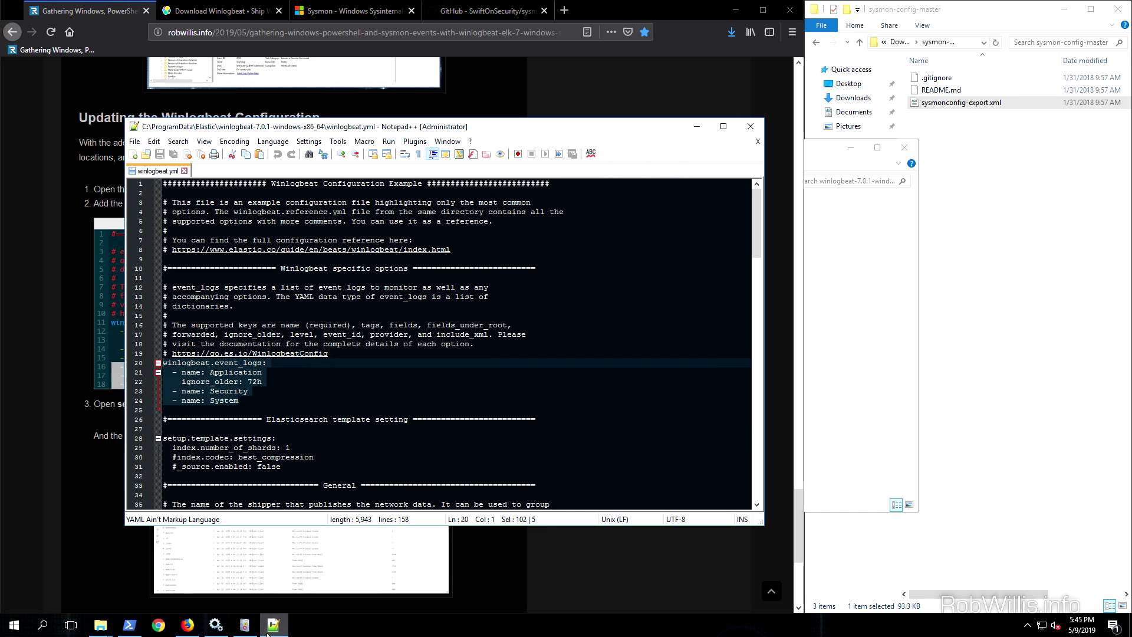
Step: Paste the three copied log names below the System entry in winlogbeat.event_logs, add a blank line, then save and close winlogbeat.yml
left_click(227, 406)
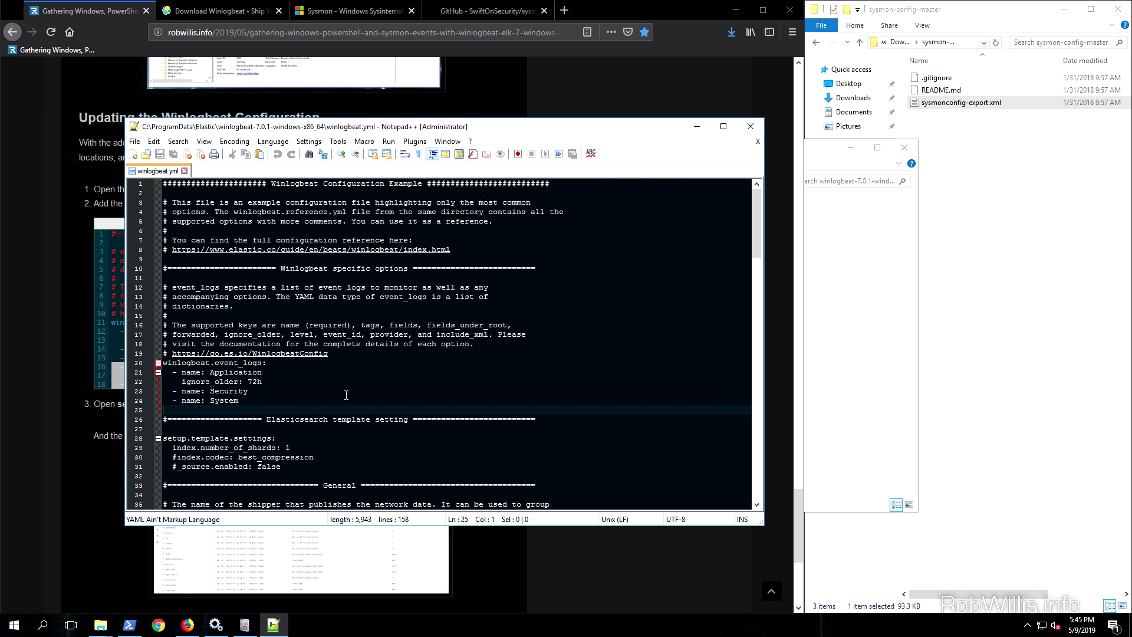
key("ctrl+v")
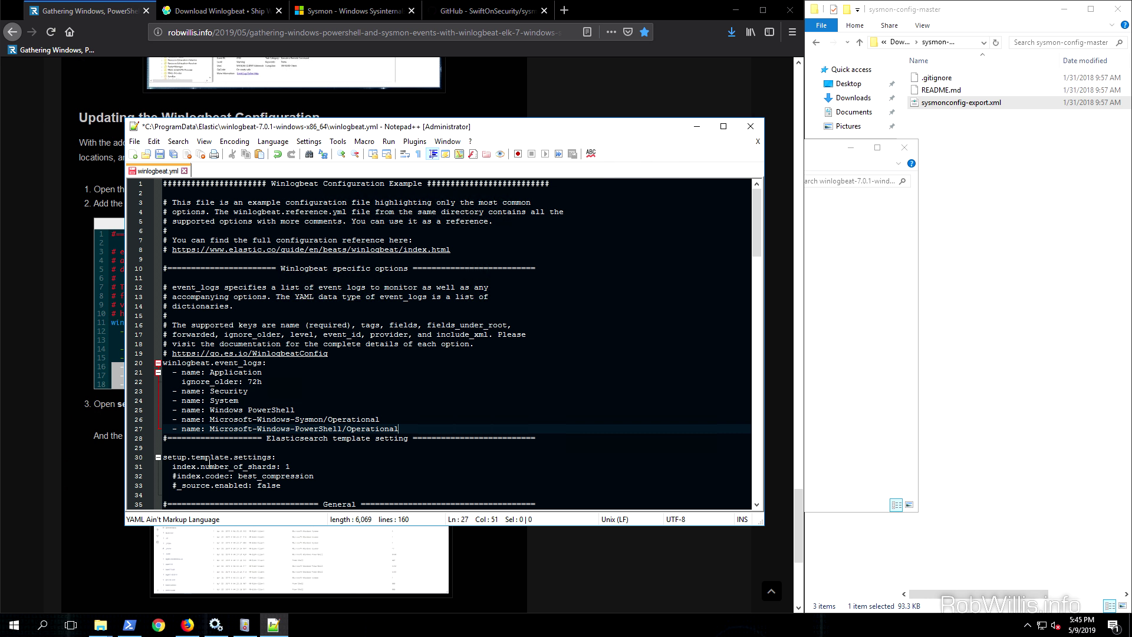
key("Return")
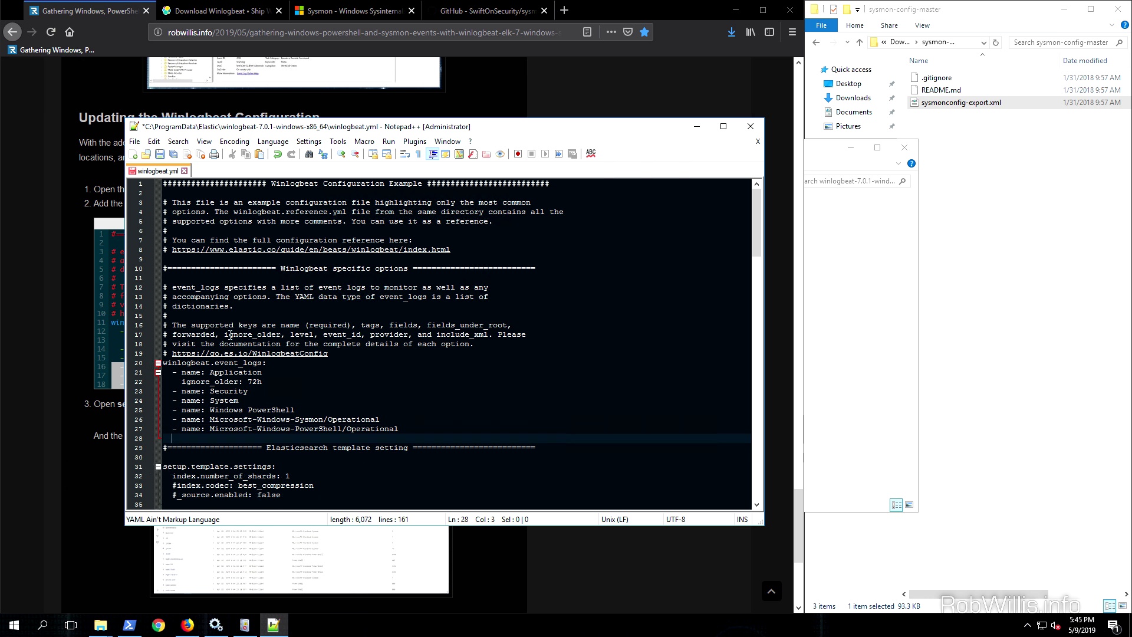
left_click(160, 155)
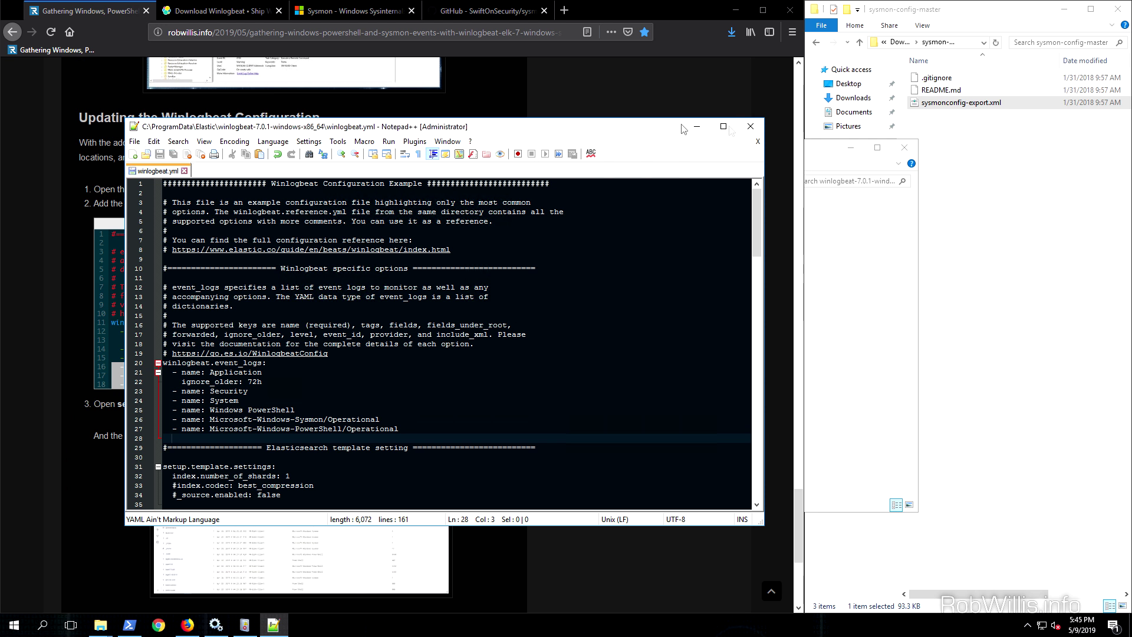
left_click(749, 127)
Step: Restart the winlogbeat service from the Services console
left_click(215, 625)
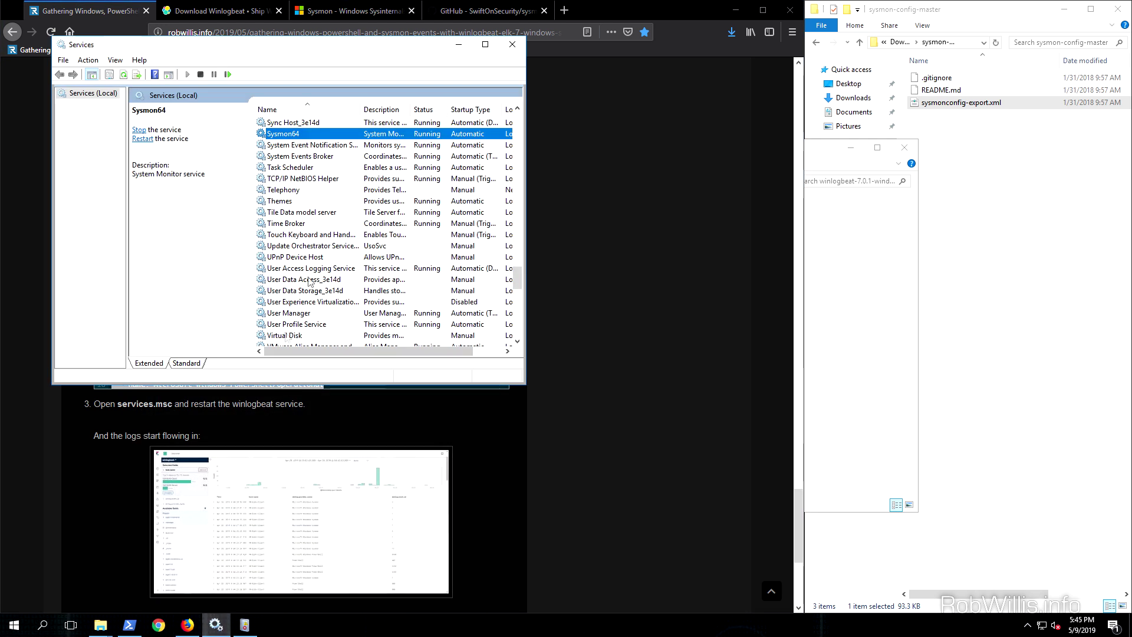
left_click(309, 203)
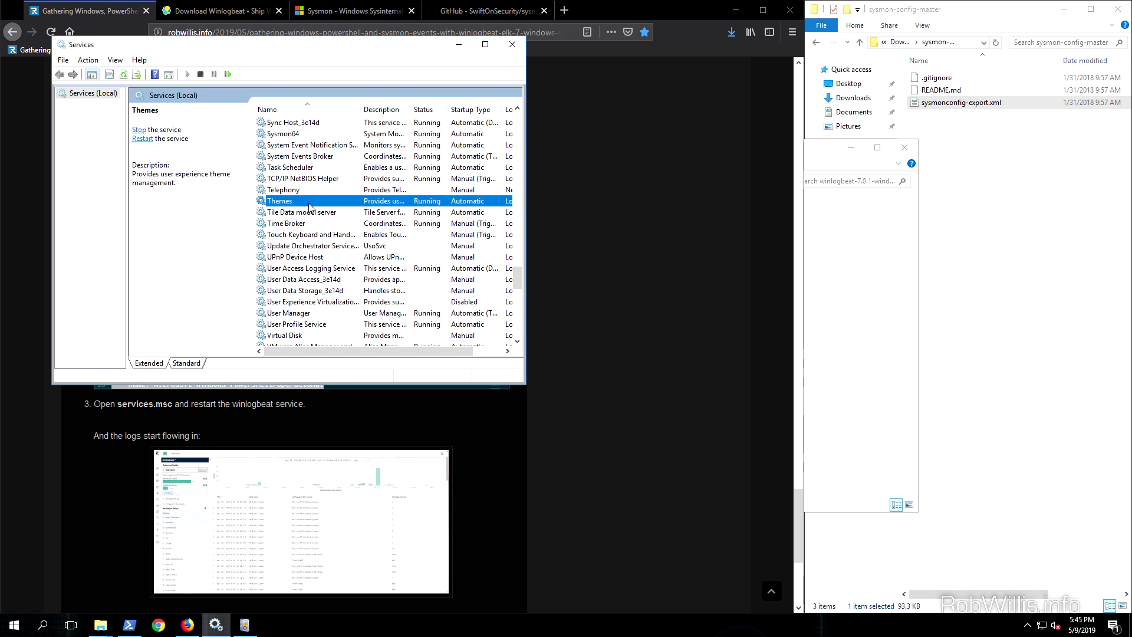
type("winlogbeat")
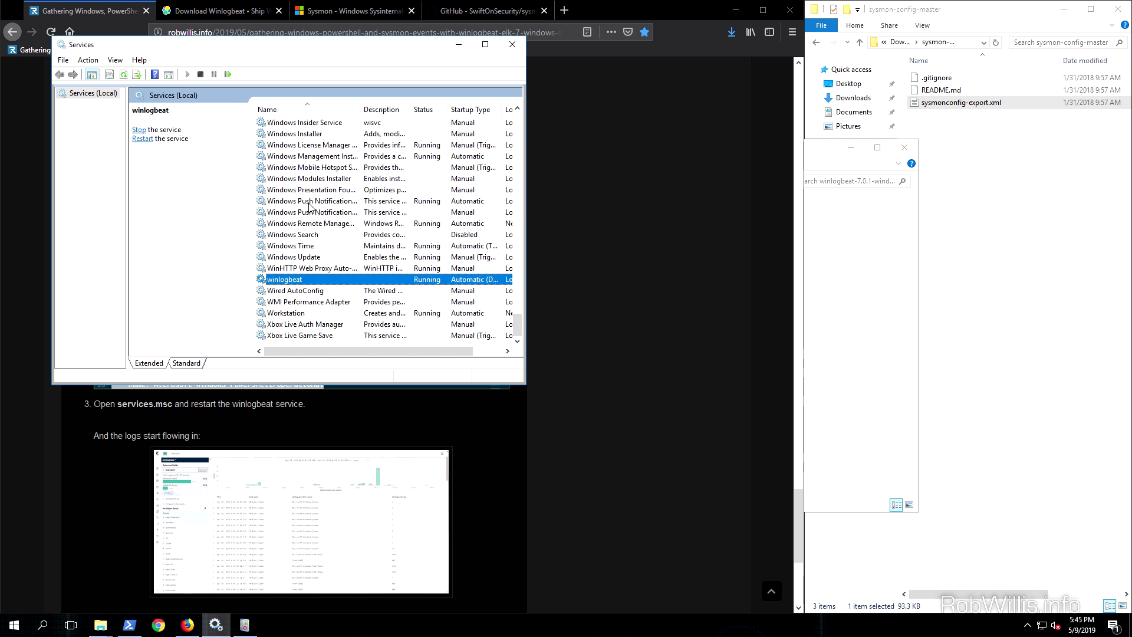
right_click(305, 285)
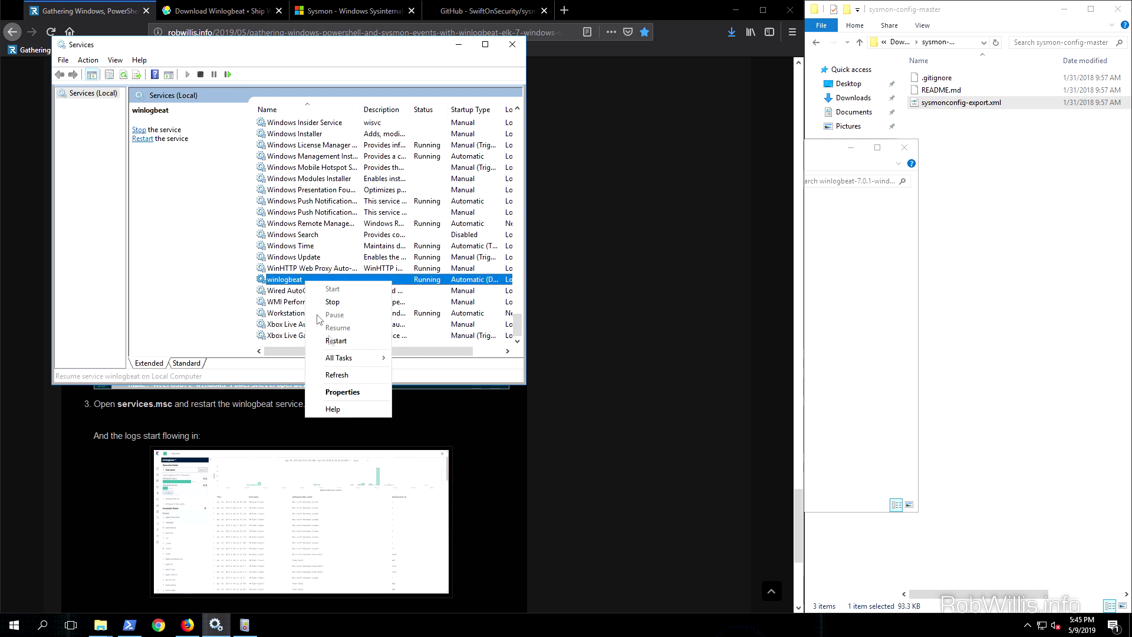
left_click(345, 342)
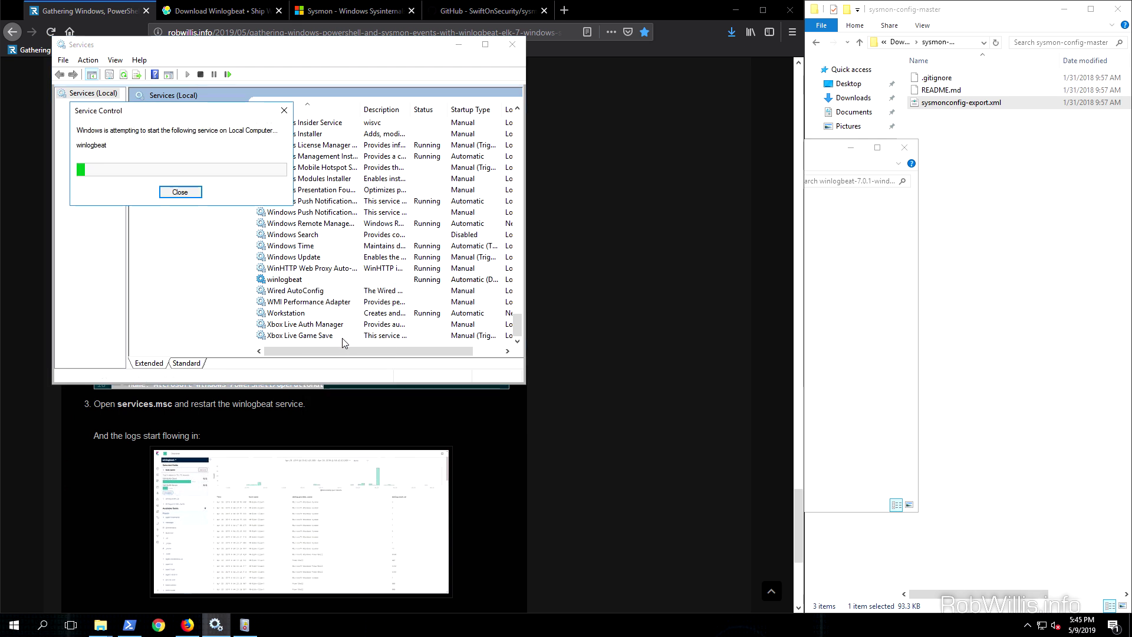
Step: Minimize the Services console, the browser guide and both File Explorer windows to clear the client's desktop
left_click(458, 47)
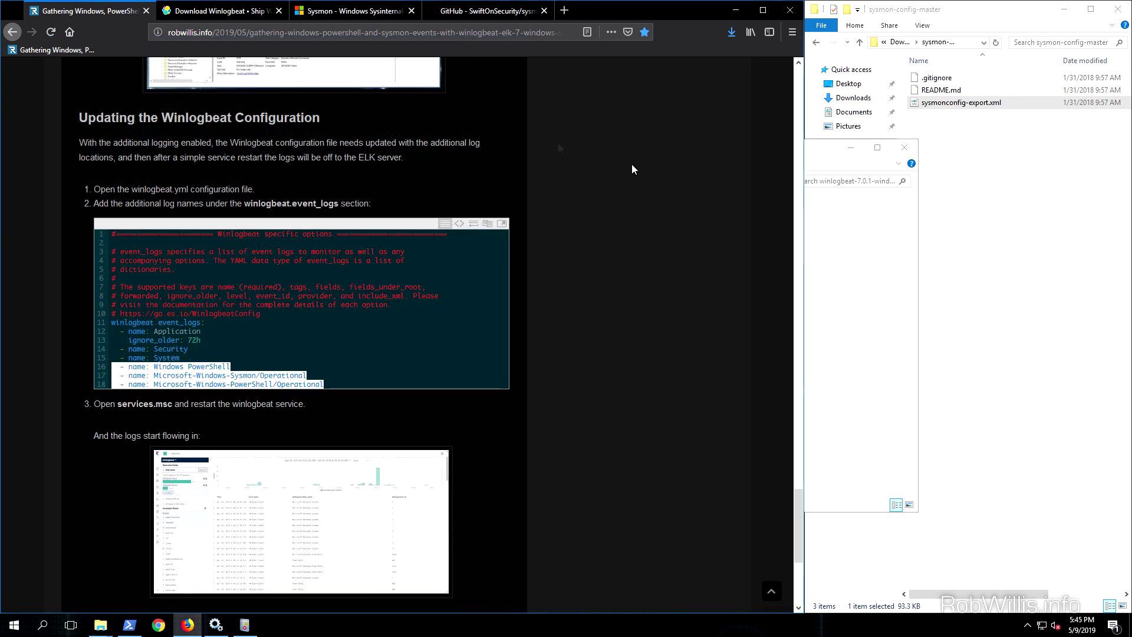
left_click(736, 12)
left_click(849, 147)
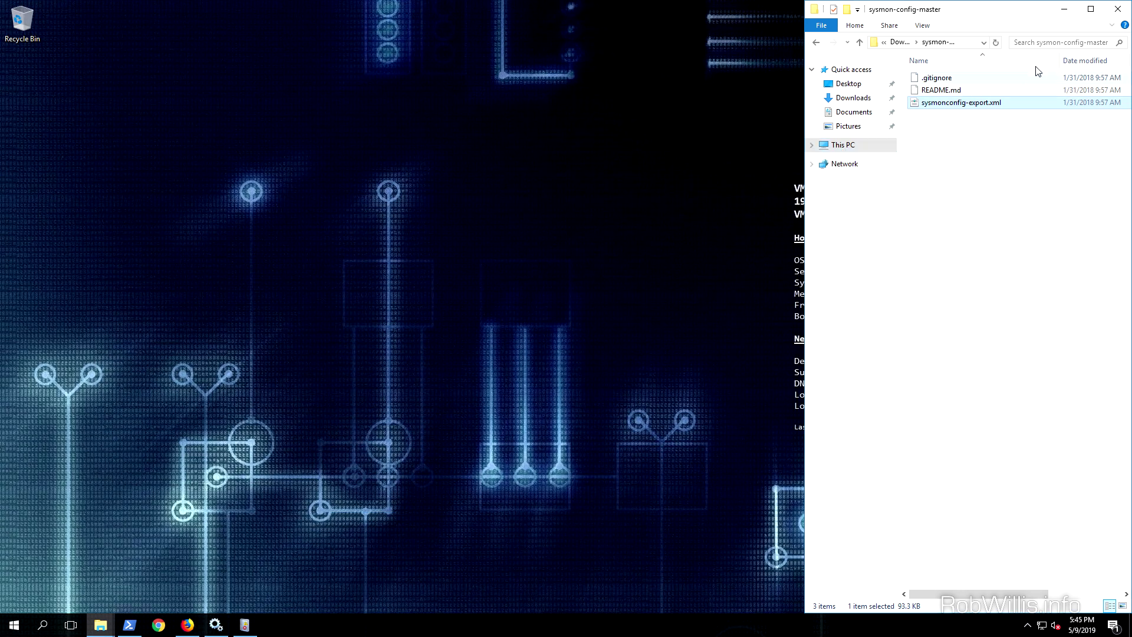
left_click(1066, 10)
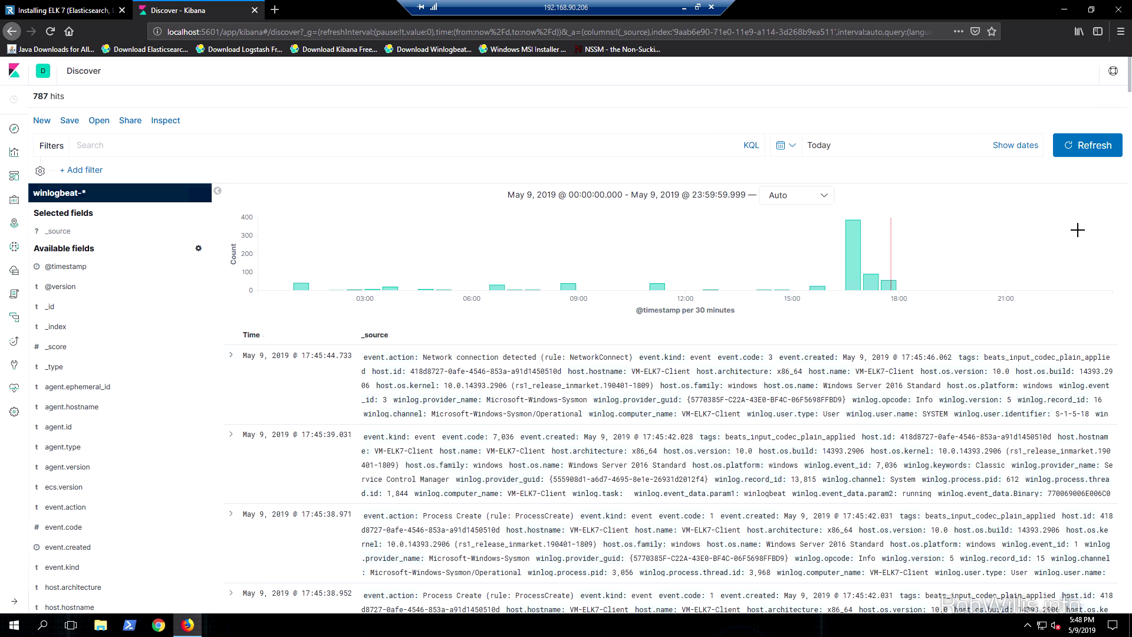
Step: On the ELK server, refresh the winlogbeat-* events in Kibana Discover and inspect the top values of agent.hostname and winlog.provider_name
left_click(1093, 152)
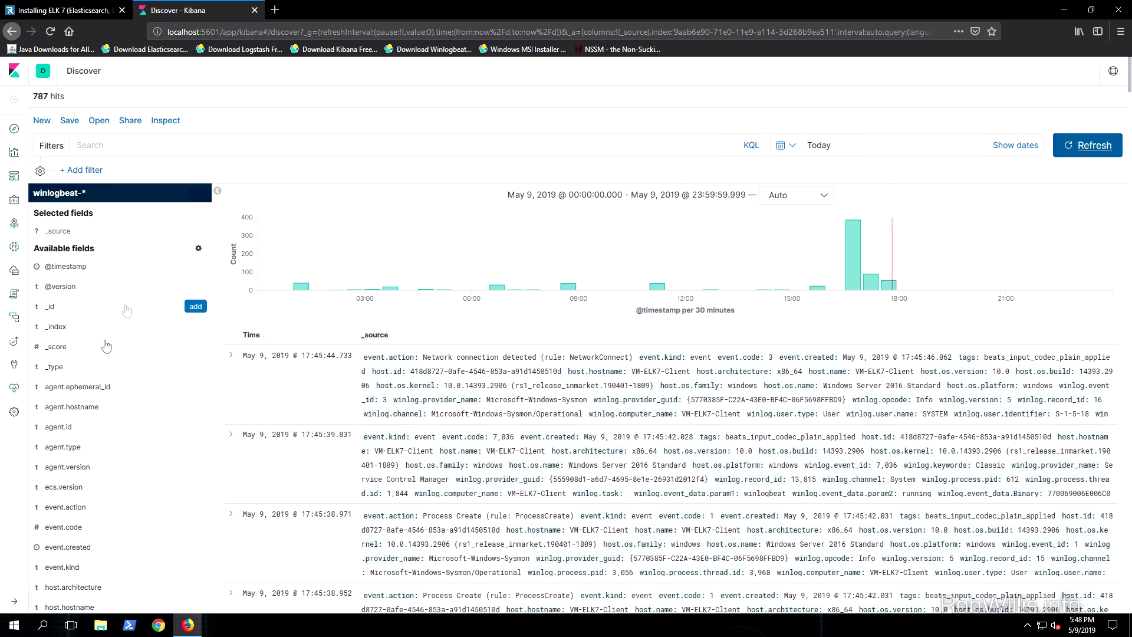
left_click(69, 413)
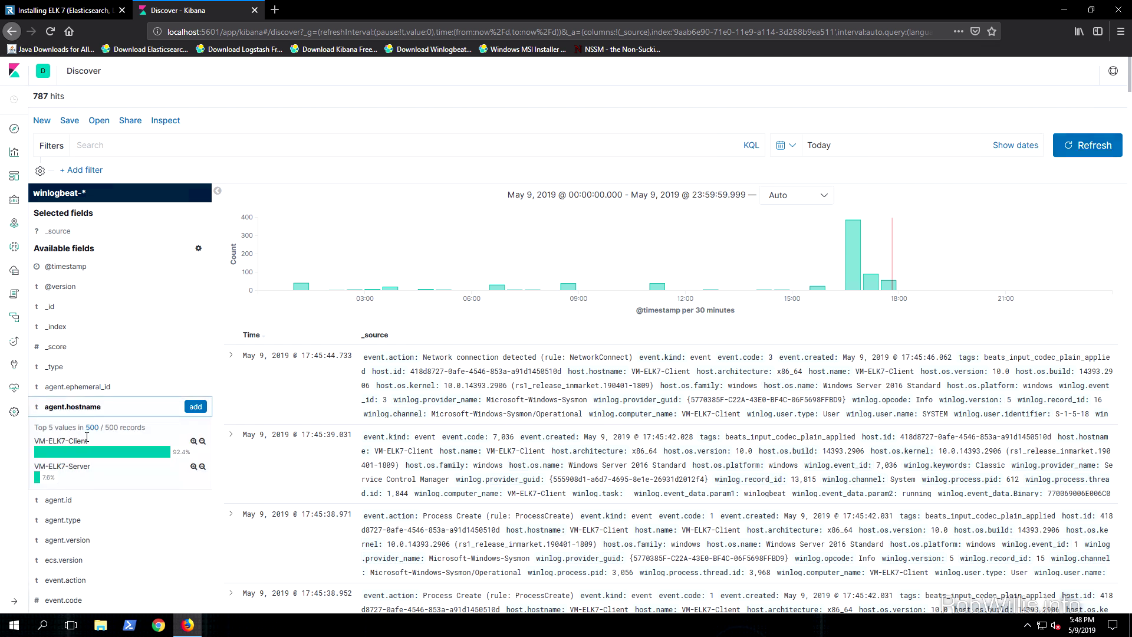
scroll(142, 471, "down", 10)
scroll(145, 467, "down", 10)
scroll(139, 452, "down", 10)
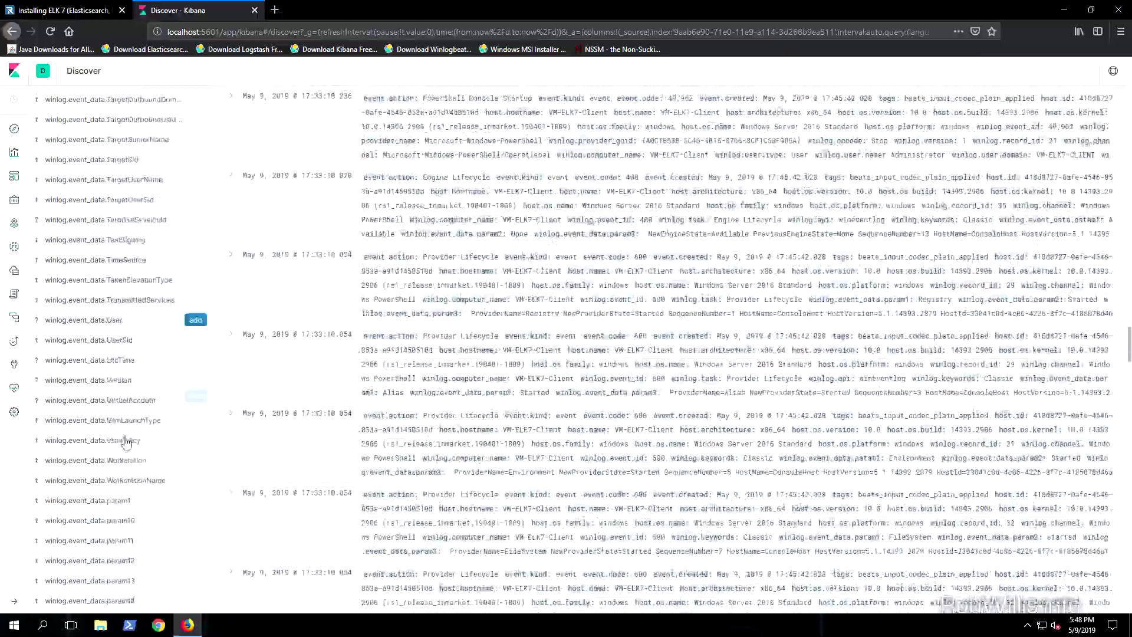
scroll(127, 440, "down", 10)
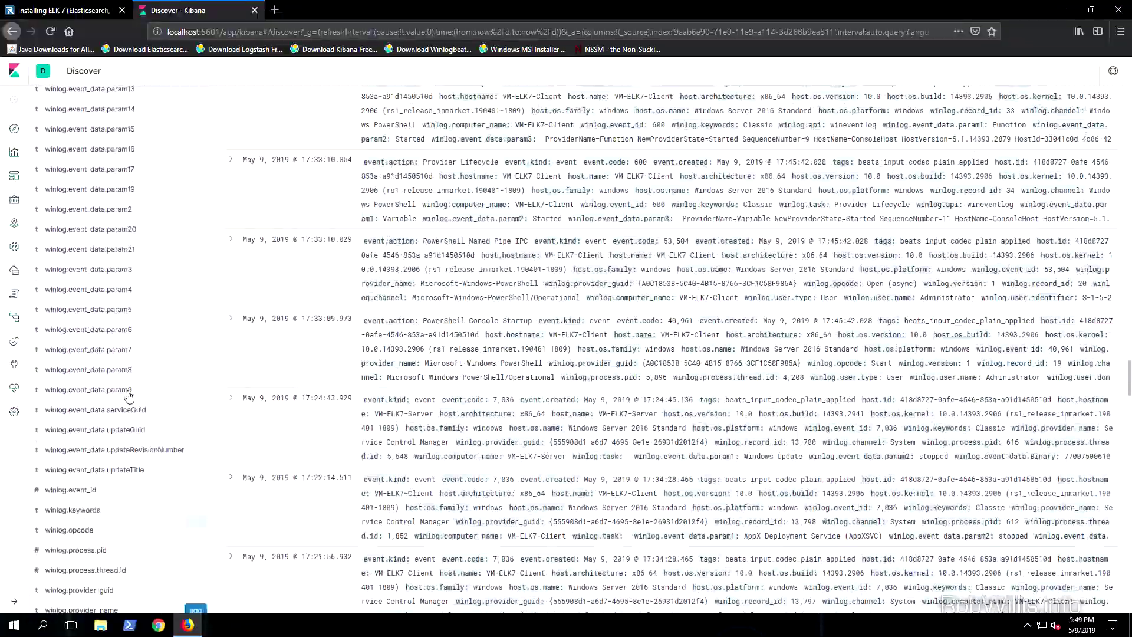
scroll(84, 571, "down", 3)
left_click(101, 490)
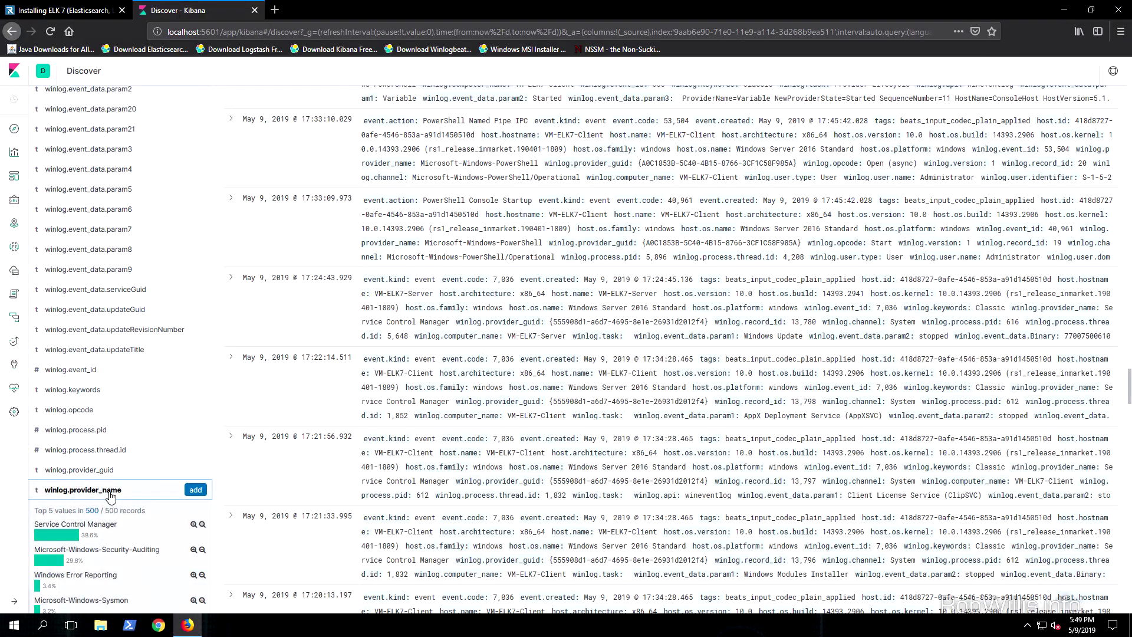
scroll(109, 495, "down", 3)
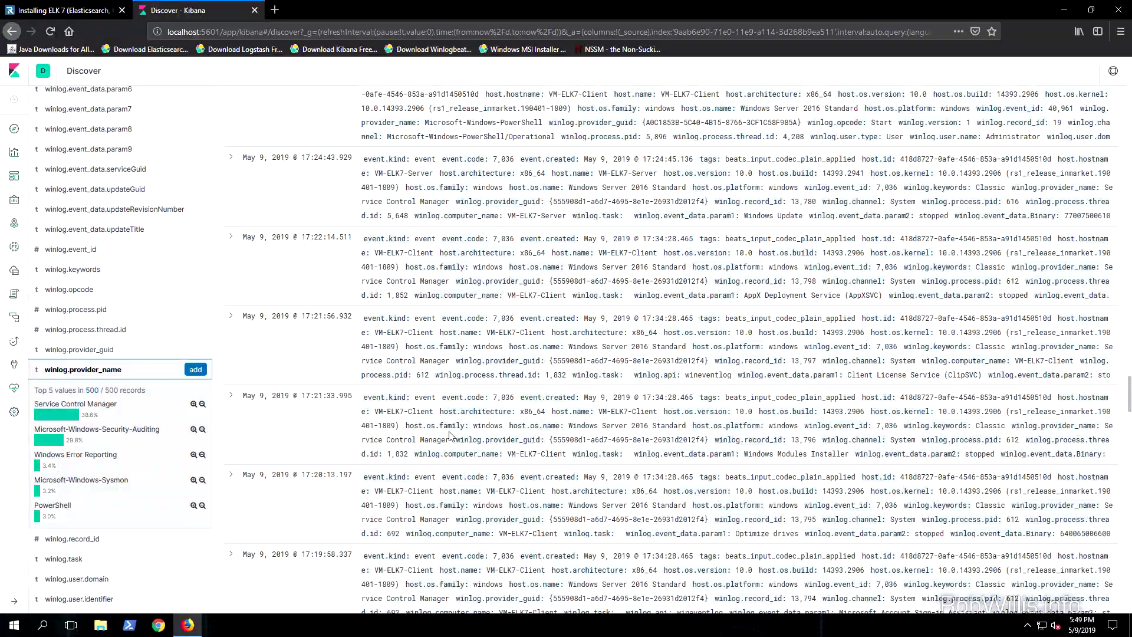
scroll(454, 422, "up", 15)
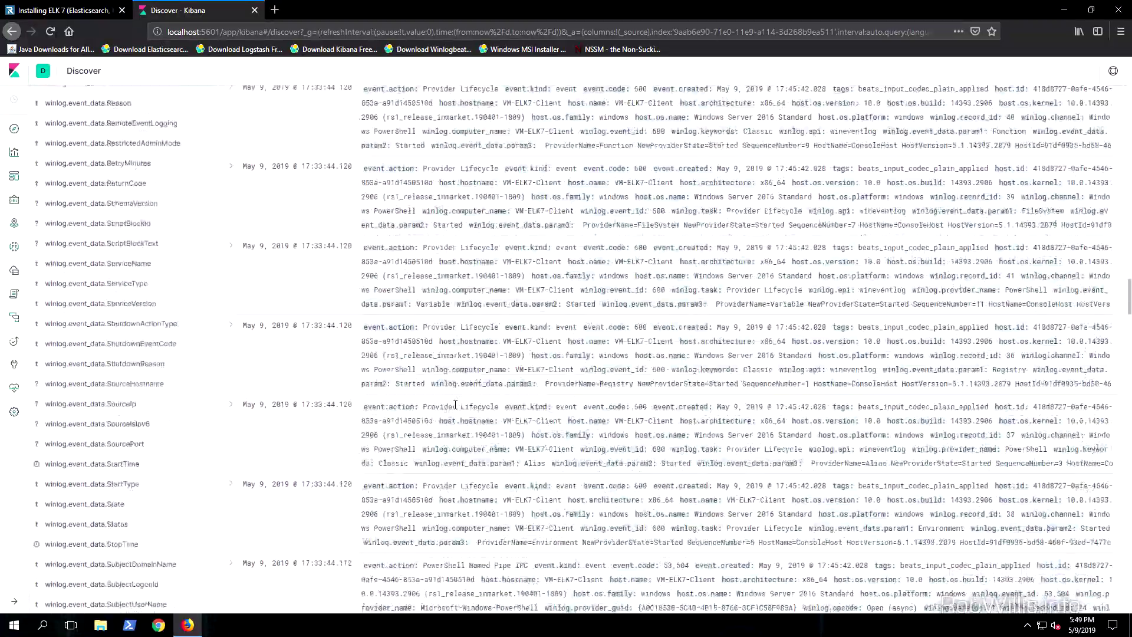
scroll(264, 386, "down", 15)
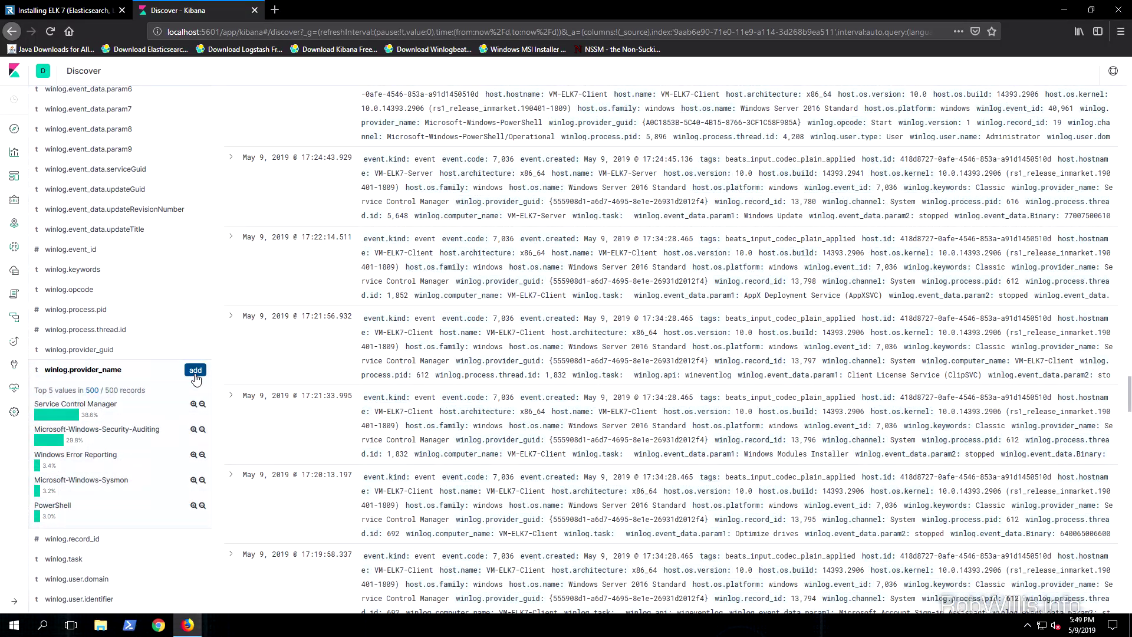
Step: Add winlog.provider_name, agent.hostname and event.code as columns in the Discover event table
left_click(195, 369)
scroll(310, 346, "down", 10)
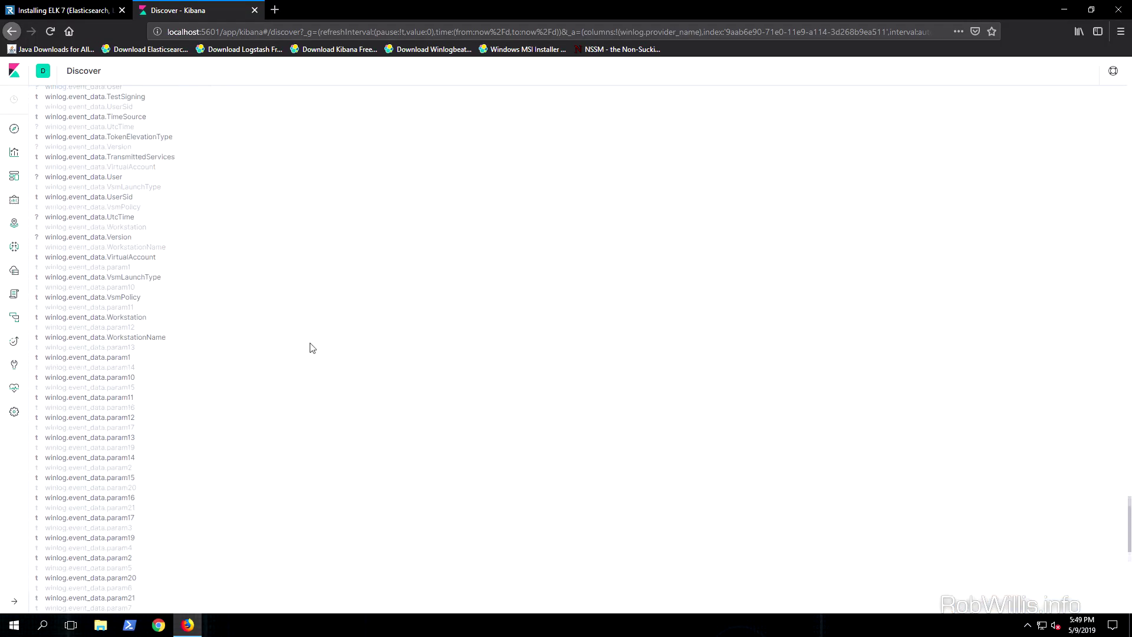
scroll(311, 344, "up", 10)
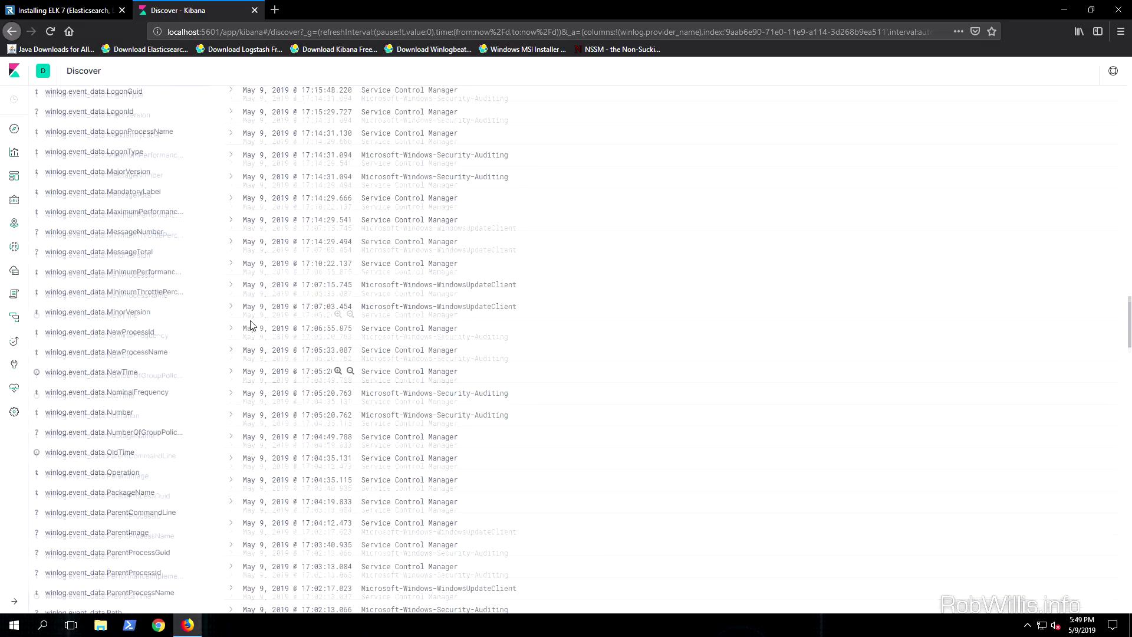
scroll(251, 319, "up", 10)
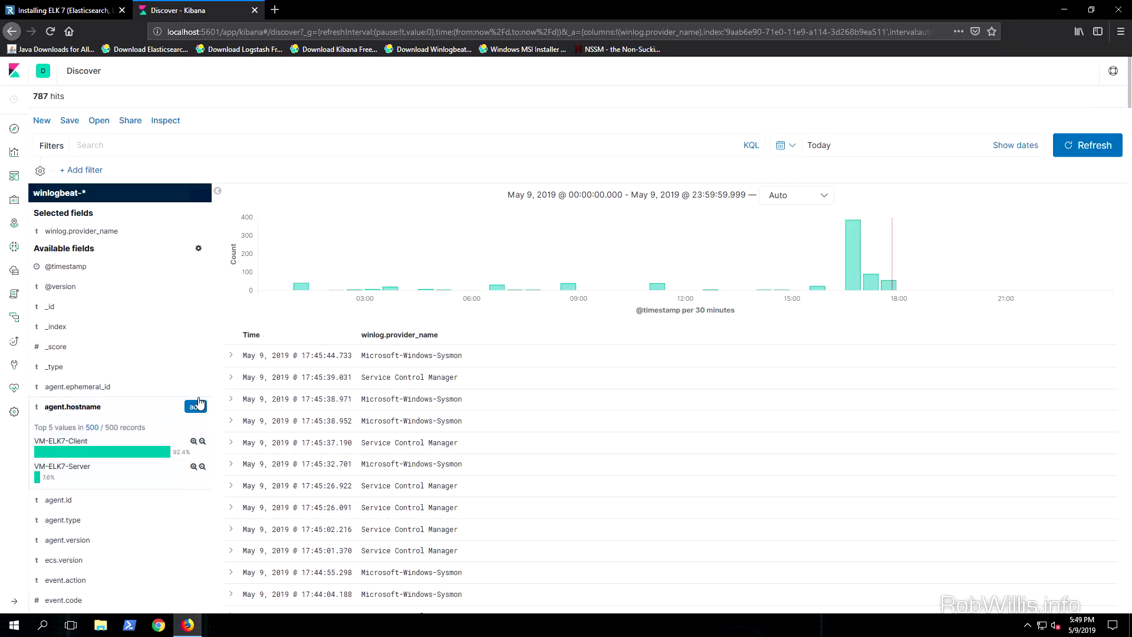
left_click(197, 406)
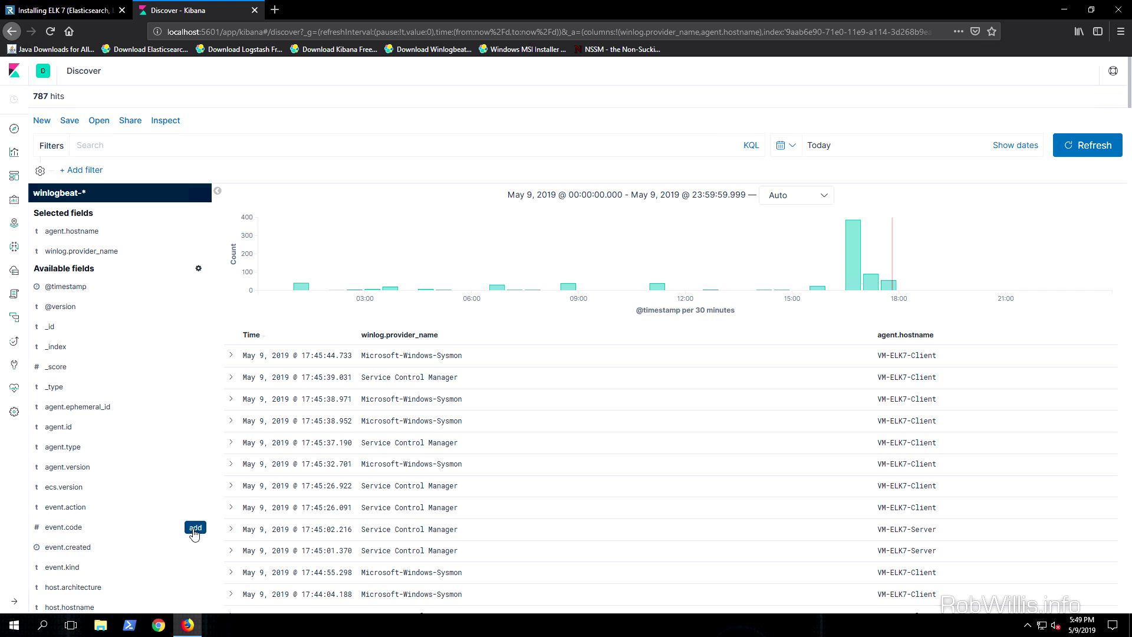
left_click(195, 530)
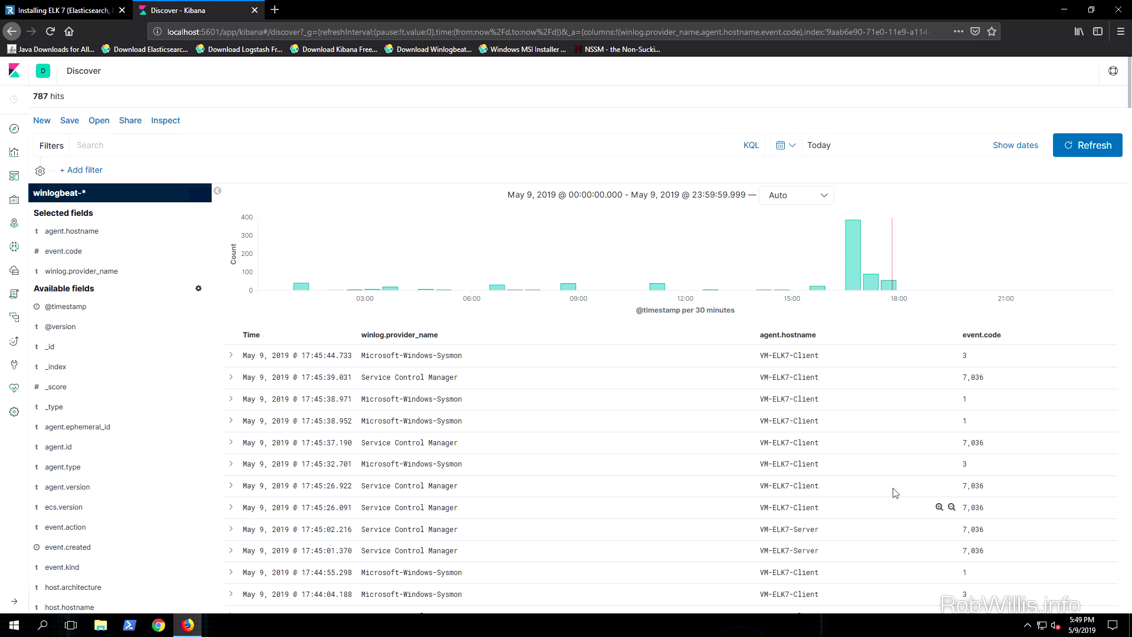
Step: Add message as a column in the event table and look through the listed events
scroll(984, 472, "down", 10)
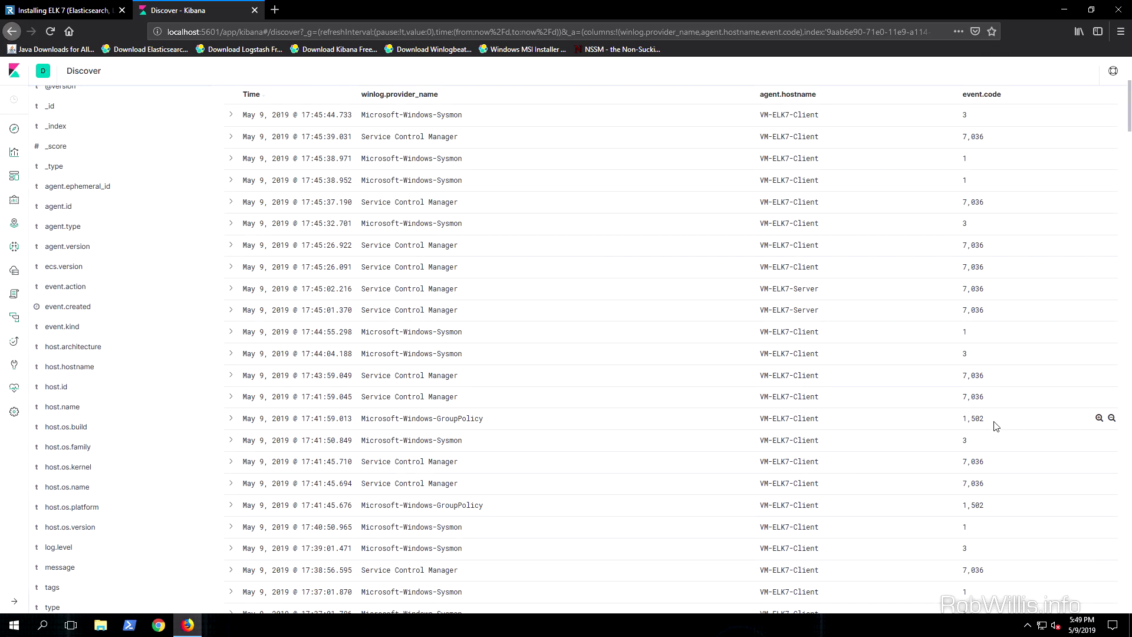
scroll(995, 425, "down", 2)
scroll(995, 425, "down", 3)
mouse_move(196, 208)
left_click(195, 207)
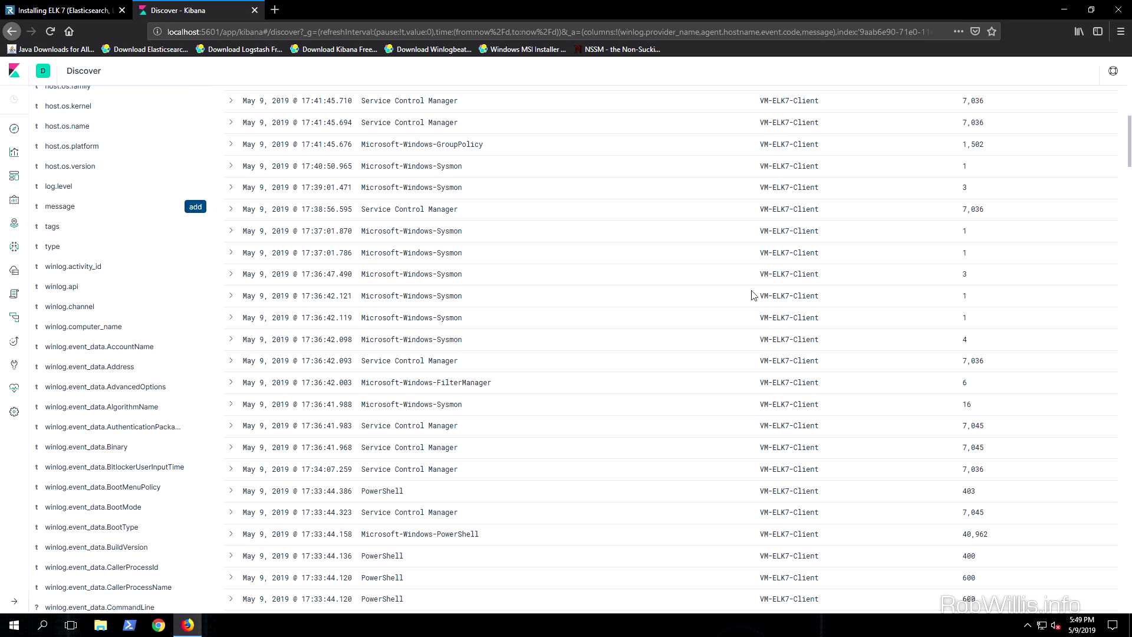
scroll(876, 339, "up", 10)
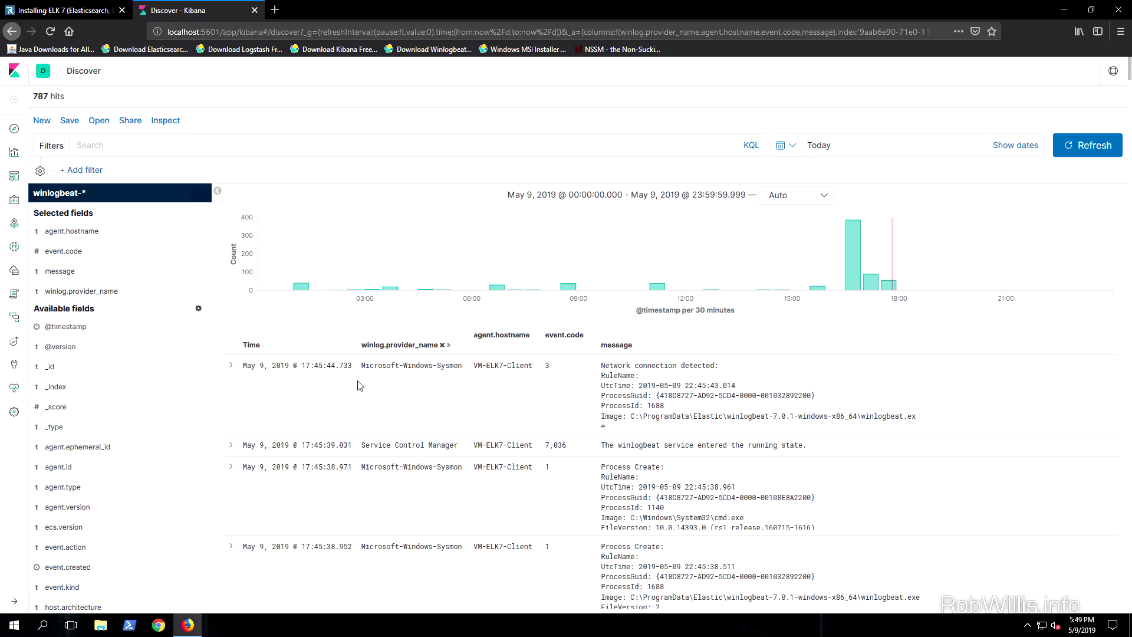
scroll(669, 363, "down", 2)
scroll(669, 363, "down", 10)
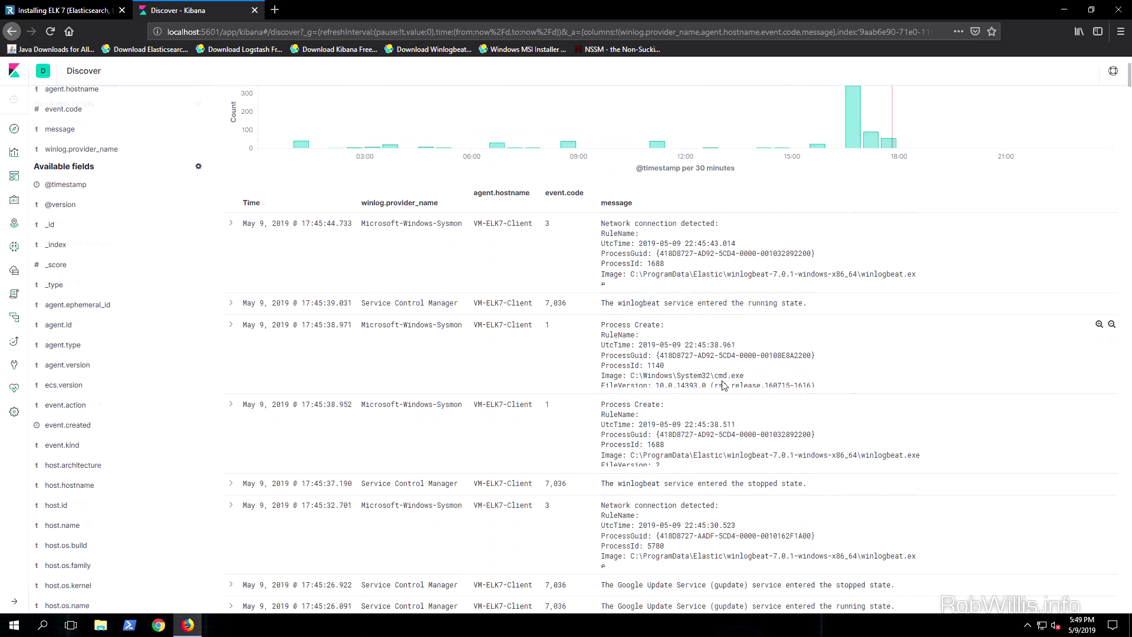
scroll(724, 384, "down", 9)
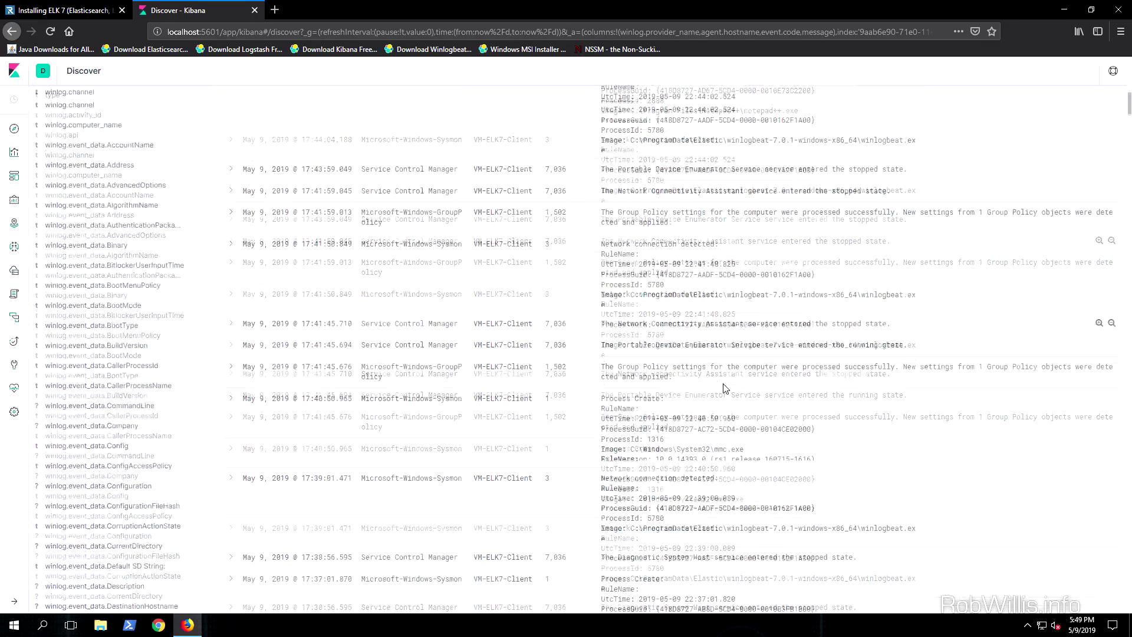
scroll(671, 379, "up", 20)
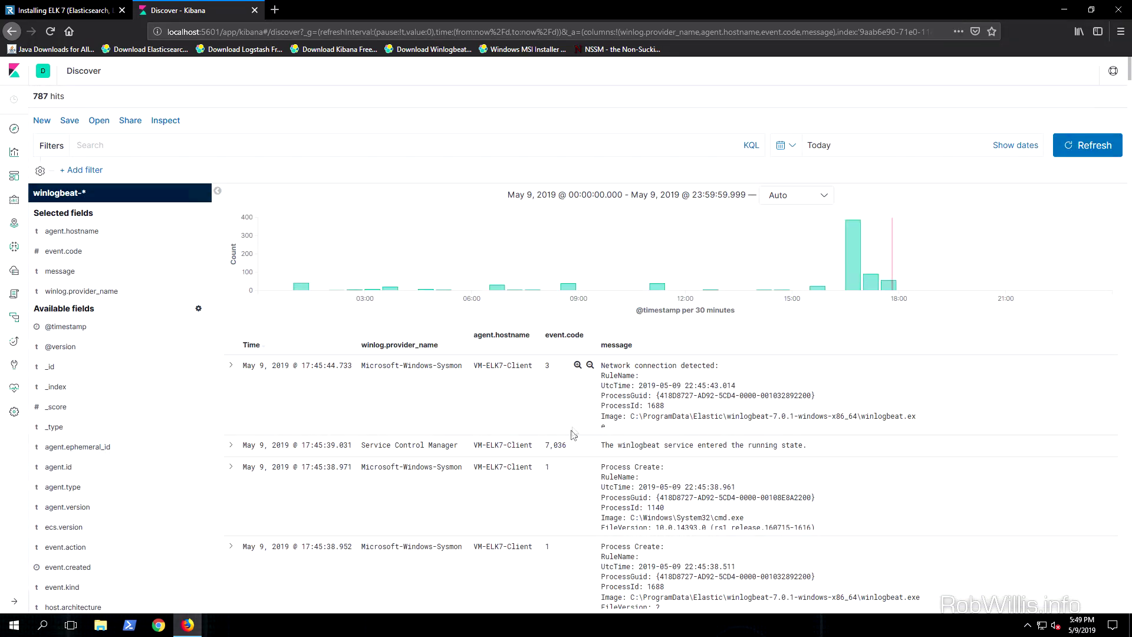
Step: Filter the events for event.code 7036, then edit the filter's value to 4104 and save it
left_click(578, 445)
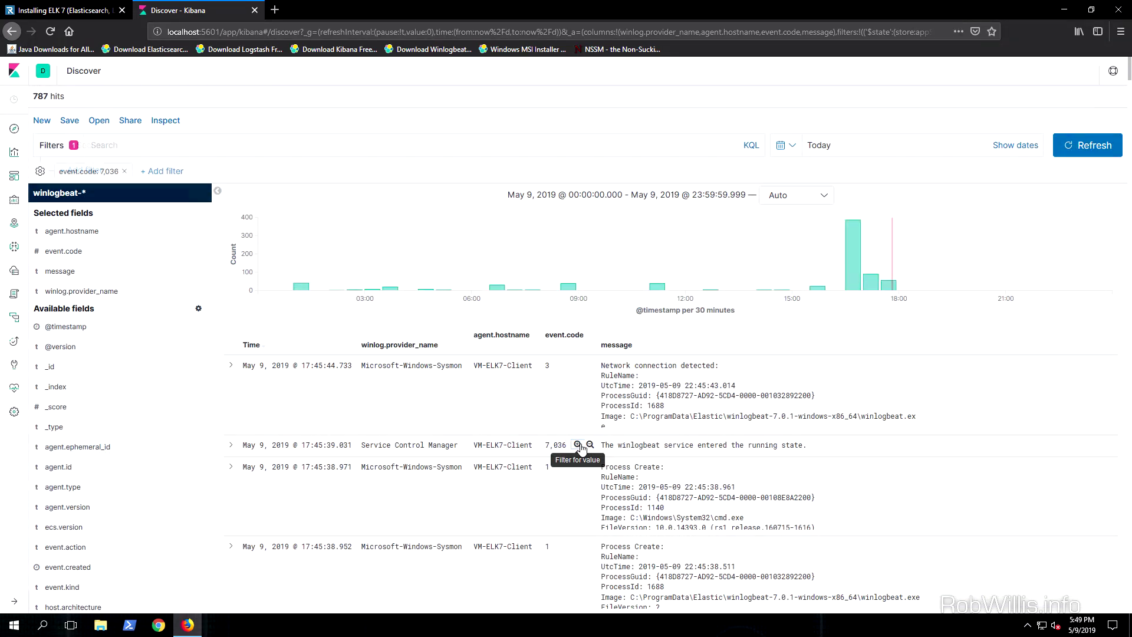
right_click(102, 175)
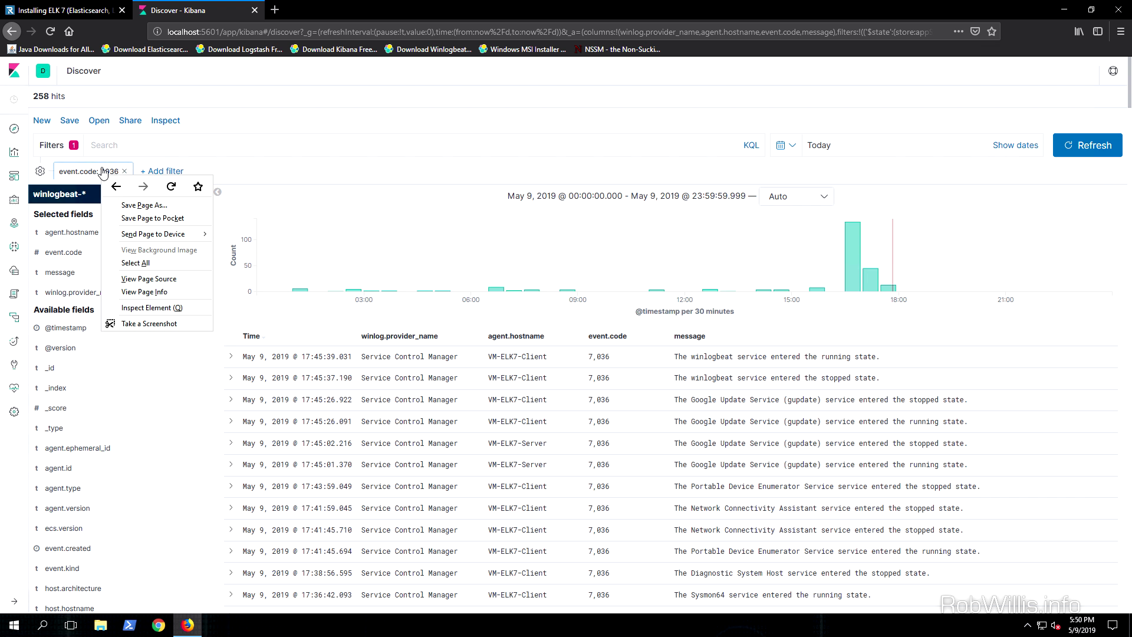
left_click(103, 172)
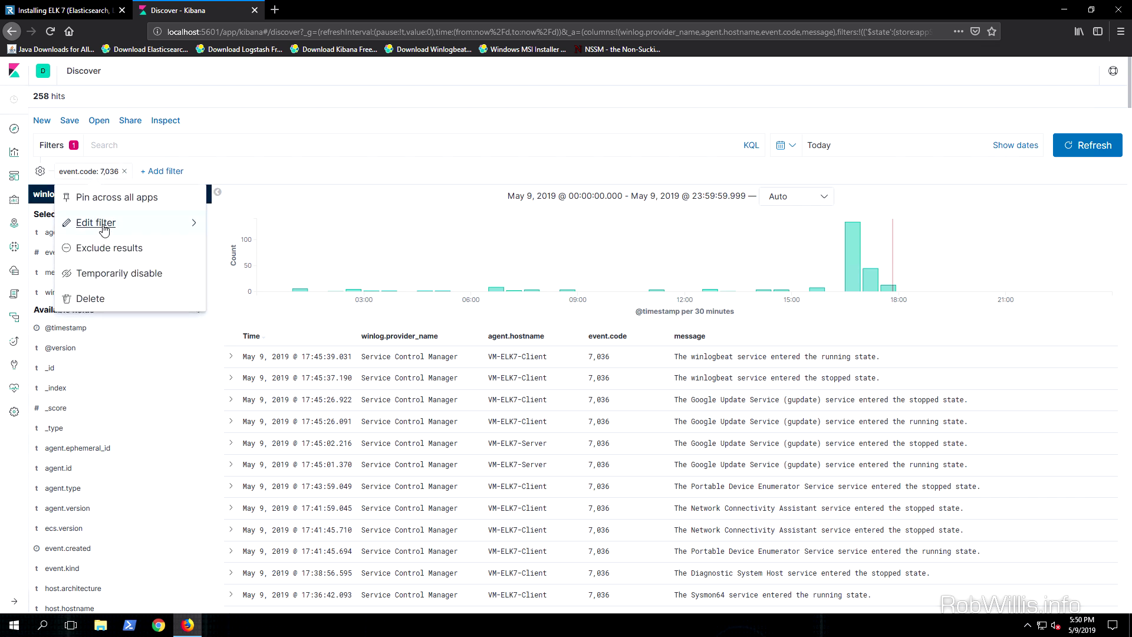
left_click(104, 228)
double_click(136, 293)
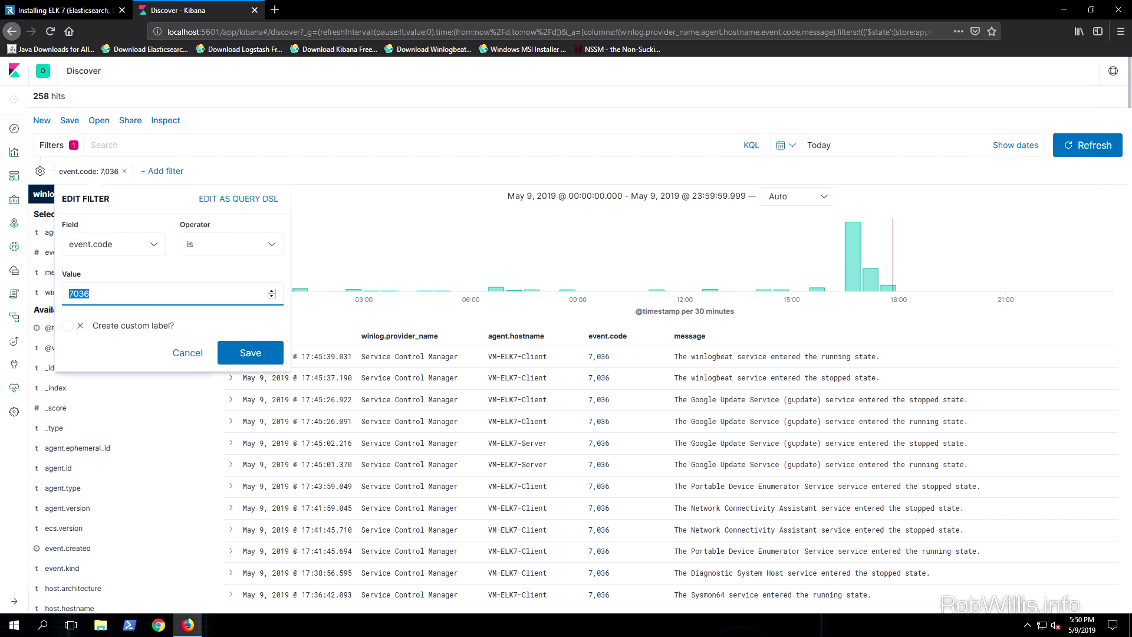
type("4104")
left_click(245, 351)
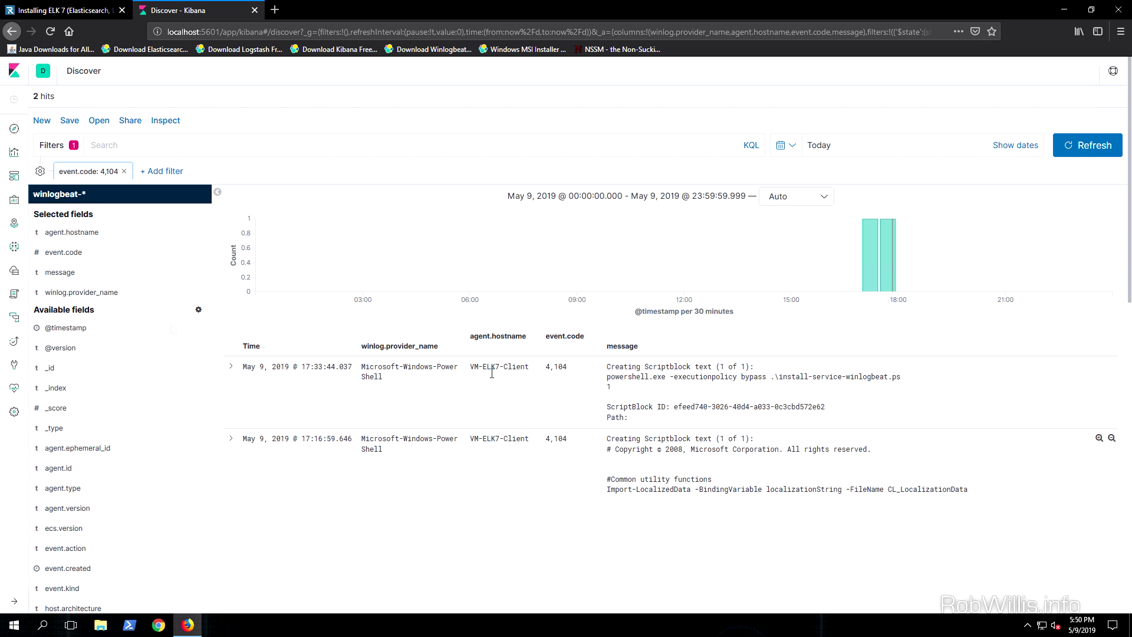
Step: Remove the event.code filter and refresh Discover to look over all of today's events
left_click(124, 171)
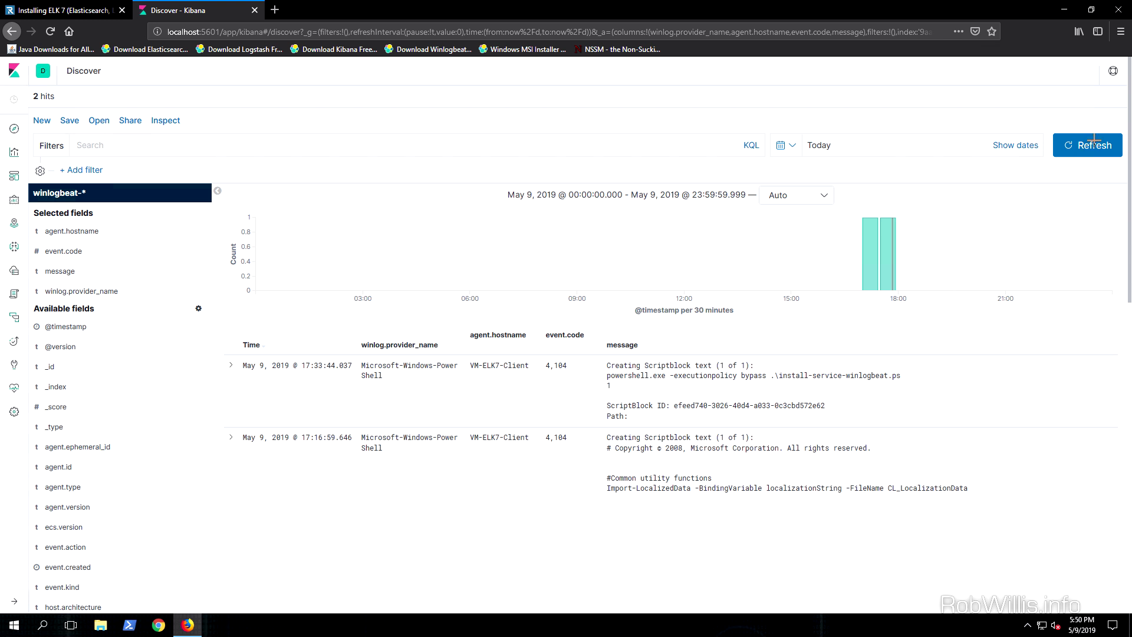
left_click(1094, 141)
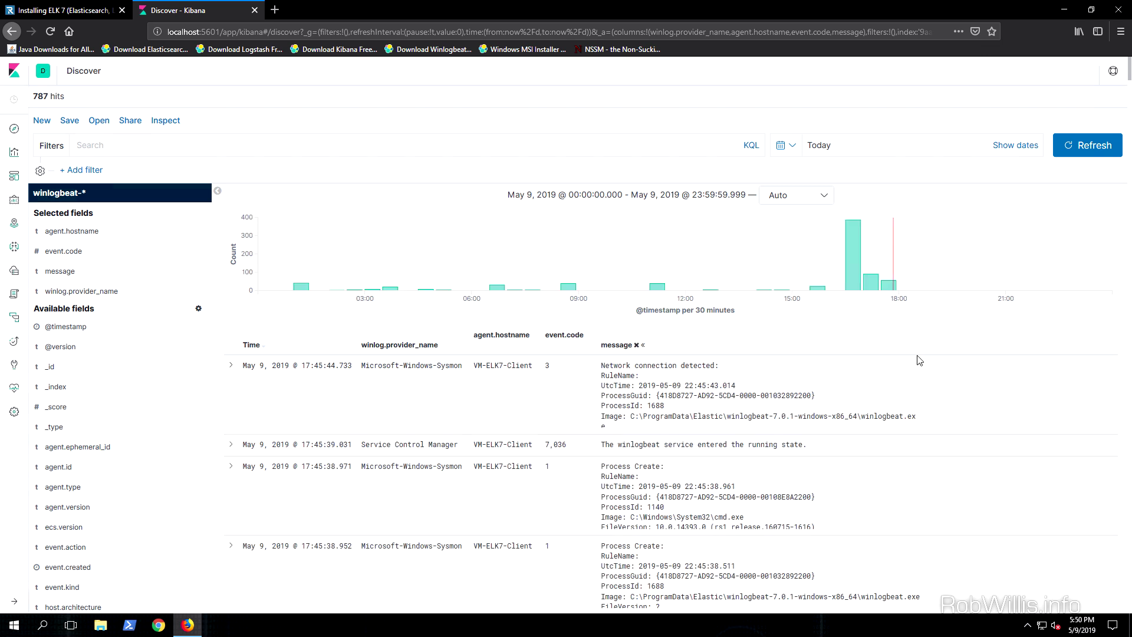
scroll(878, 447, "down", 2)
scroll(878, 452, "up", 2)
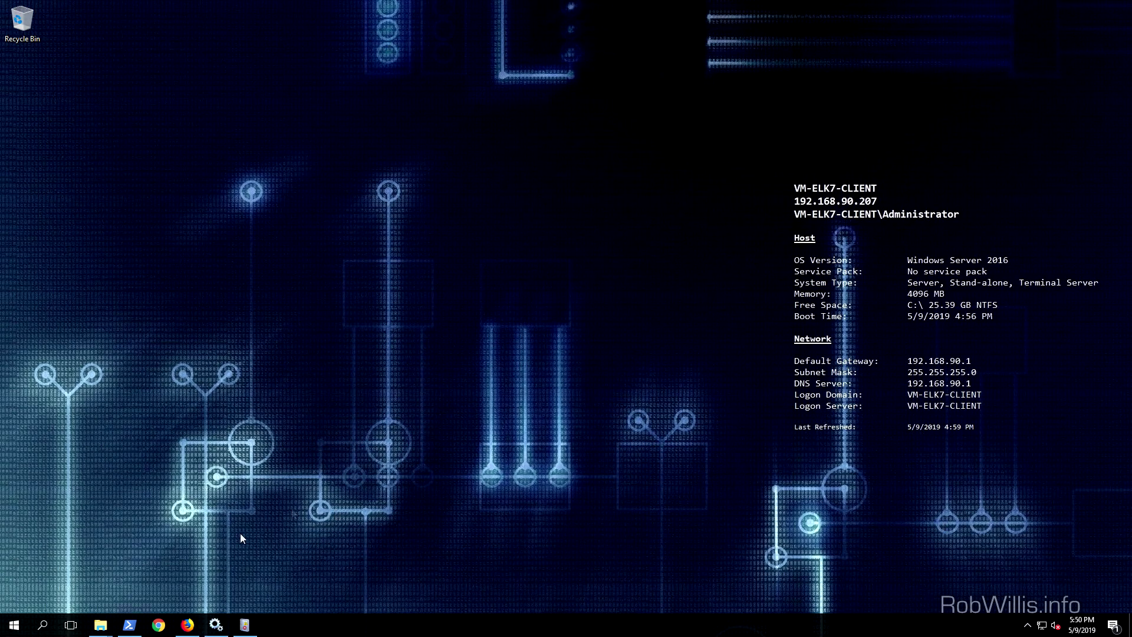
Step: Switch to Firefox on the client, load Kibana at 192.168.90.206:5601 in a new tab and maximize the window
left_click(188, 625)
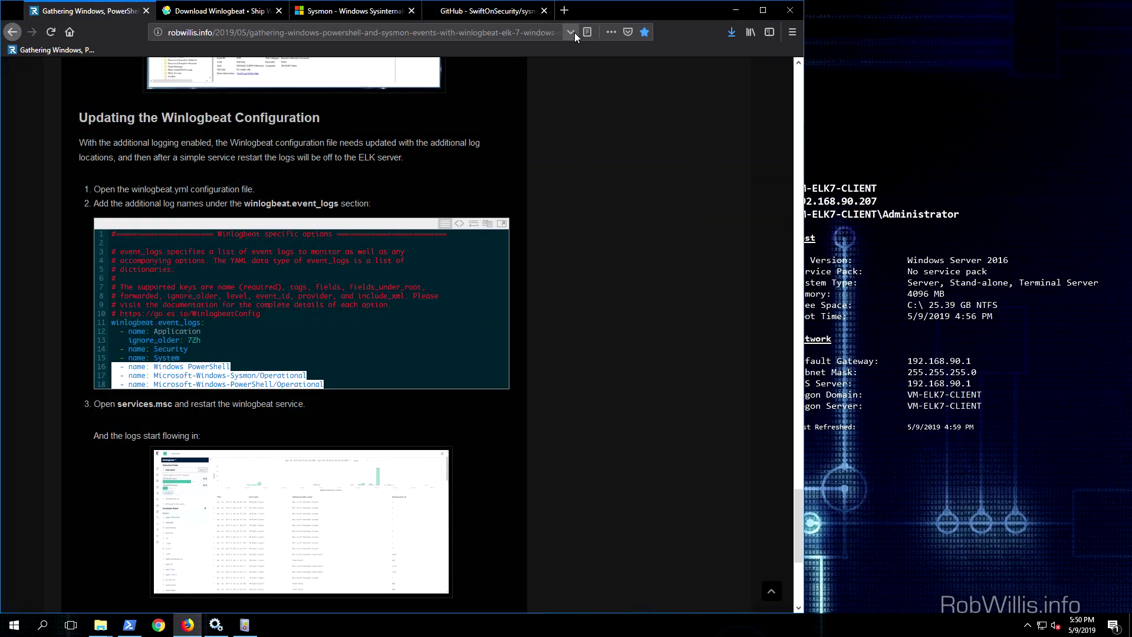
left_click(565, 11)
left_click(536, 36)
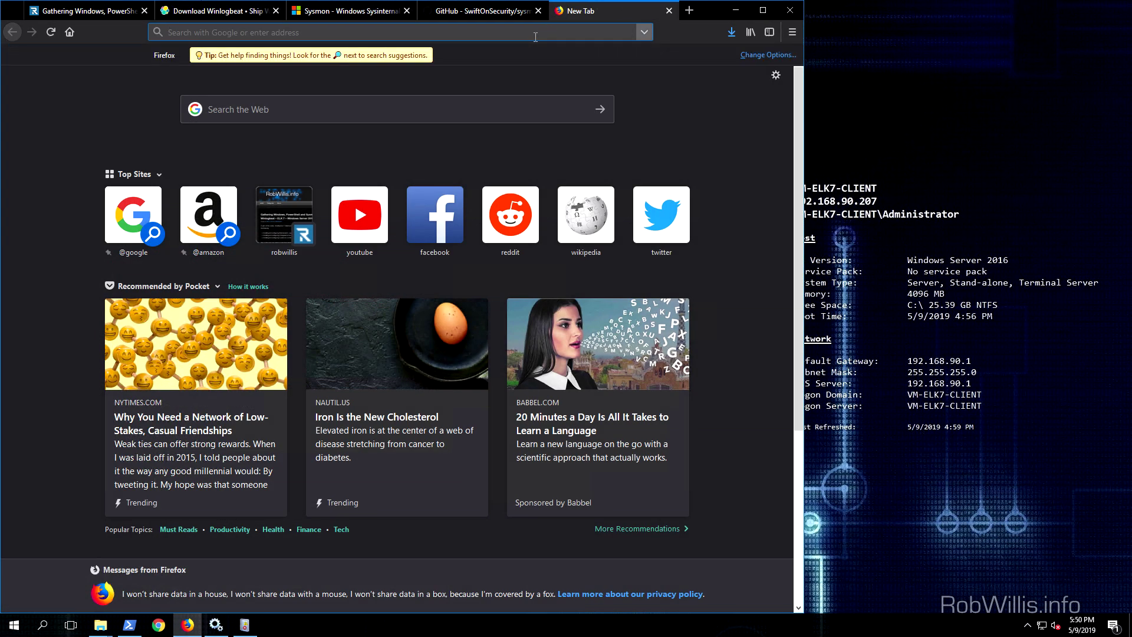
type("192.168.2")
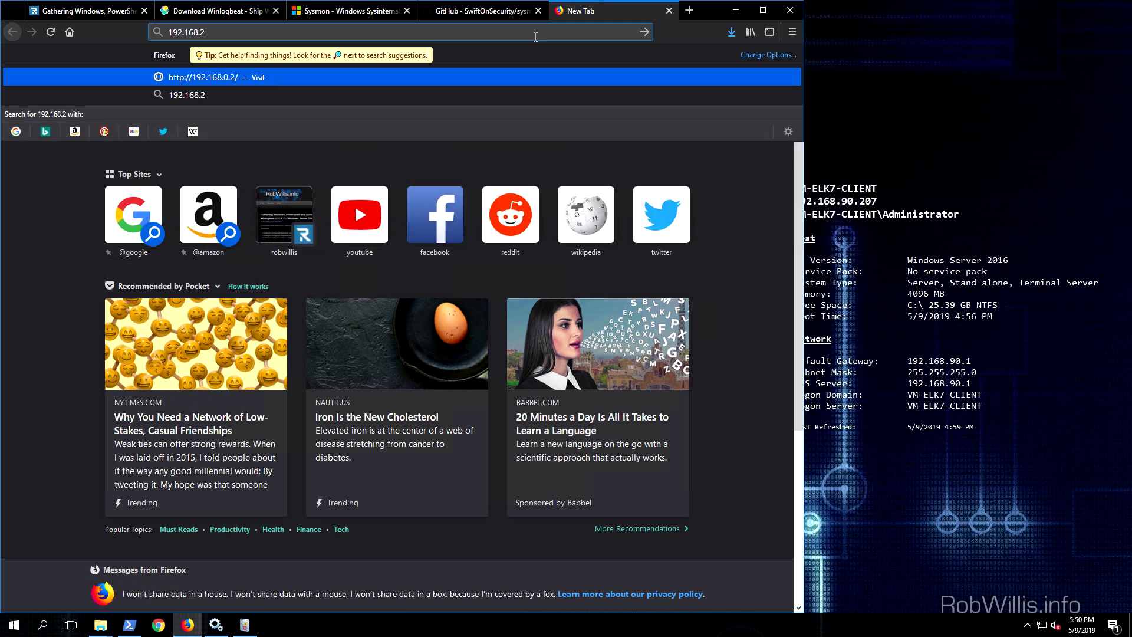
key("BackSpace")
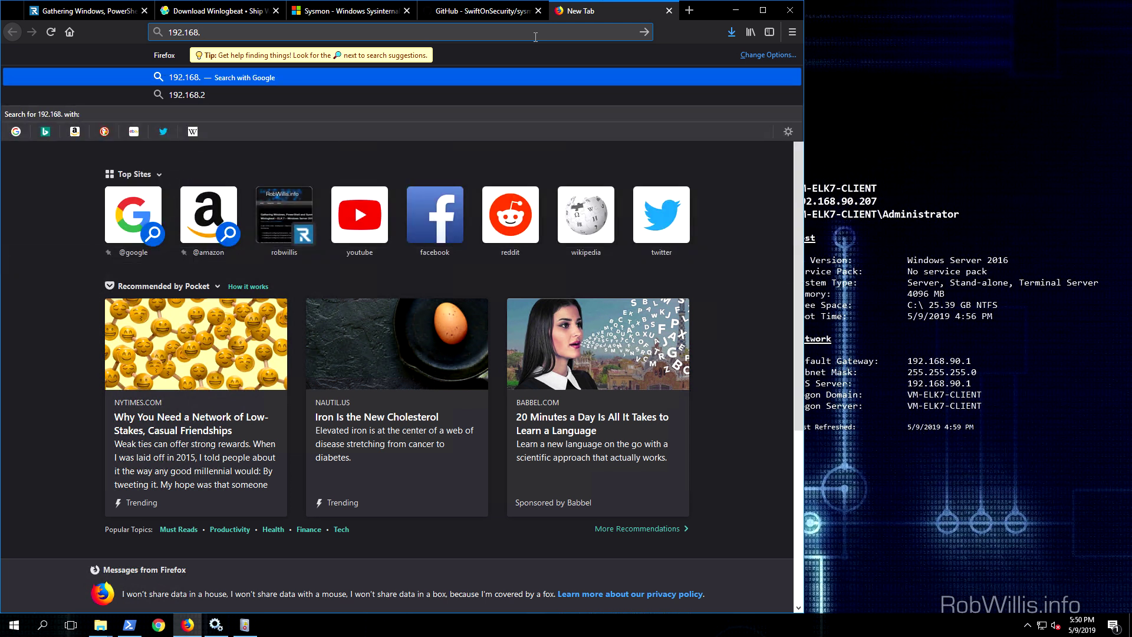
type("90.206:5601")
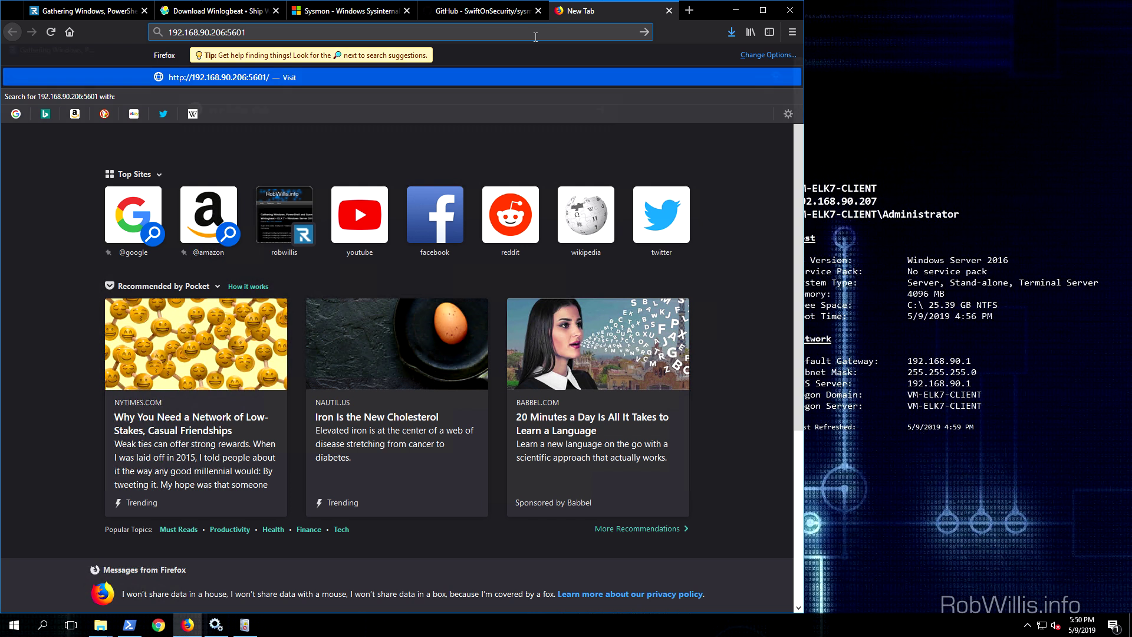
key("Return")
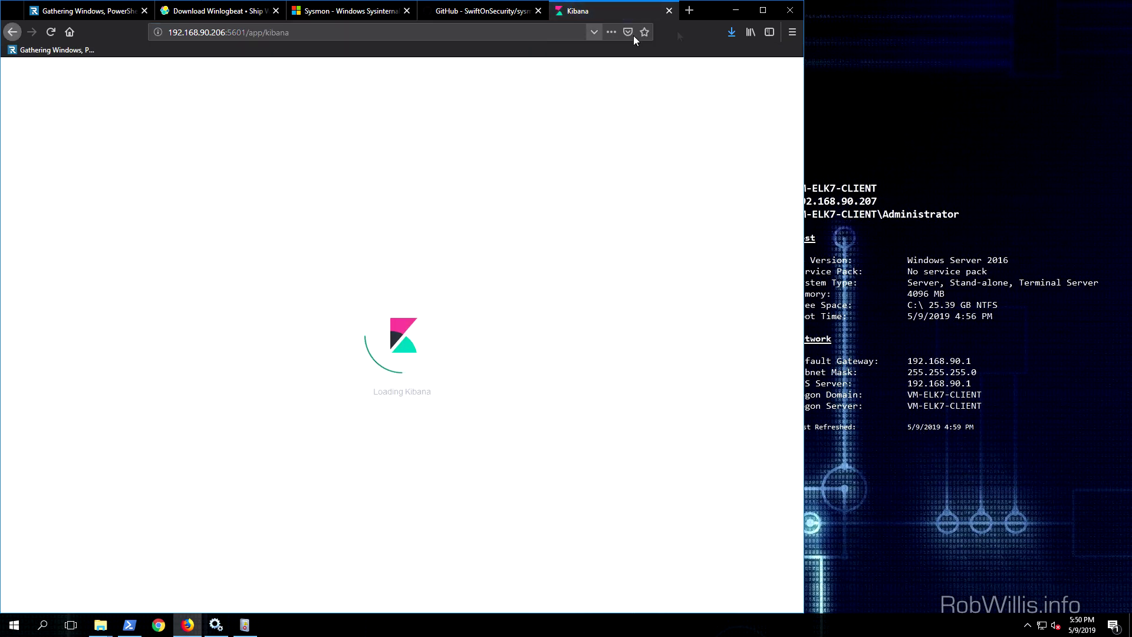
left_click(763, 11)
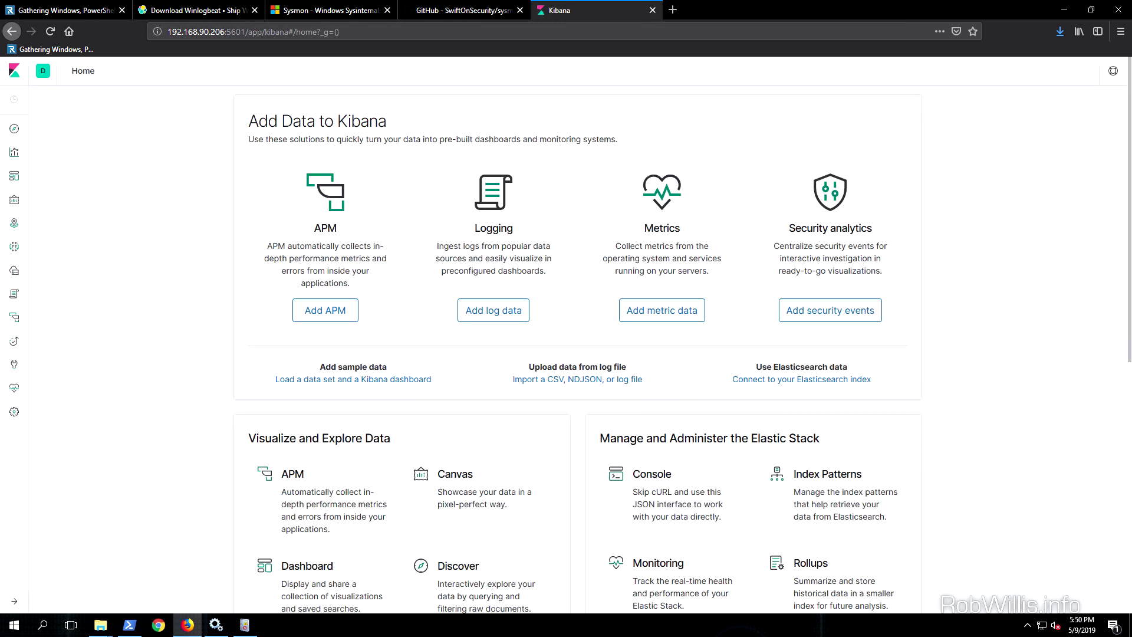
Step: Open Discover in Kibana and look through the winlogbeat-* events from the last 15 minutes
left_click(14, 128)
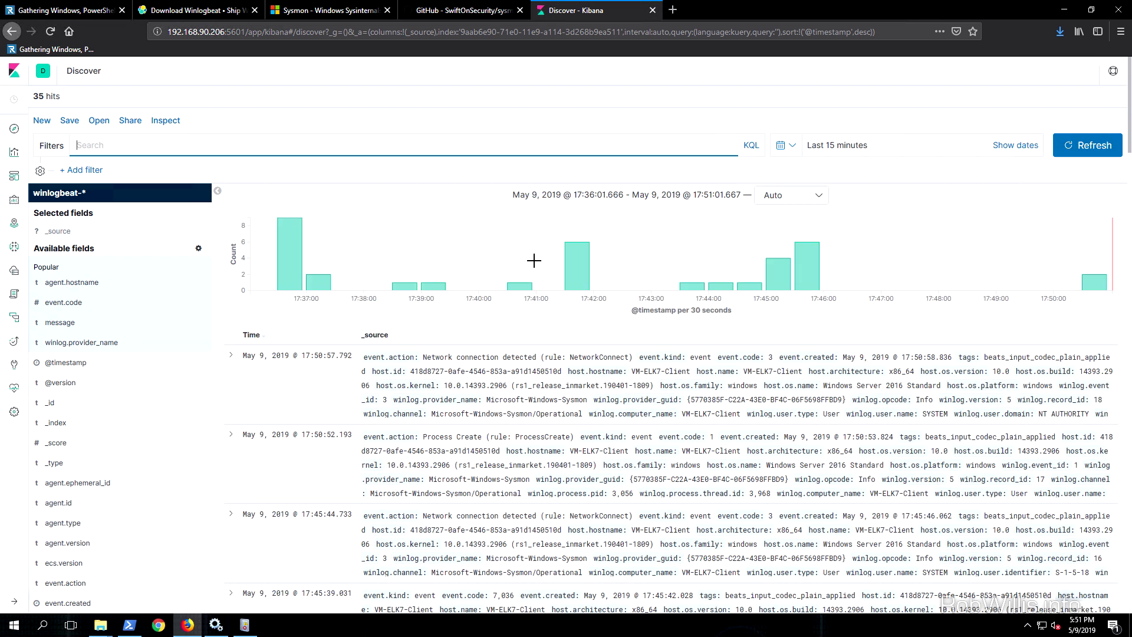
scroll(704, 360, "down", 4)
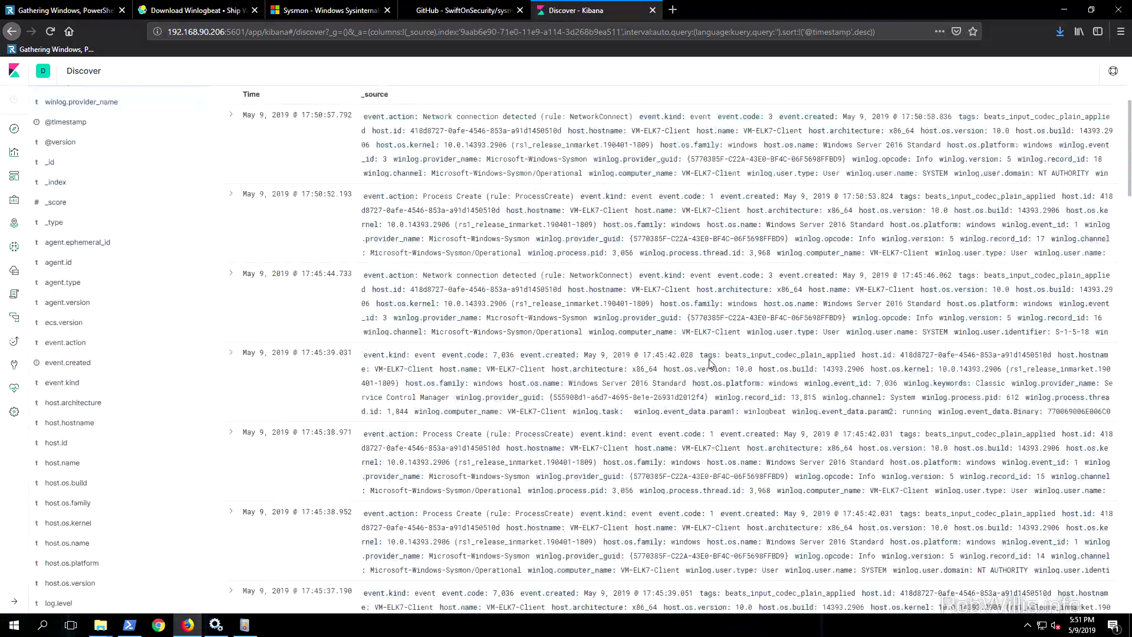
scroll(710, 363, "down", 2)
scroll(719, 371, "up", 7)
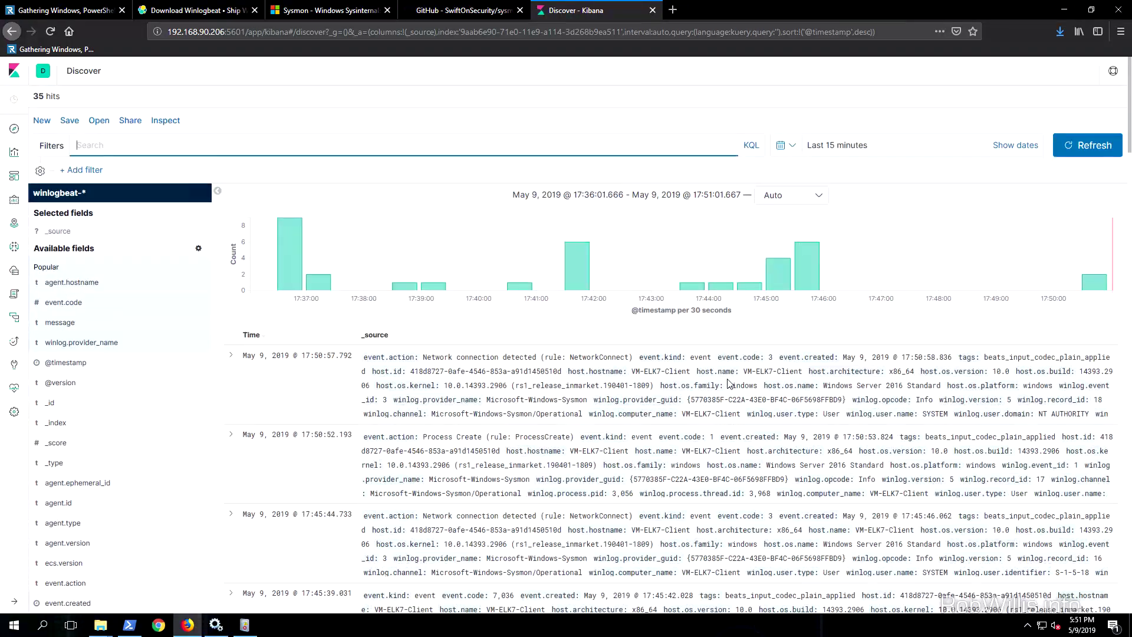